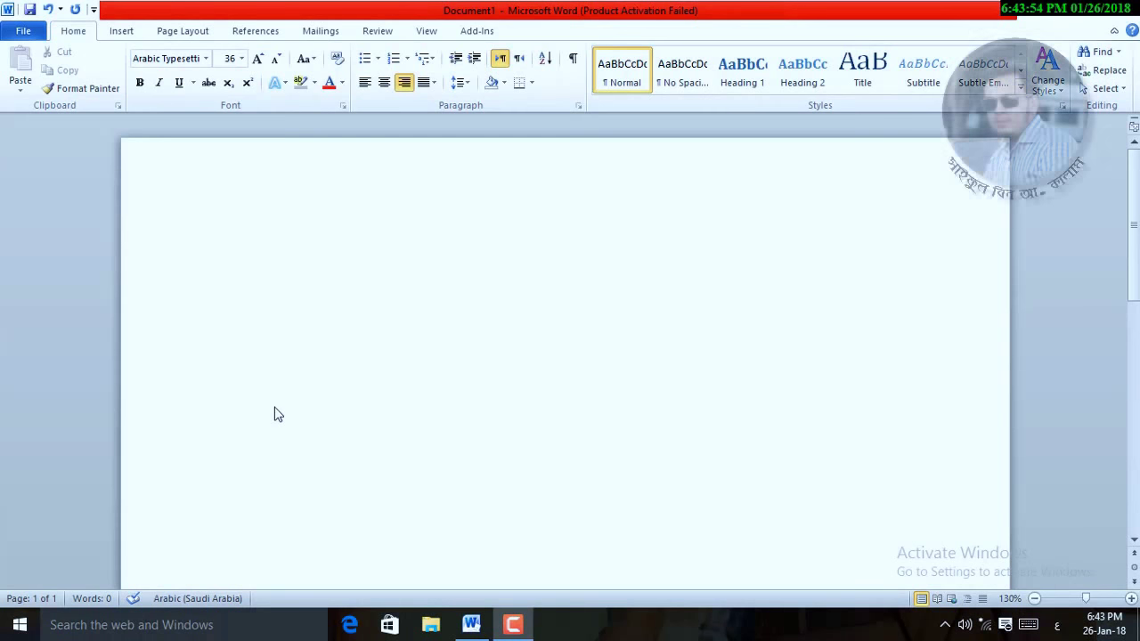
- Minimise the Word document and show the Region & language options within Time & language in Windows Settings
click(1045, 19)
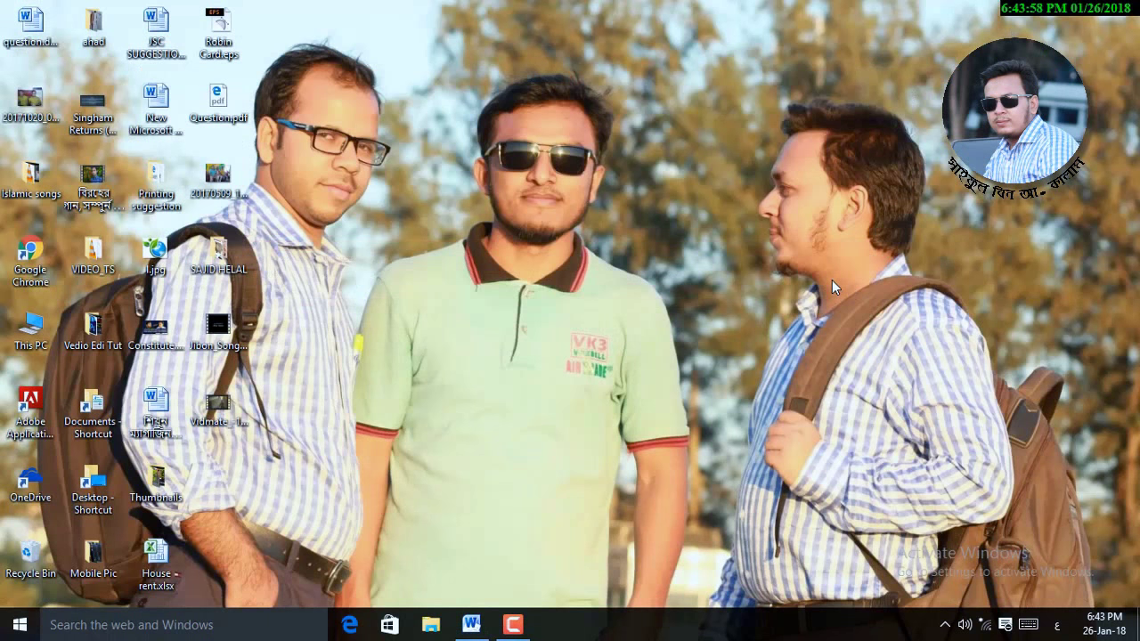
click(20, 624)
scroll(670, 413, down, 3)
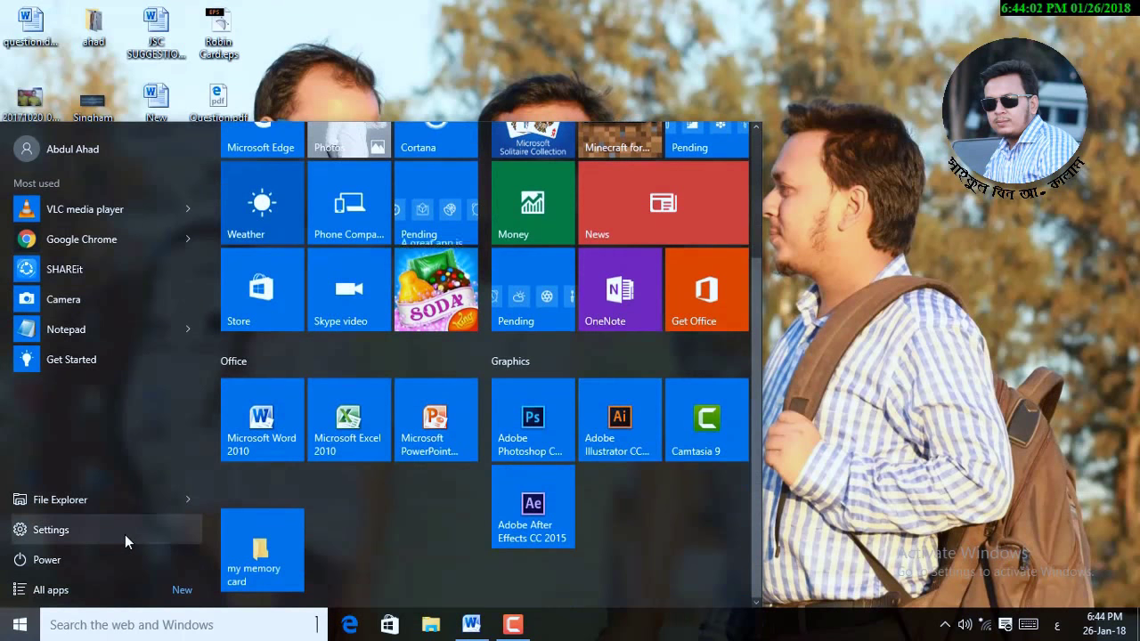
click(125, 535)
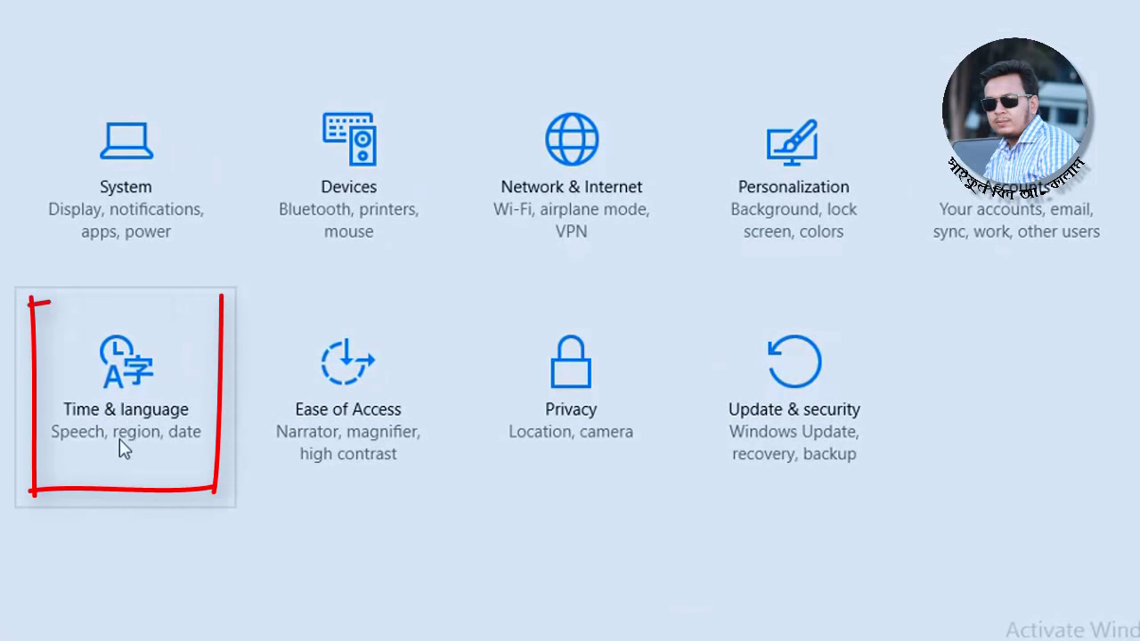
click(136, 446)
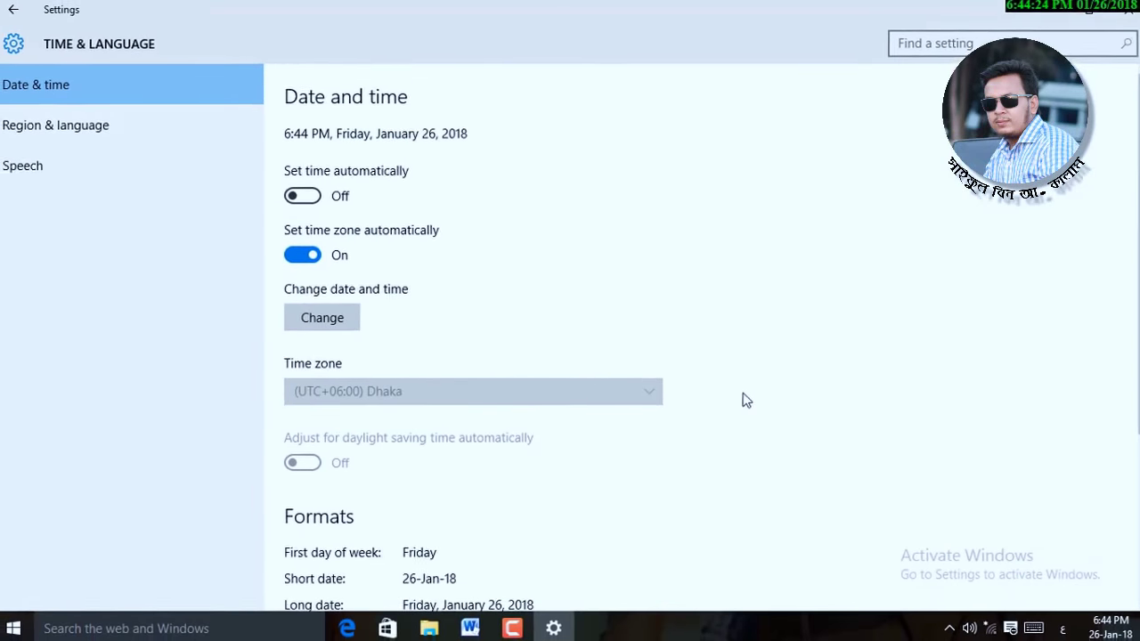
click(18, 13)
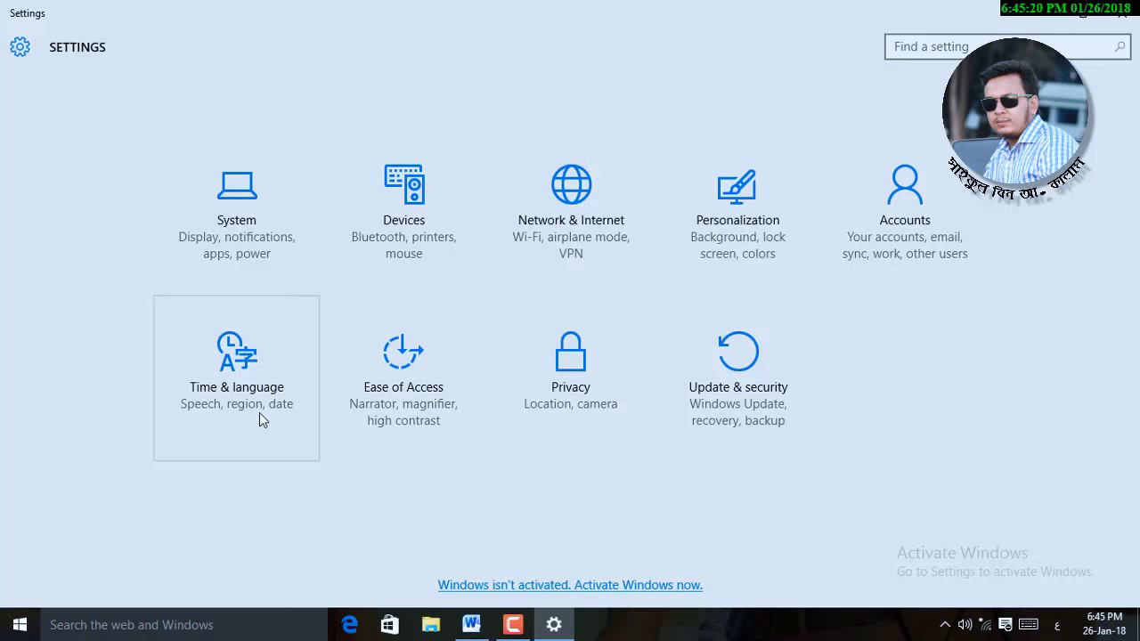
click(242, 410)
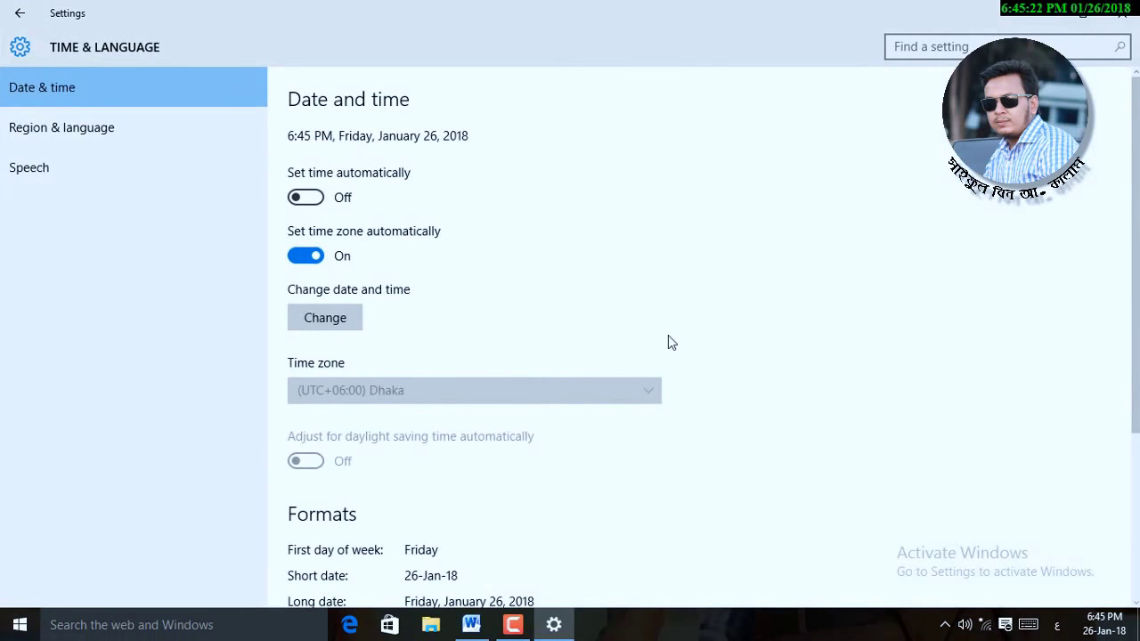
scroll(671, 343, down, 5)
scroll(672, 342, up, 5)
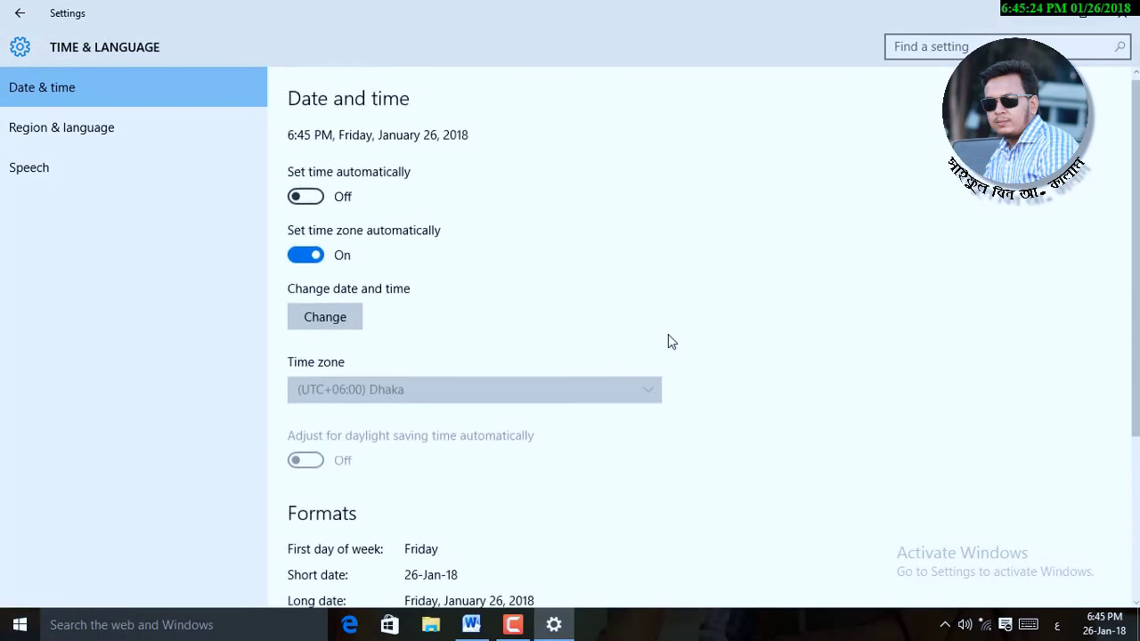
click(61, 129)
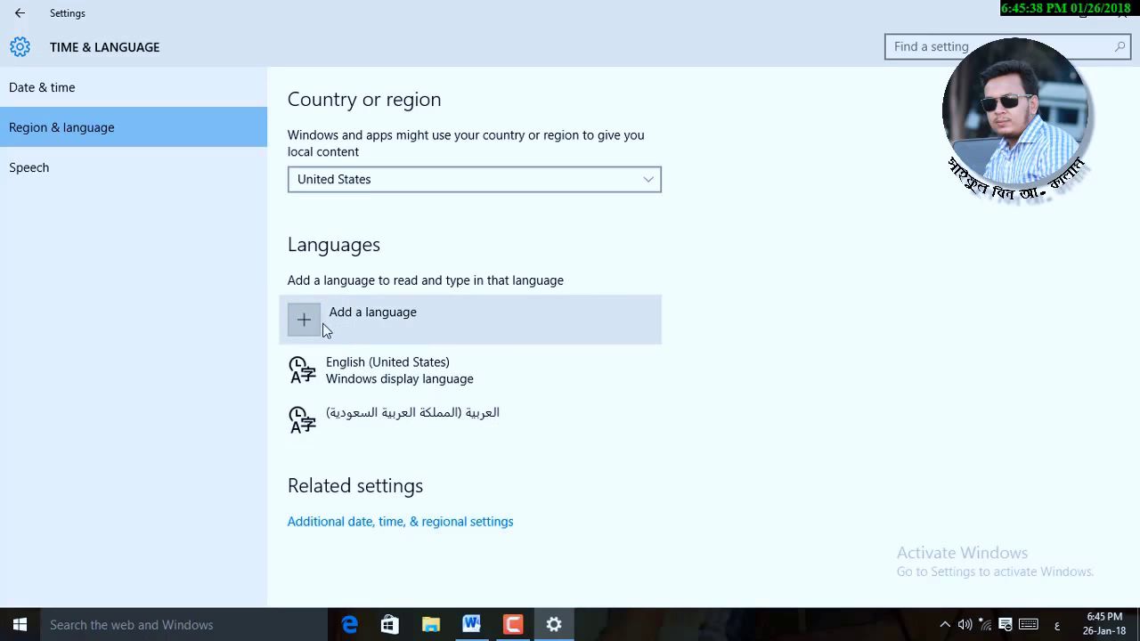
- Browse the available languages and add Assamese to the Windows language list
click(364, 333)
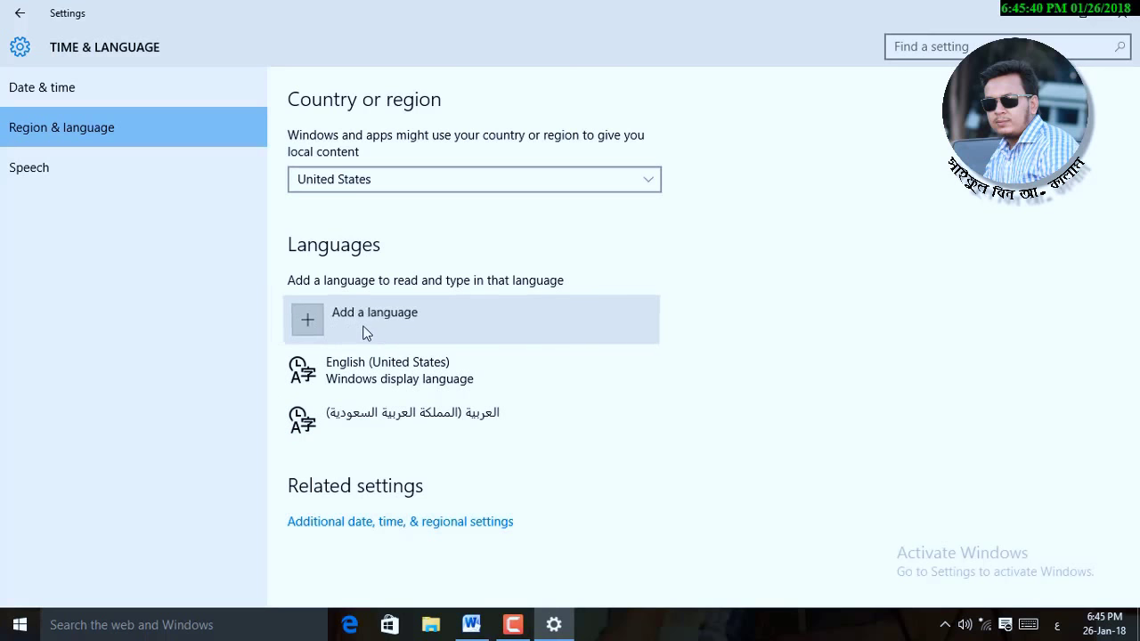
scroll(605, 321, right, 2)
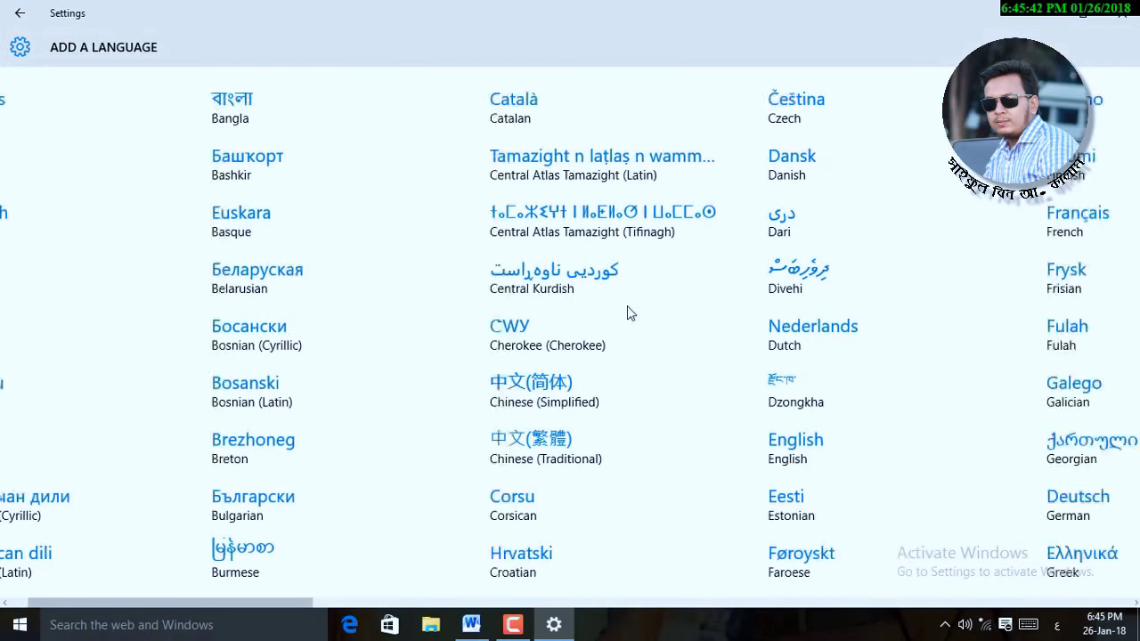
scroll(628, 311, right, 10)
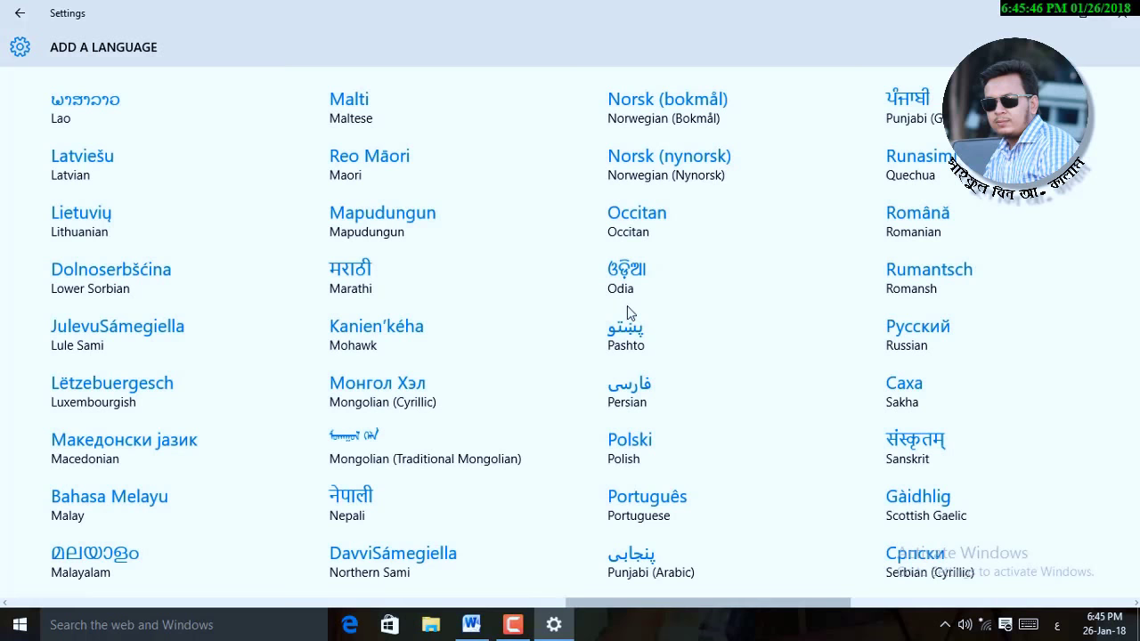
scroll(628, 312, right, 3)
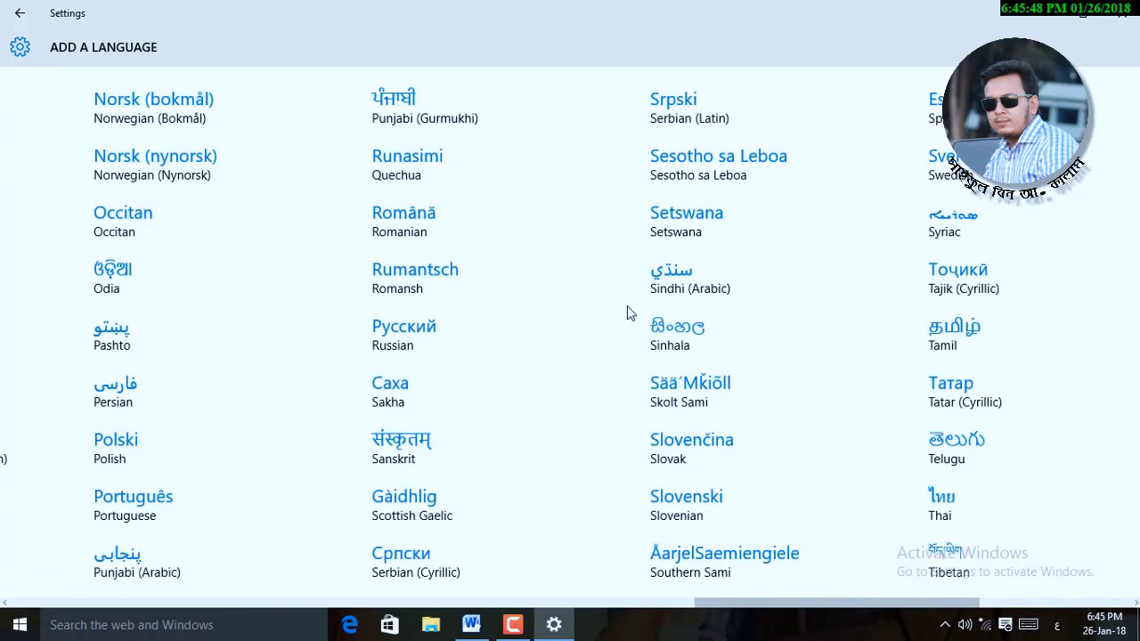
scroll(631, 307, left, 15)
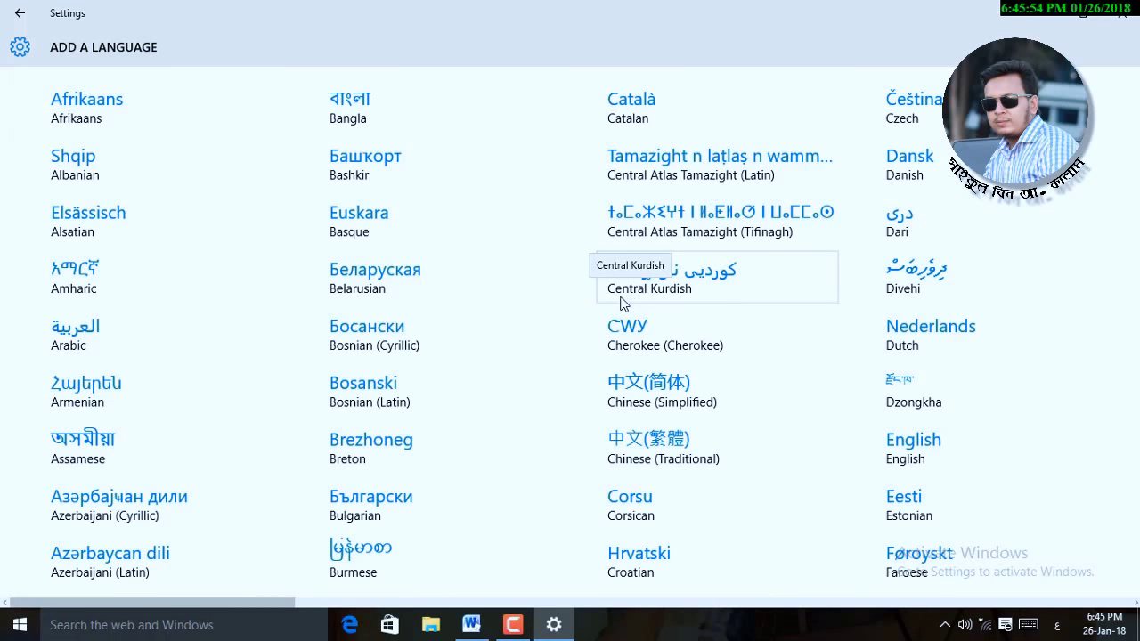
click(102, 448)
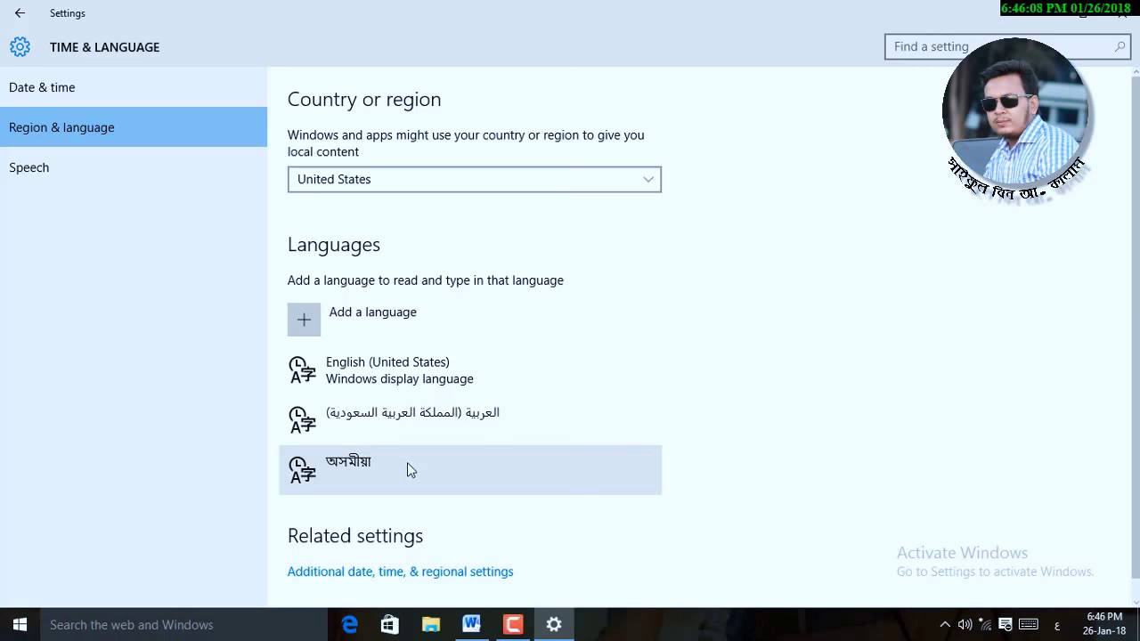
- Switch the keyboard input to Assamese and back to Arabic (Saudi Arabia)
click(1053, 627)
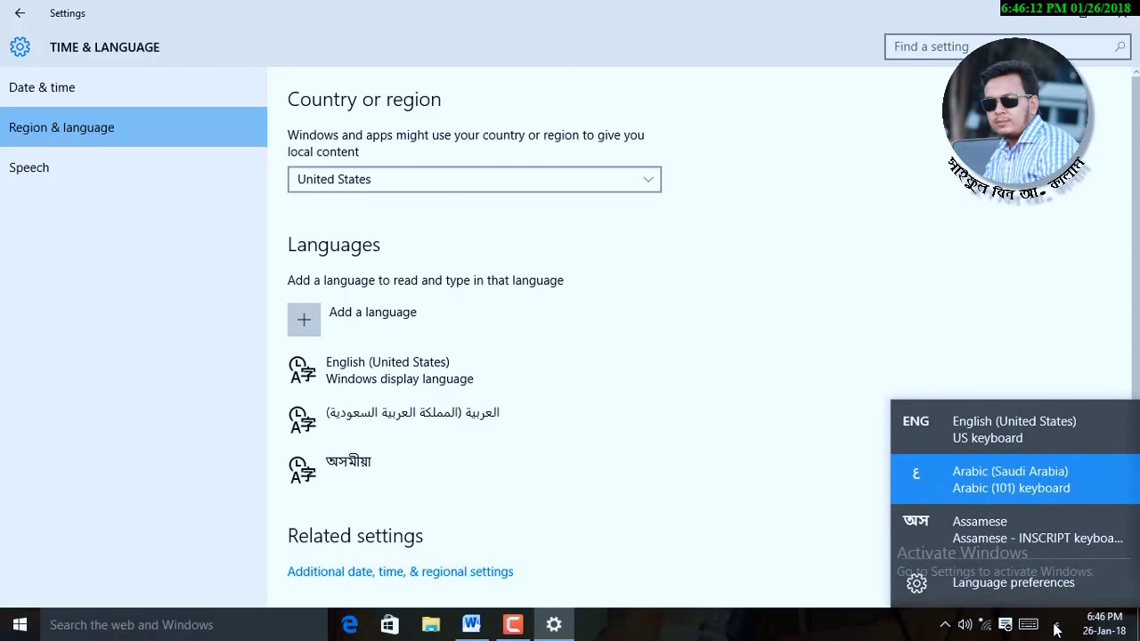
click(978, 532)
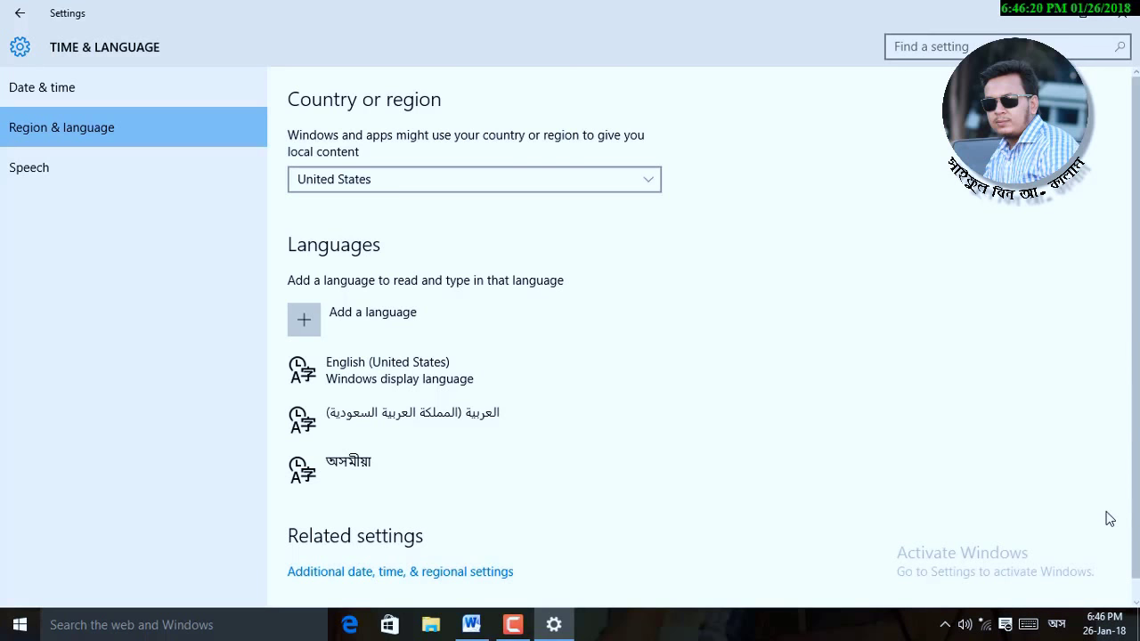
click(1057, 624)
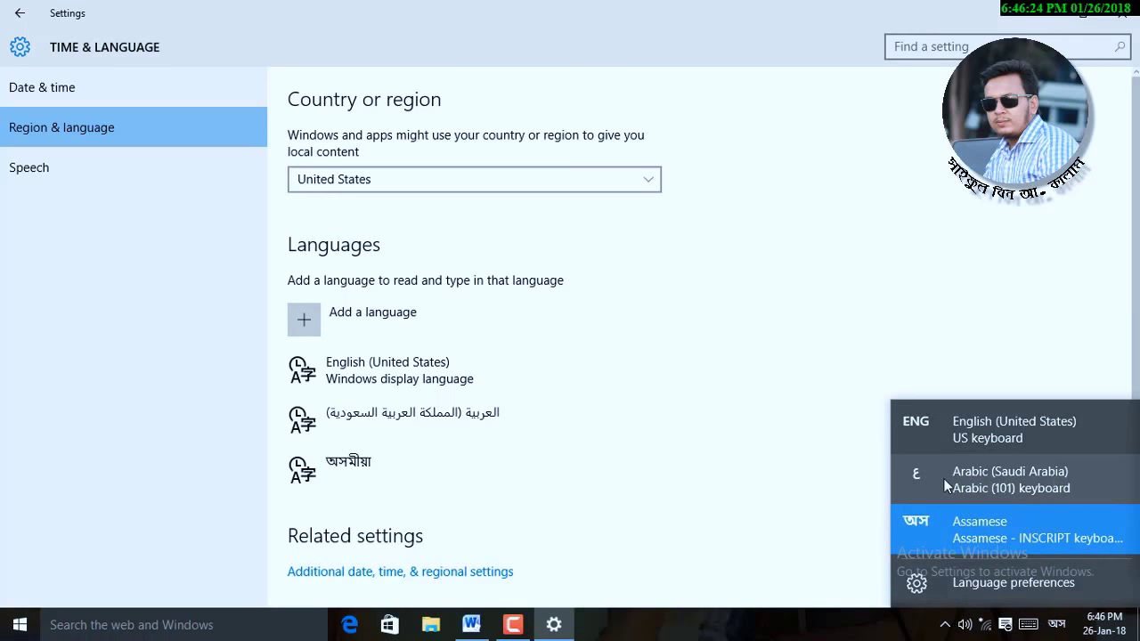
click(998, 479)
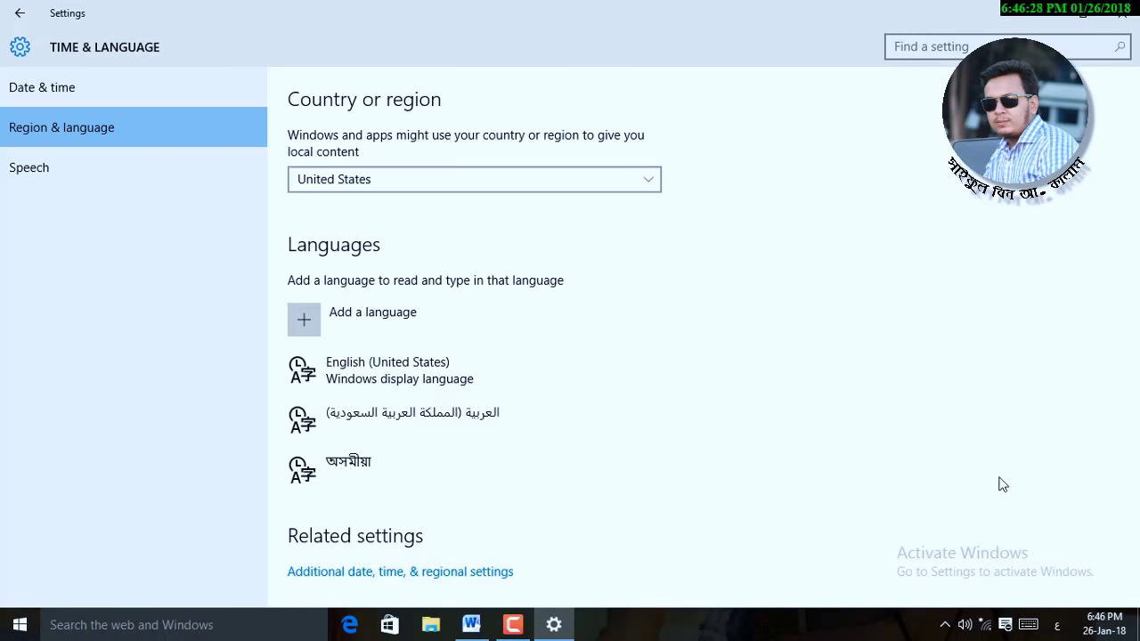
- Remove Assamese from the Windows language list and close Settings
click(393, 466)
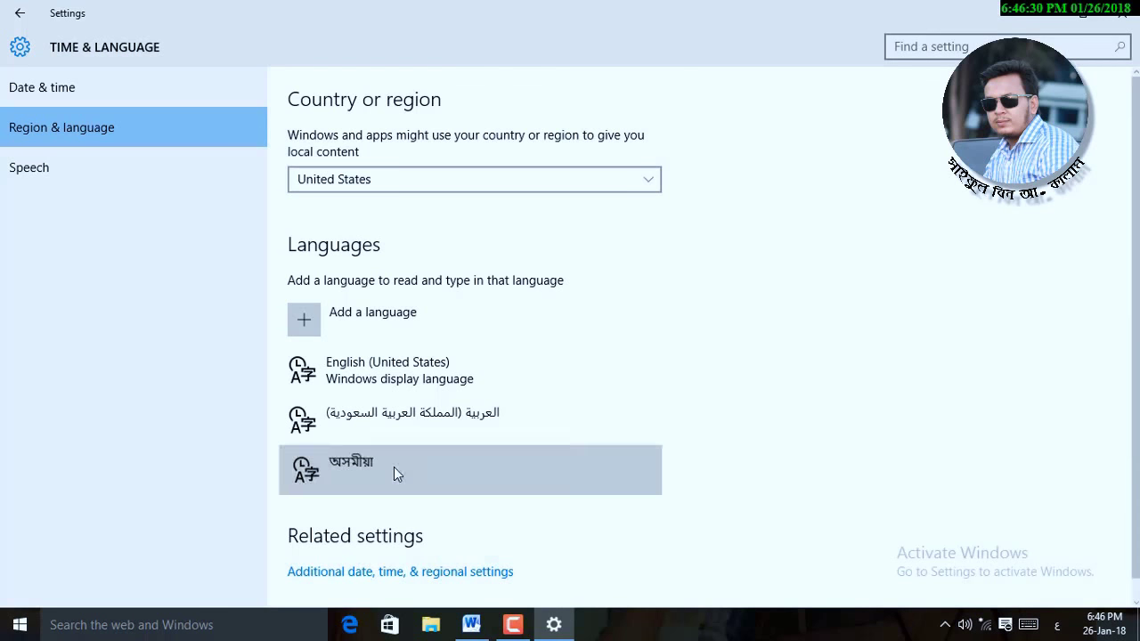
click(614, 523)
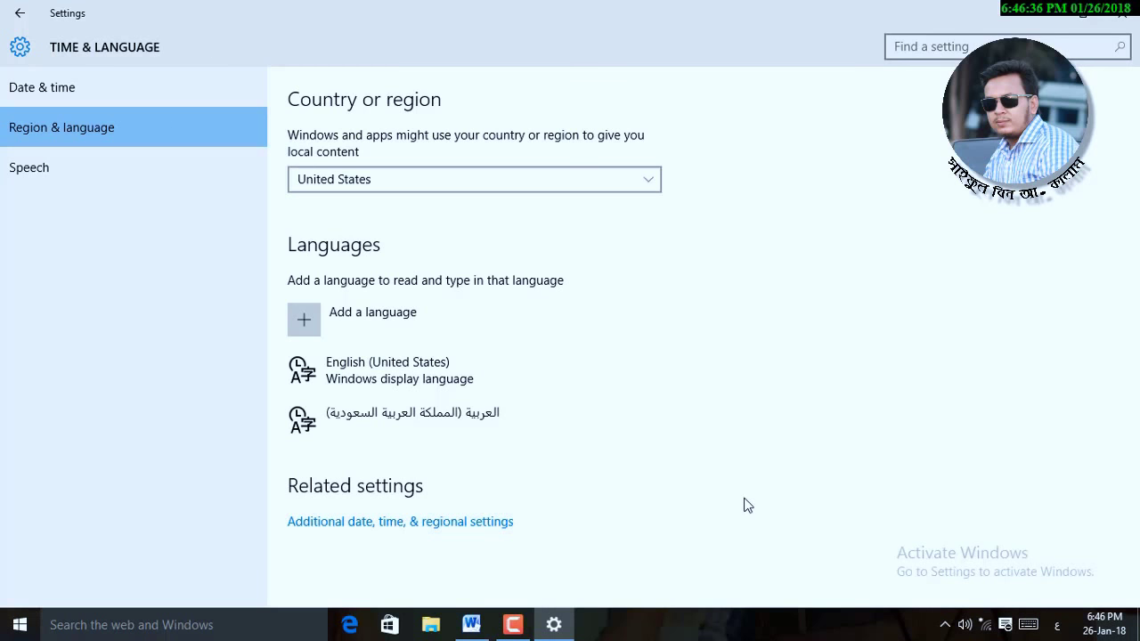
click(1136, 7)
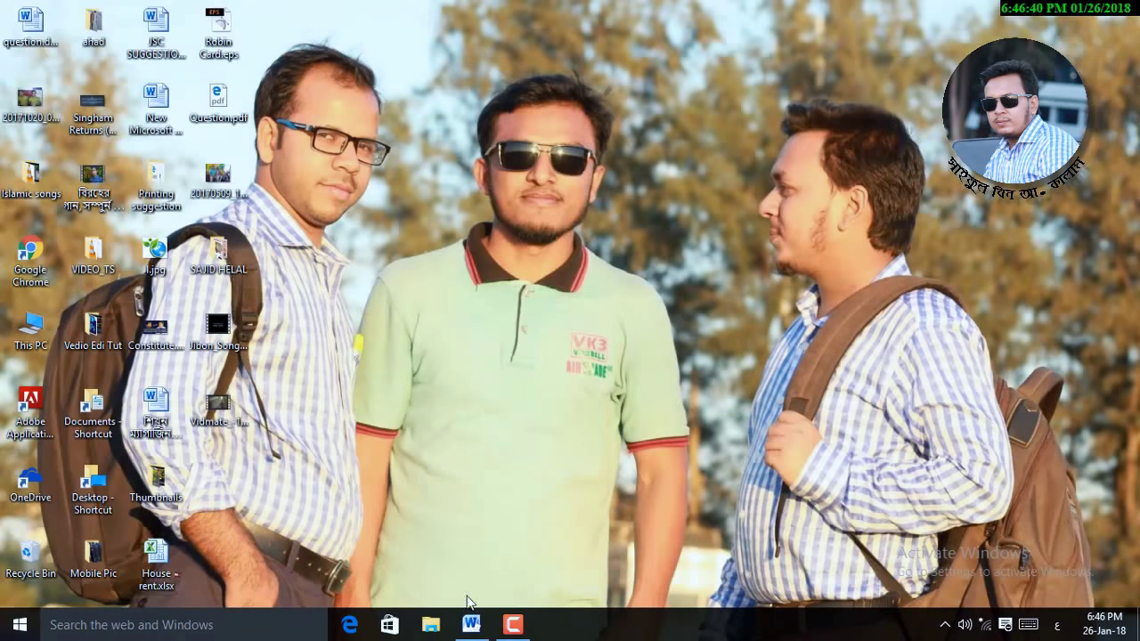
- Switch to the blank Word document and enter the Arabic letters ا, ب and ت, each followed by a dash
click(471, 624)
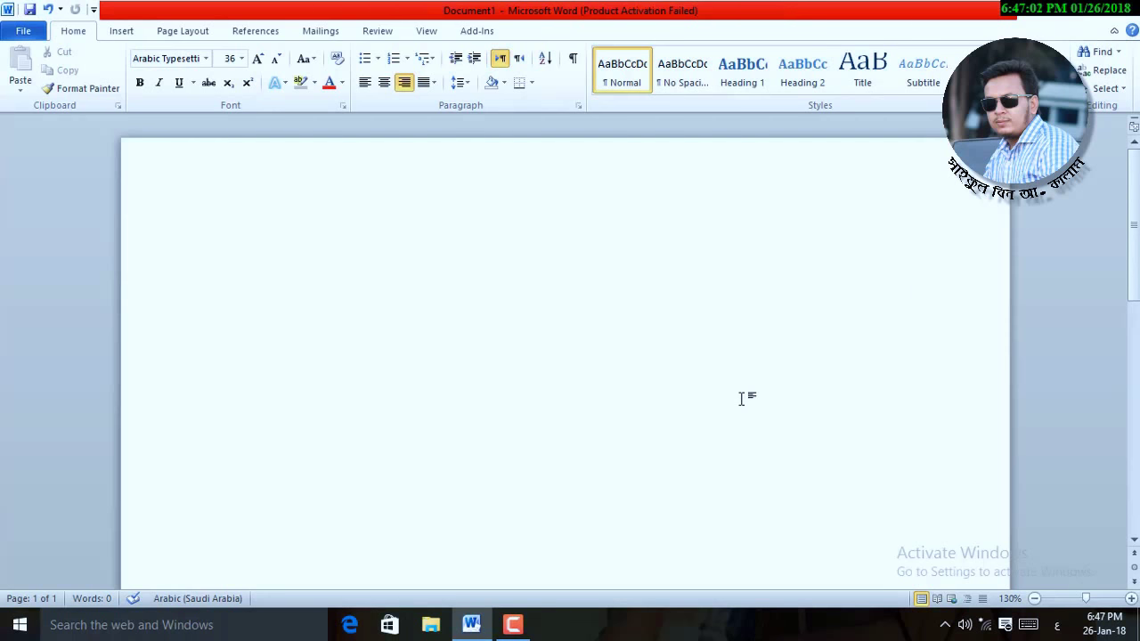
text(ا)
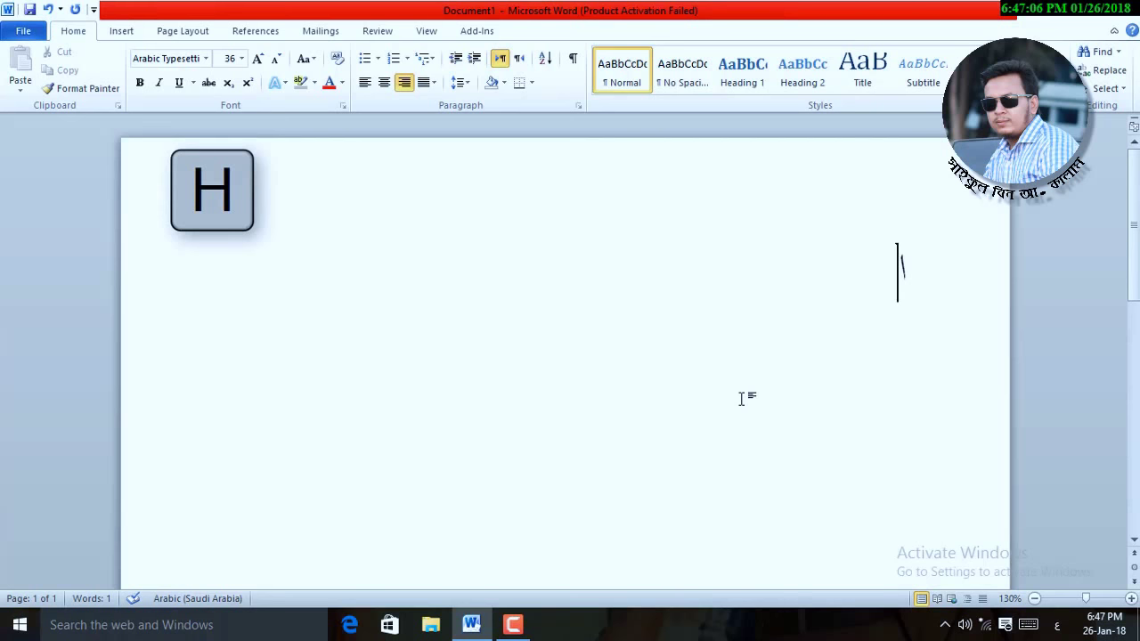
text( .)
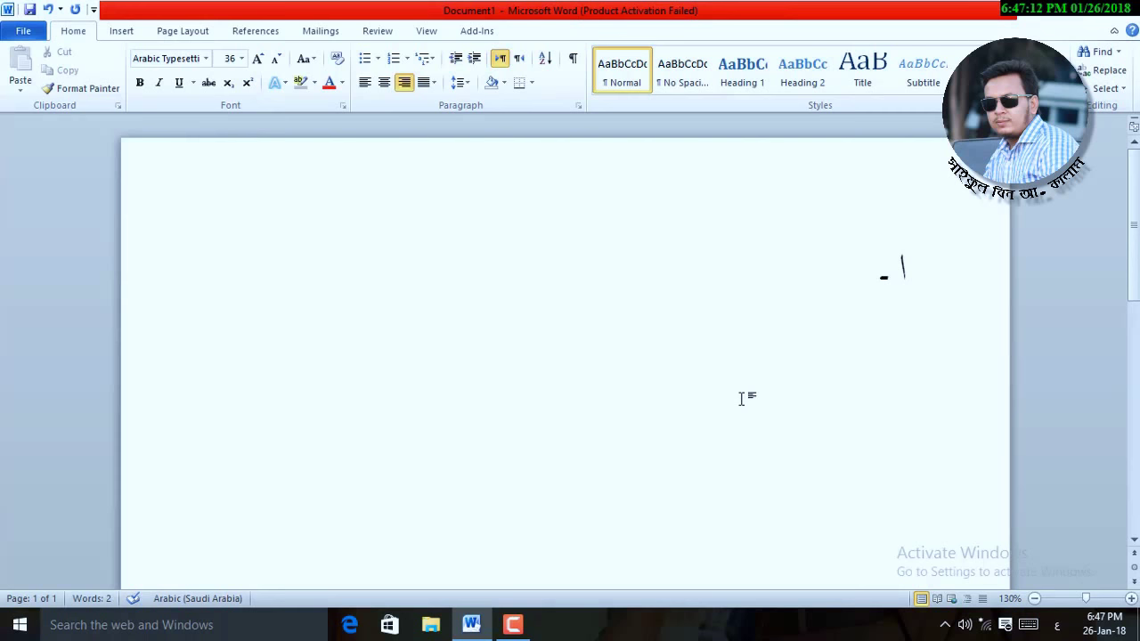
text(ب)
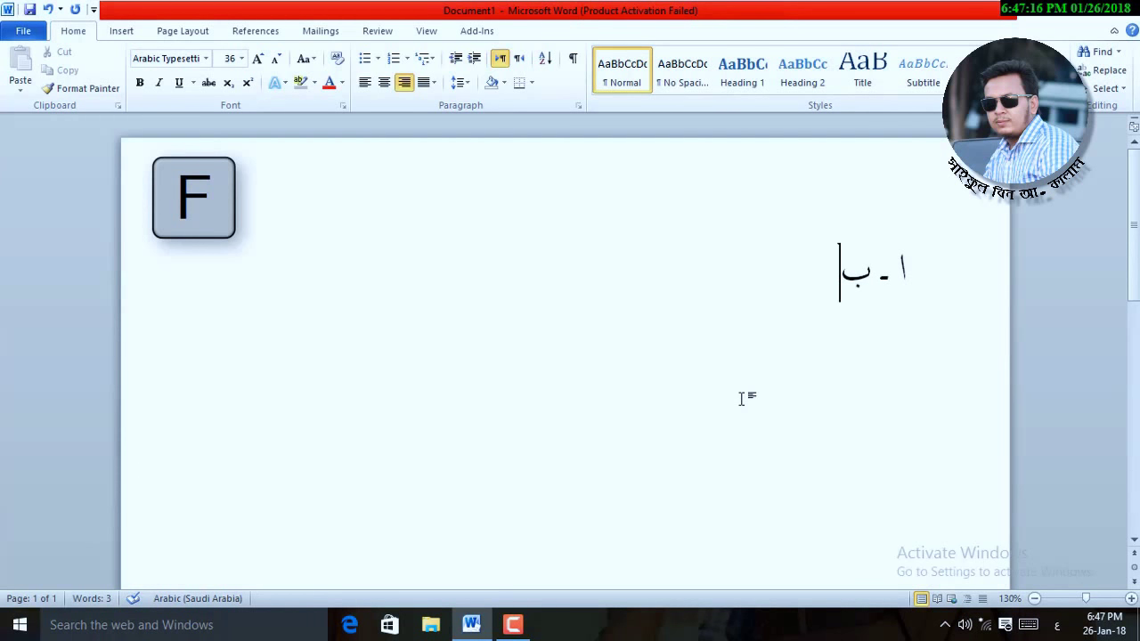
text(-)
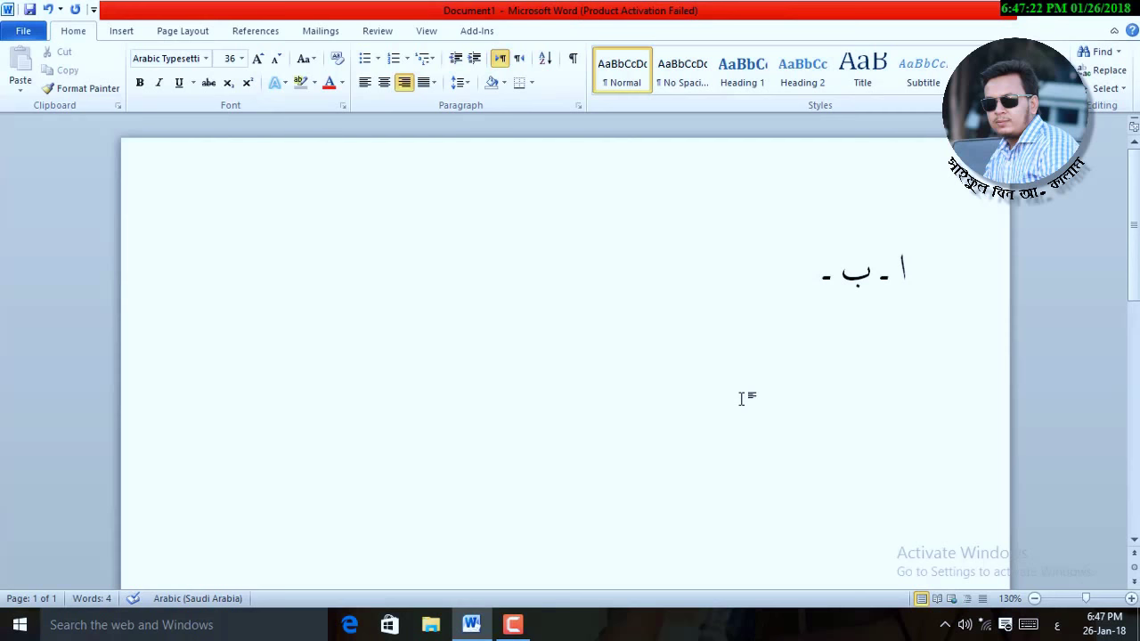
text(ت)
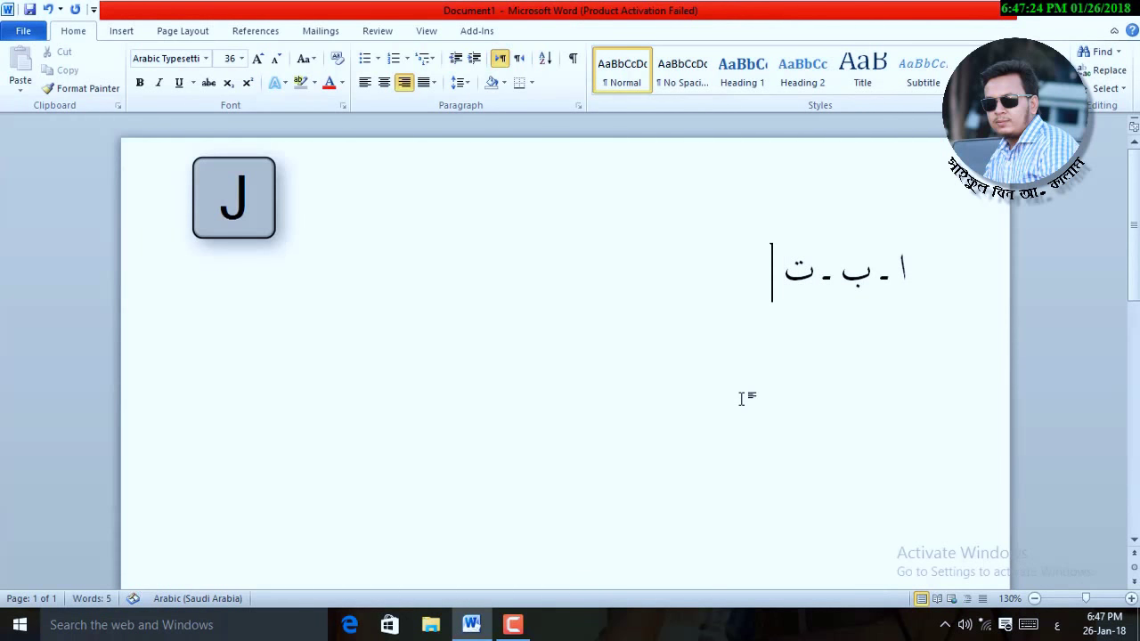
text(-)
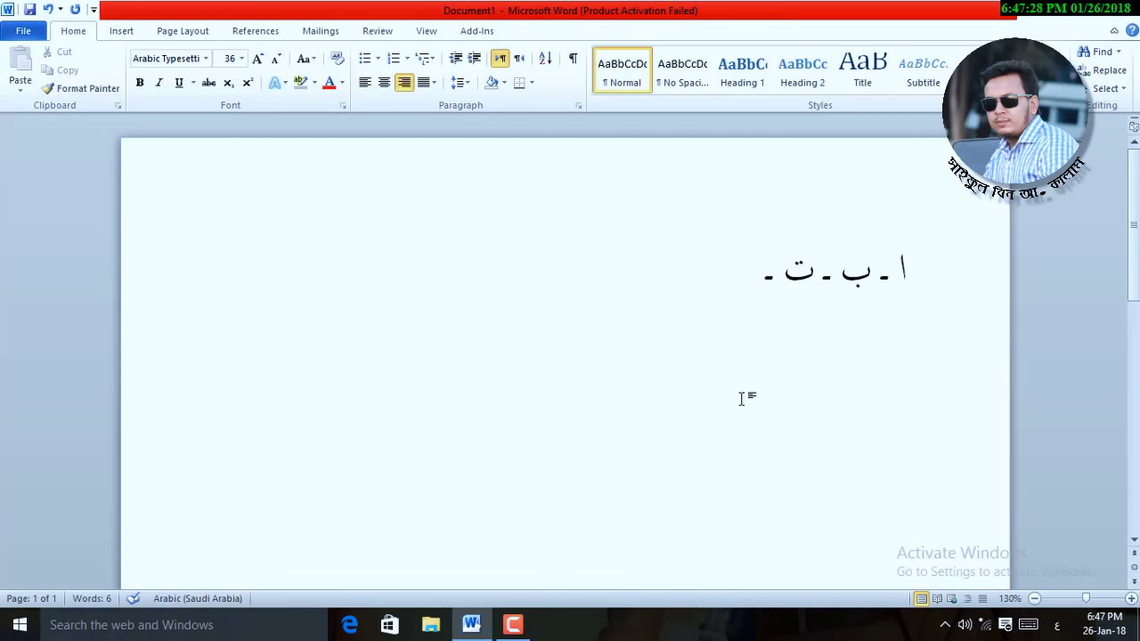
- Continue the letter row with ث and a dash, erasing any wrong letters entered before it
text(ي)
key(BackSpace)
text(ق)
key(BackSpace)
text(ف)
key(BackSpace)
text(ث )
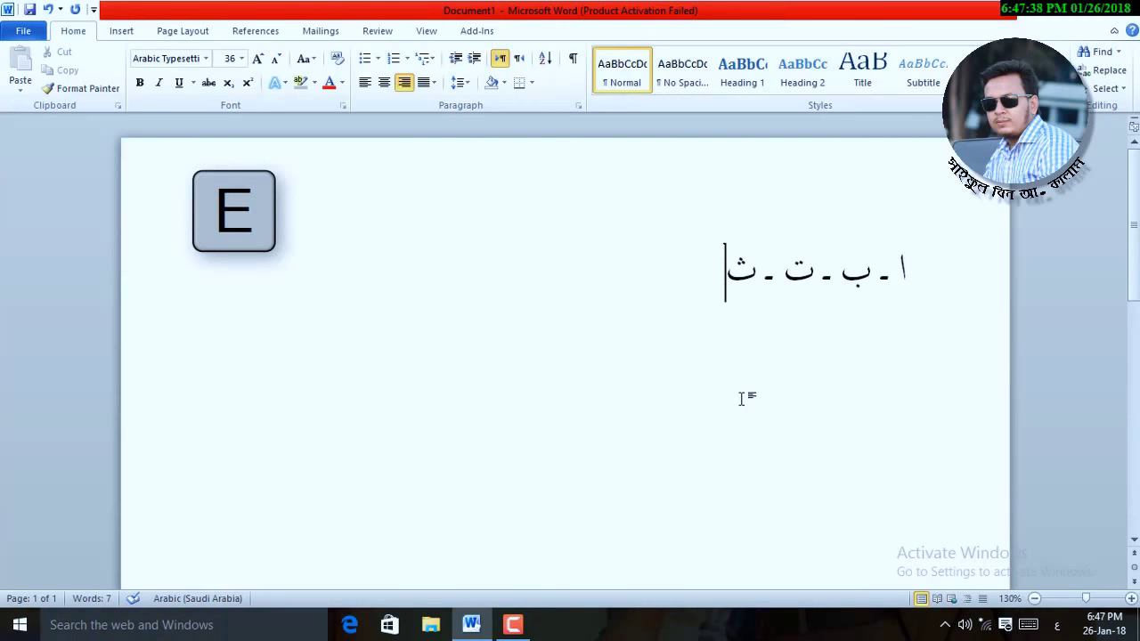
text(-)
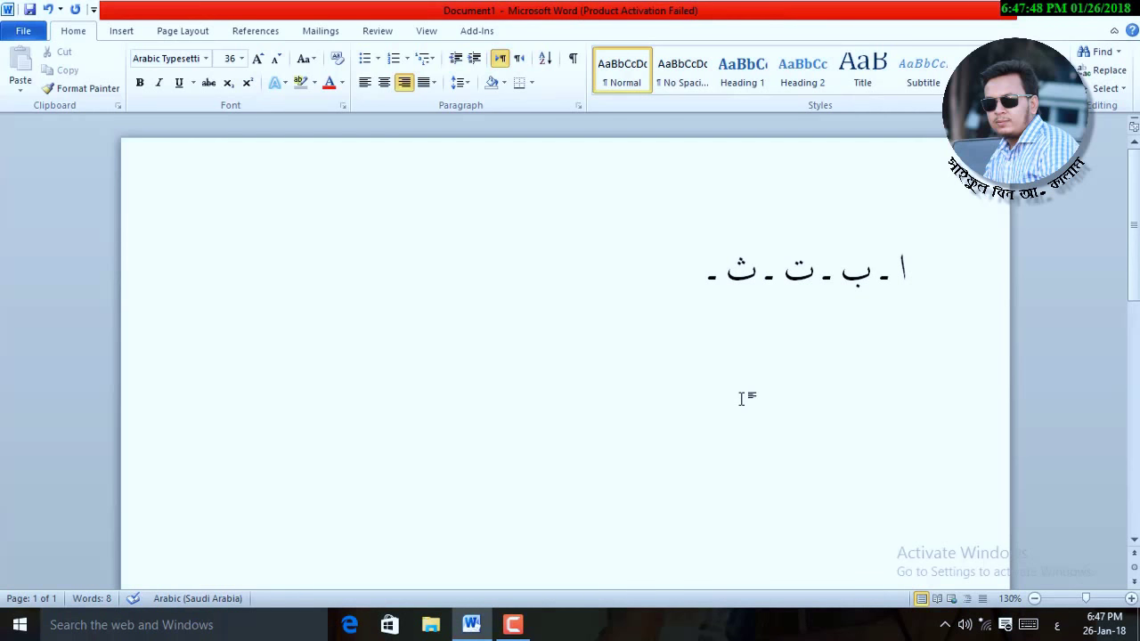
- Add ج and a dash to the end of the letter row, erasing any wrong letters tried first
text(ح)
key(BackSpace)
text(خ)
key(BackSpace)
text(ه)
key(BackSpace)
text(د)
key(BackSpace)
text(ج)
text(- )
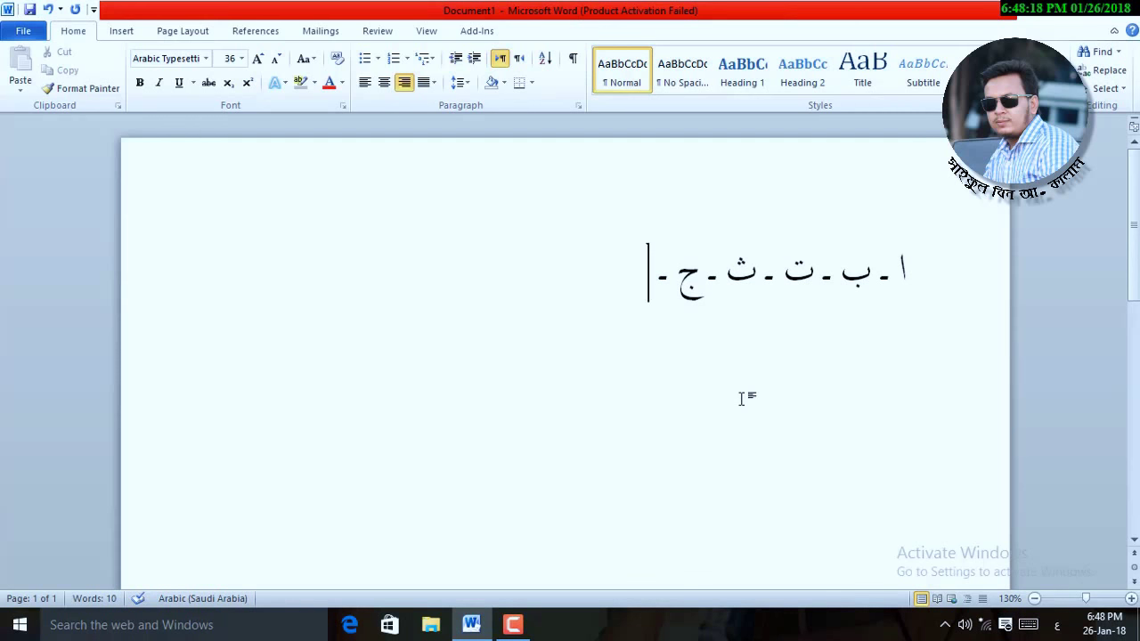
- Extend the letter row with ح, خ and د, each followed by a dash, erasing any wrong character entered before د
text(ح)
text(- خ)
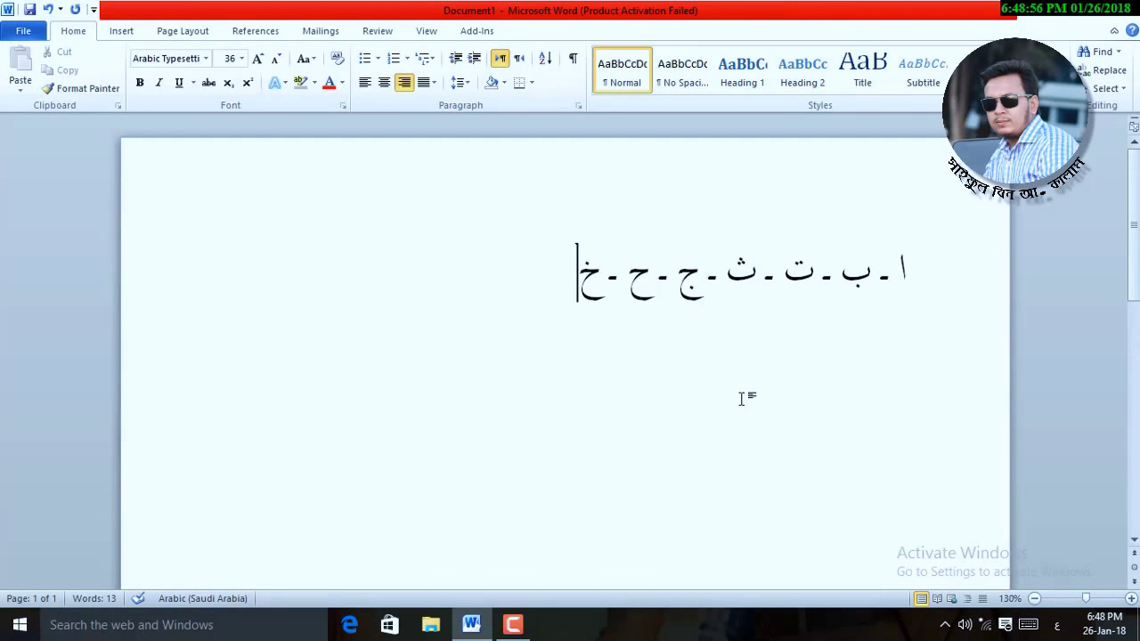
text(-)
text(١)
key(BackSpace)
text(د)
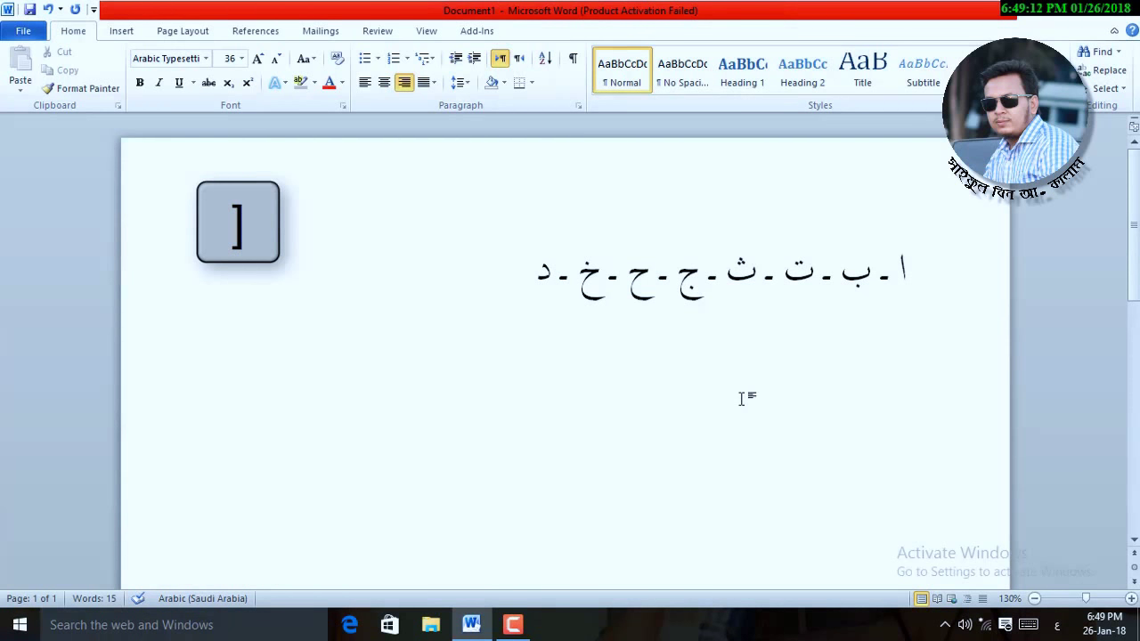
text(-)
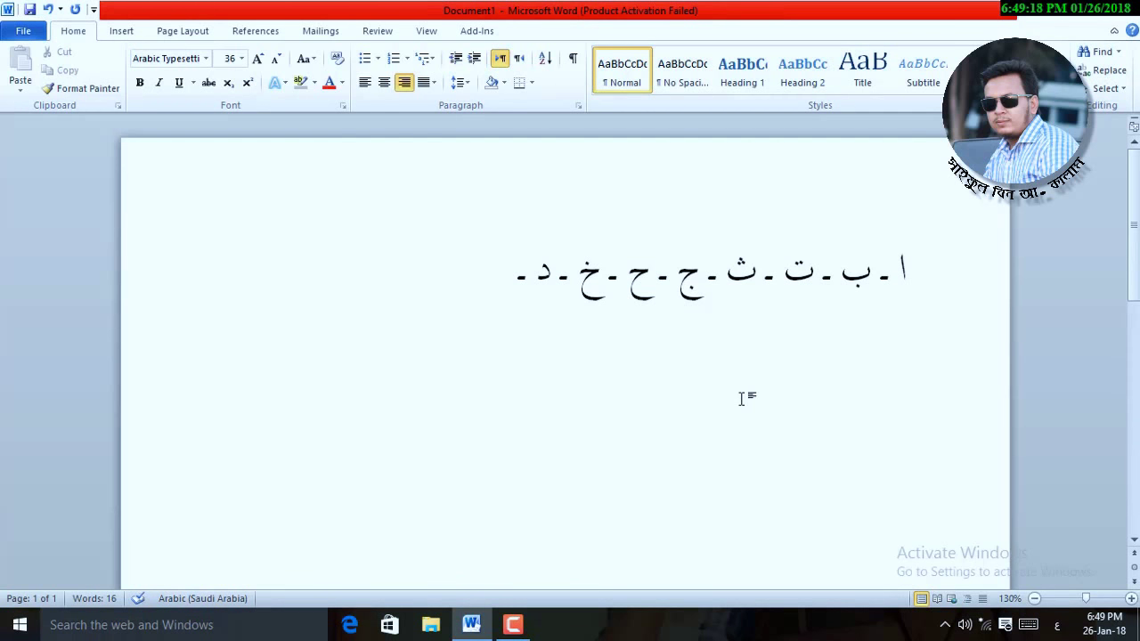
- Add ذ and ر, each followed by a dash, to the letter row, erasing any wrong letters tried before ر
key(grave)
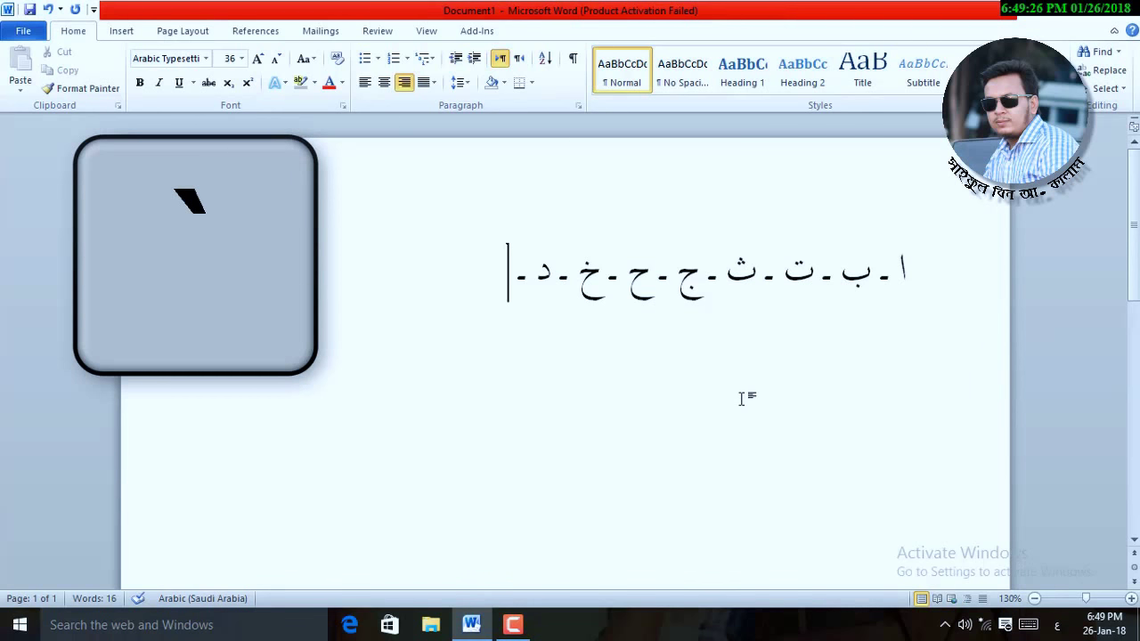
text(ذ)
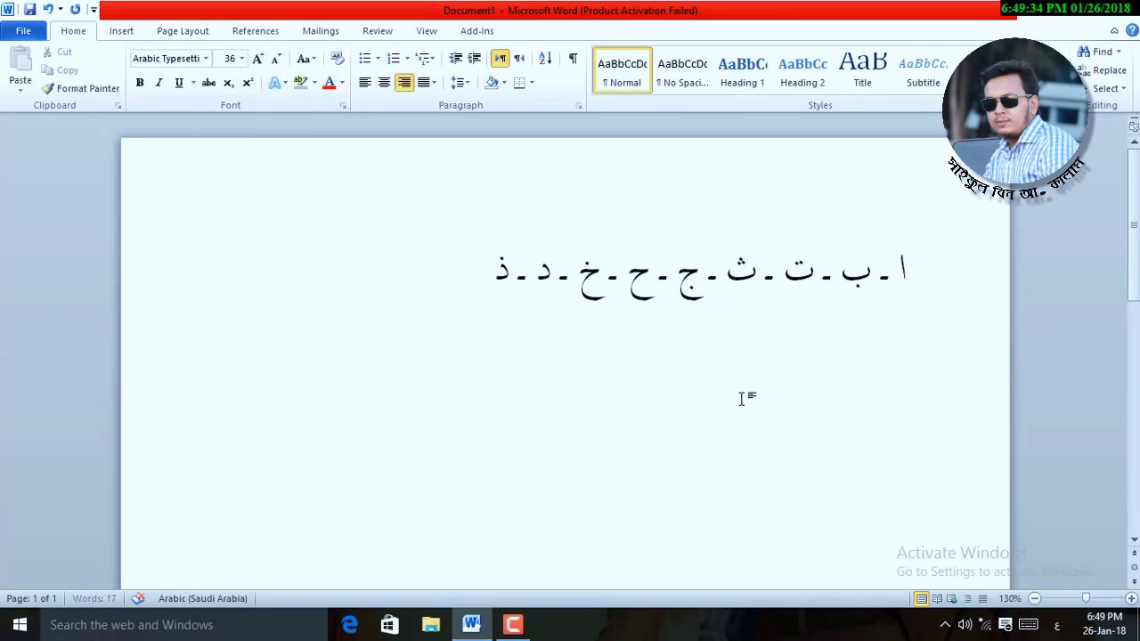
text(ـ ز)
key(BackSpace)
text(و)
key(BackSpace)
text(ؤ)
key(BackSpace)
text(ر -)
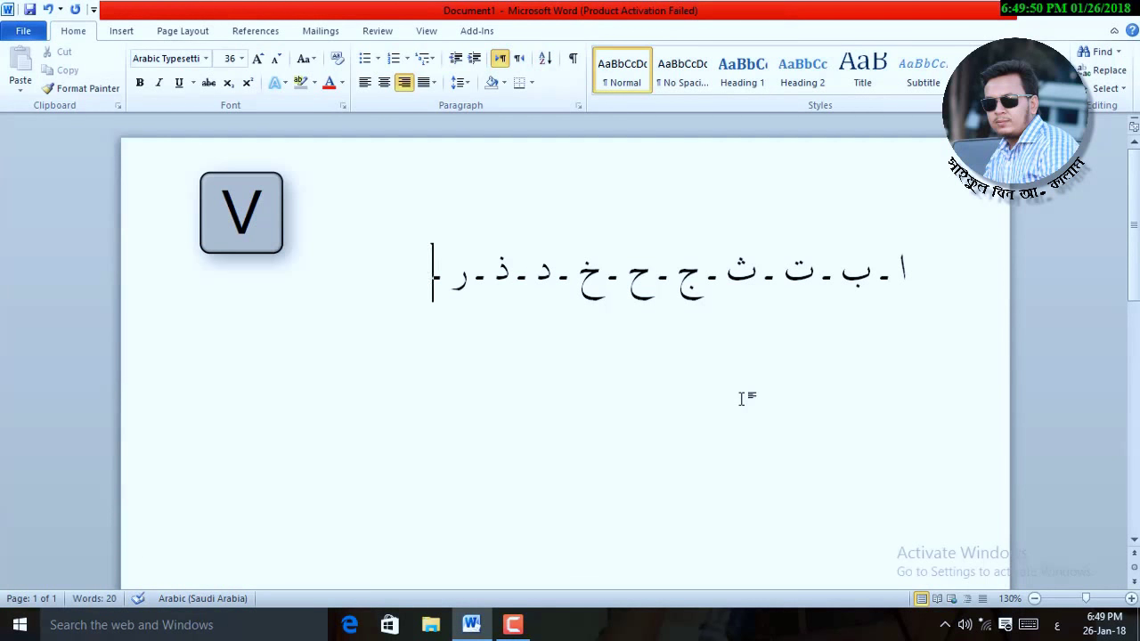
- Continue the letter row with ز, س and ش, each followed by a dash, re-entering ز with correct spacing
text(ز)
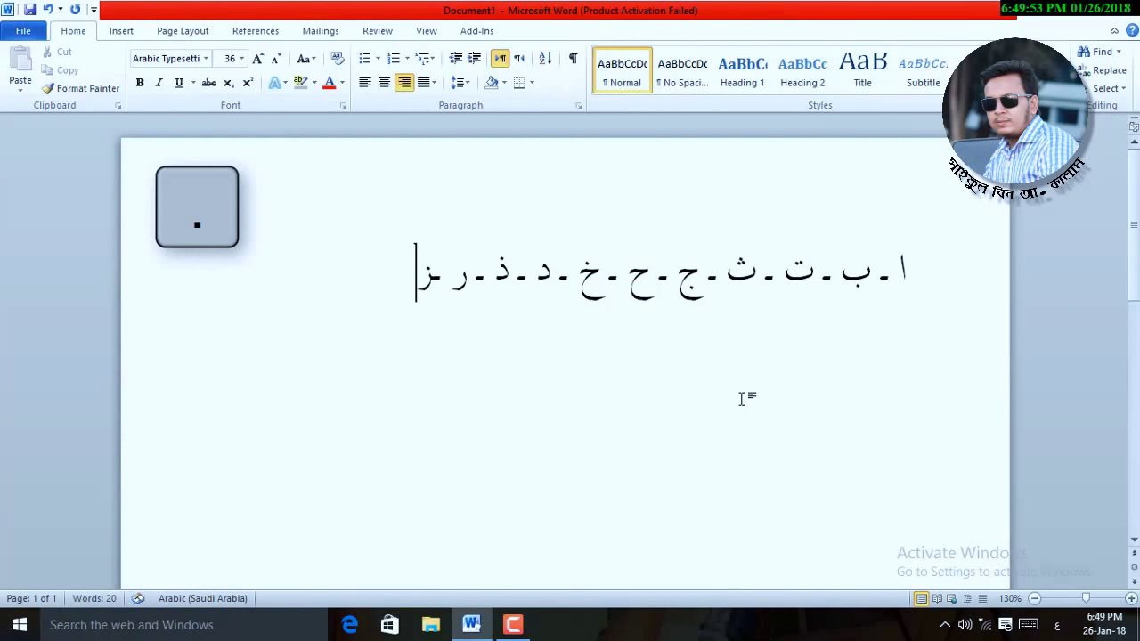
key(BackSpace)
text(ز)
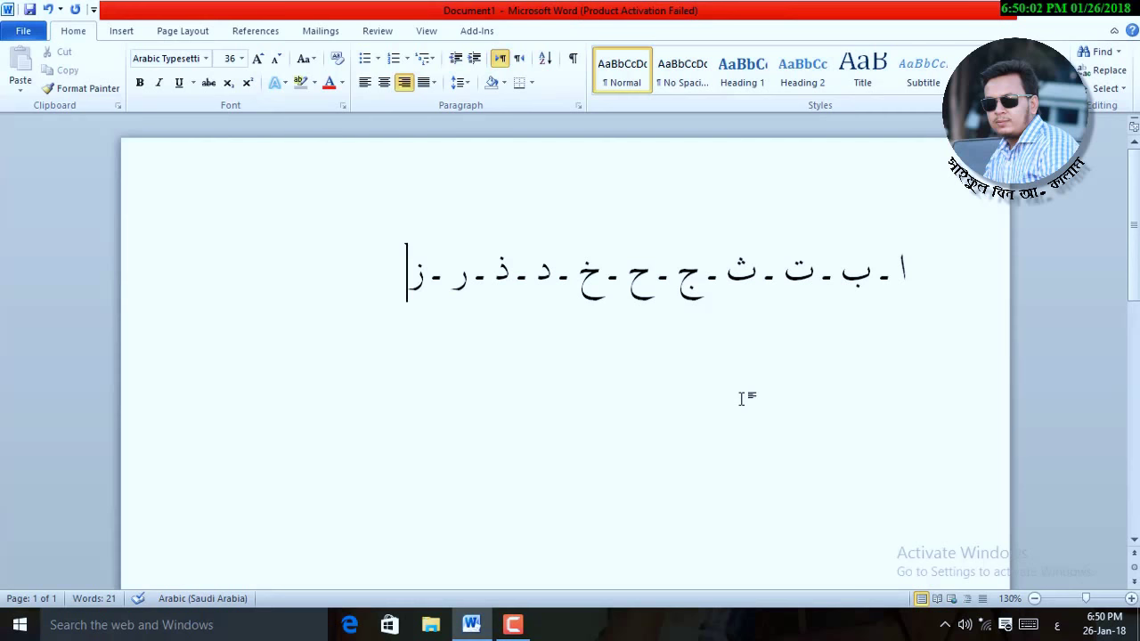
text(- )
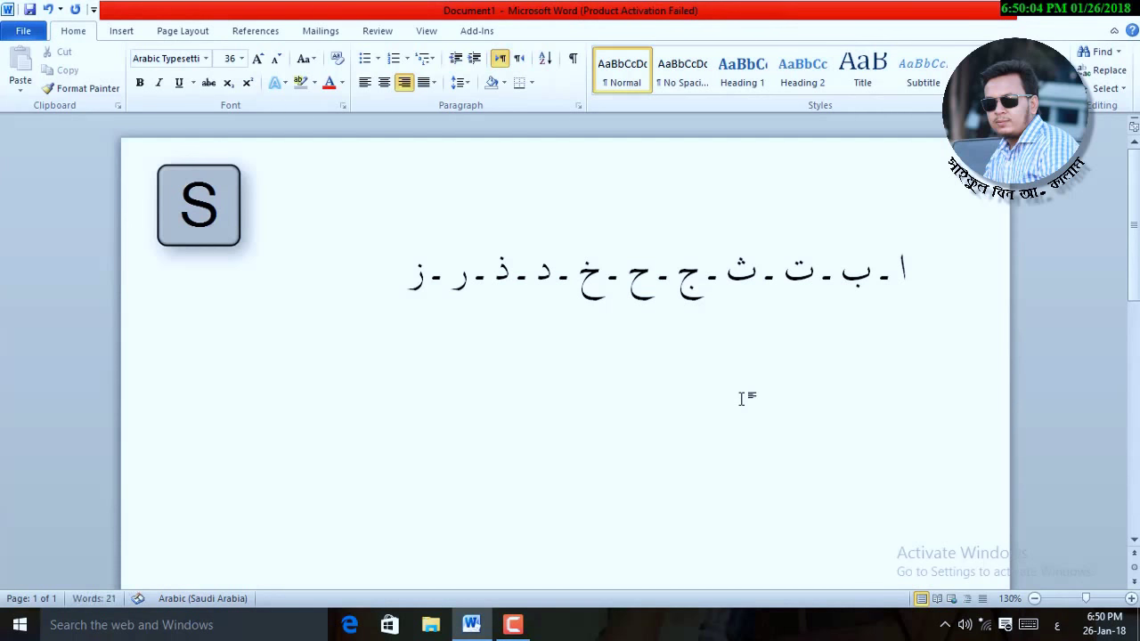
text(س - )
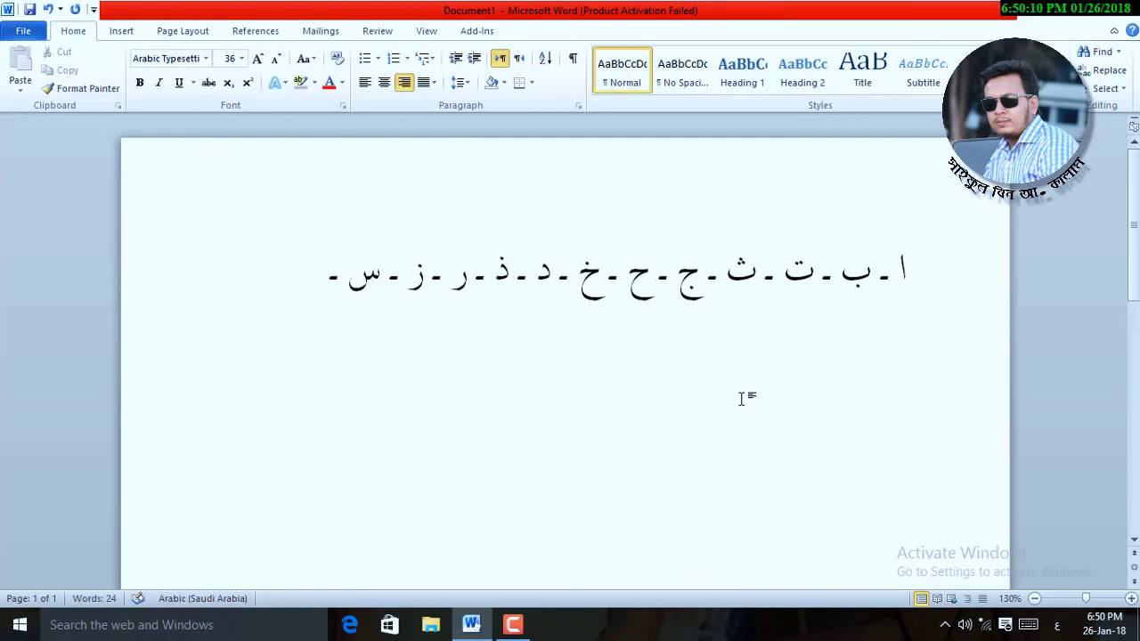
text(ش)
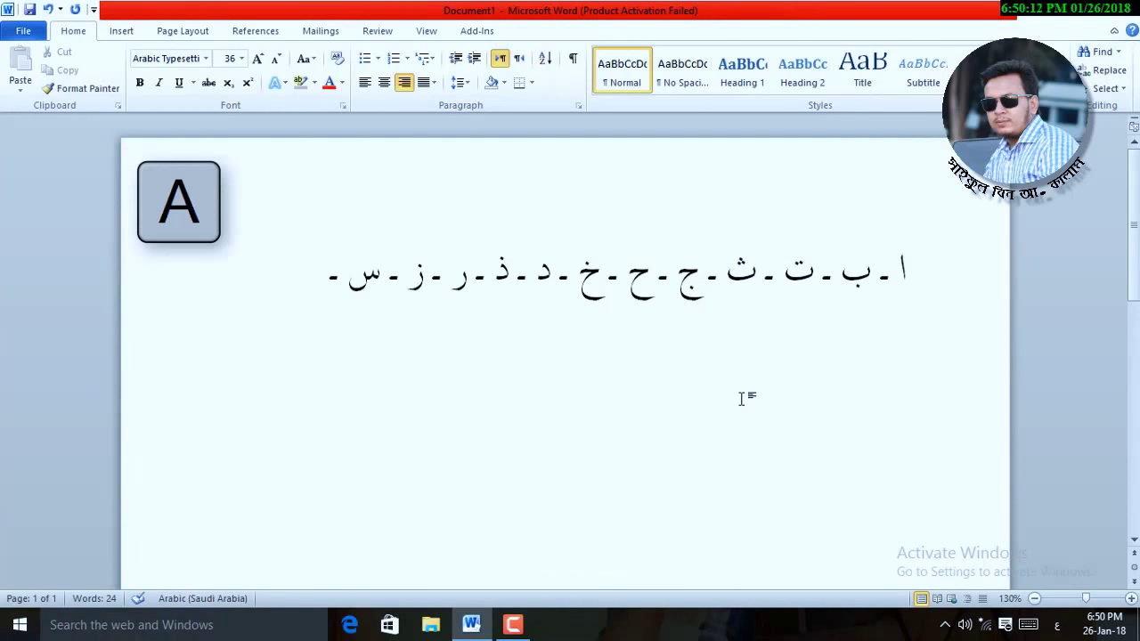
text( -)
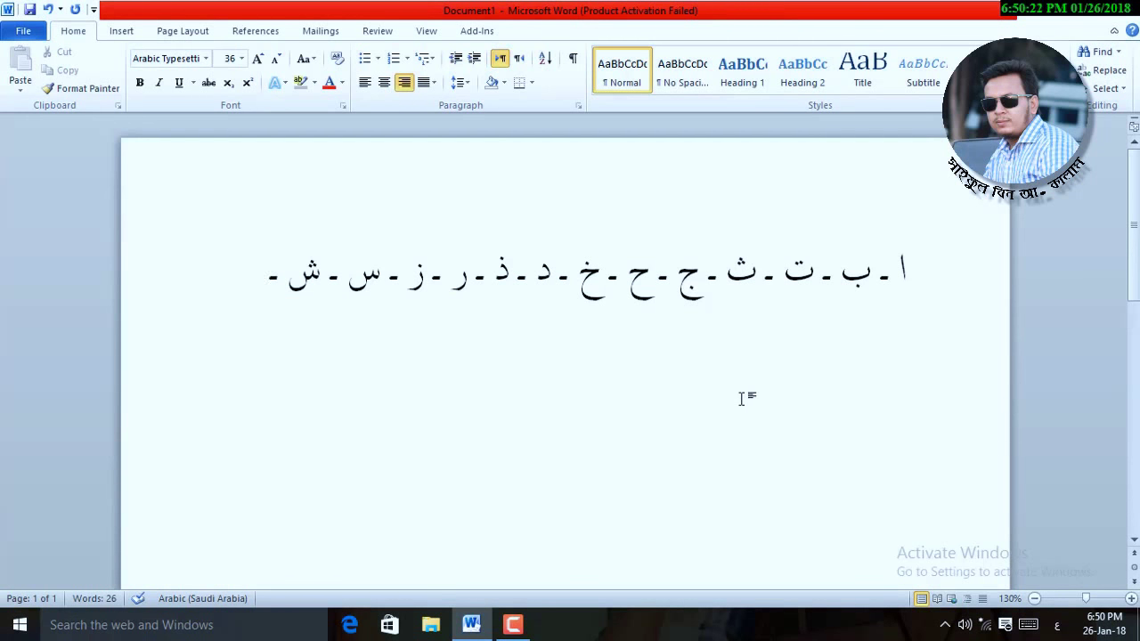
- Add ط after ش and move to the second line, erasing any wrong letters tried first
text(ك)
key(BackSpace)
text(ط)
key(BackSpace)
text(ط)
key(Return)
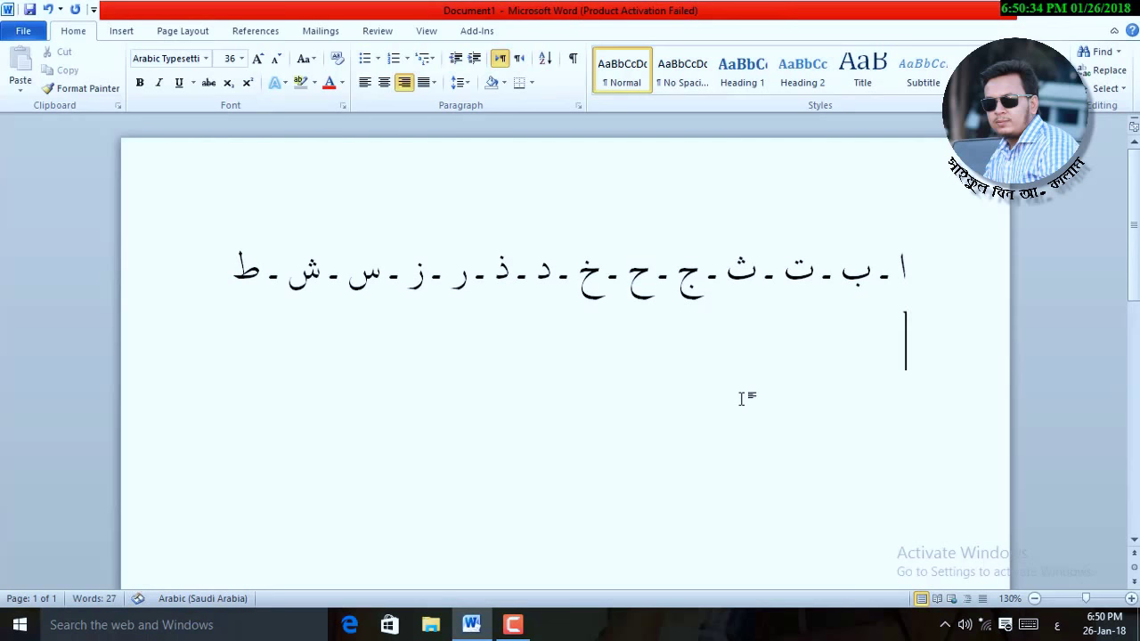
- Start the second line with a dash, followed by ظ, ع and غ with a dash after each
text(-)
text(ظ)
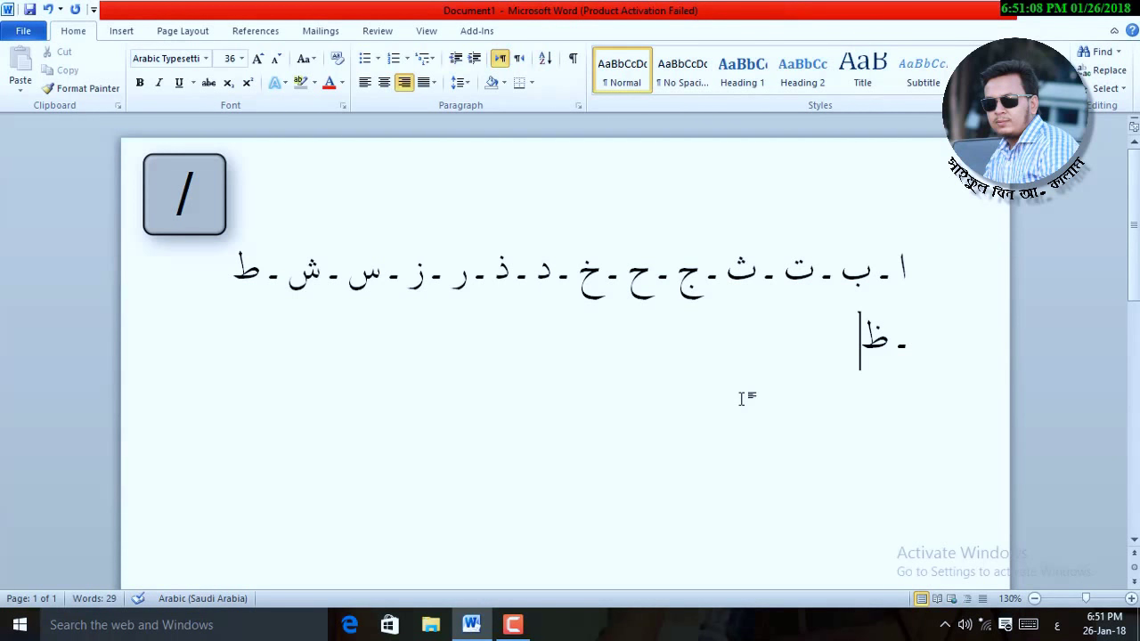
text( -)
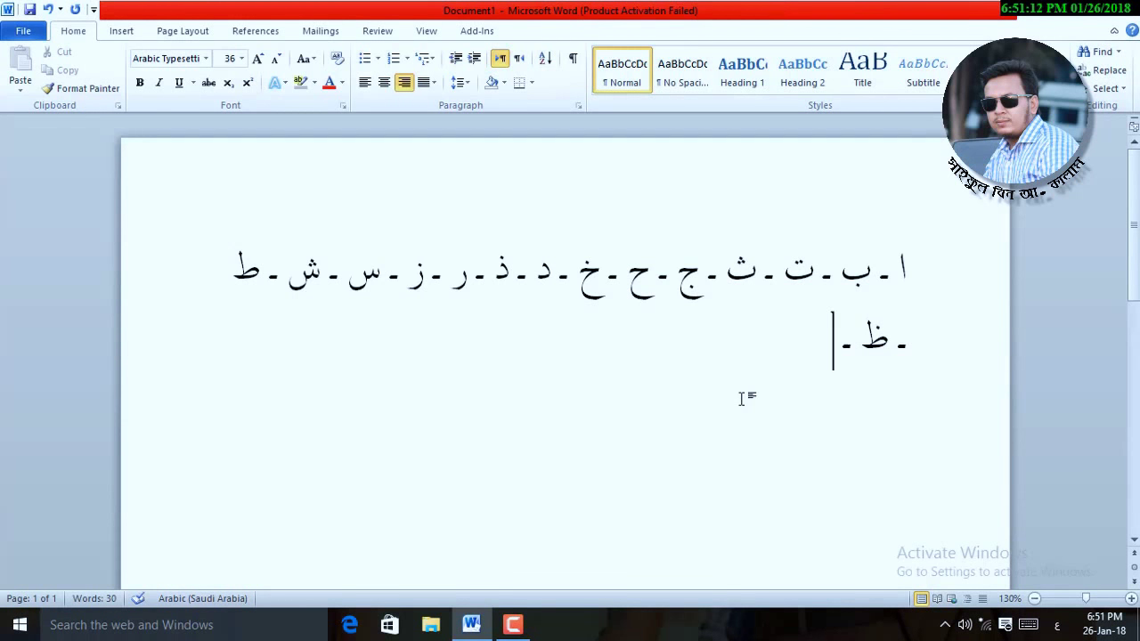
text(ع)
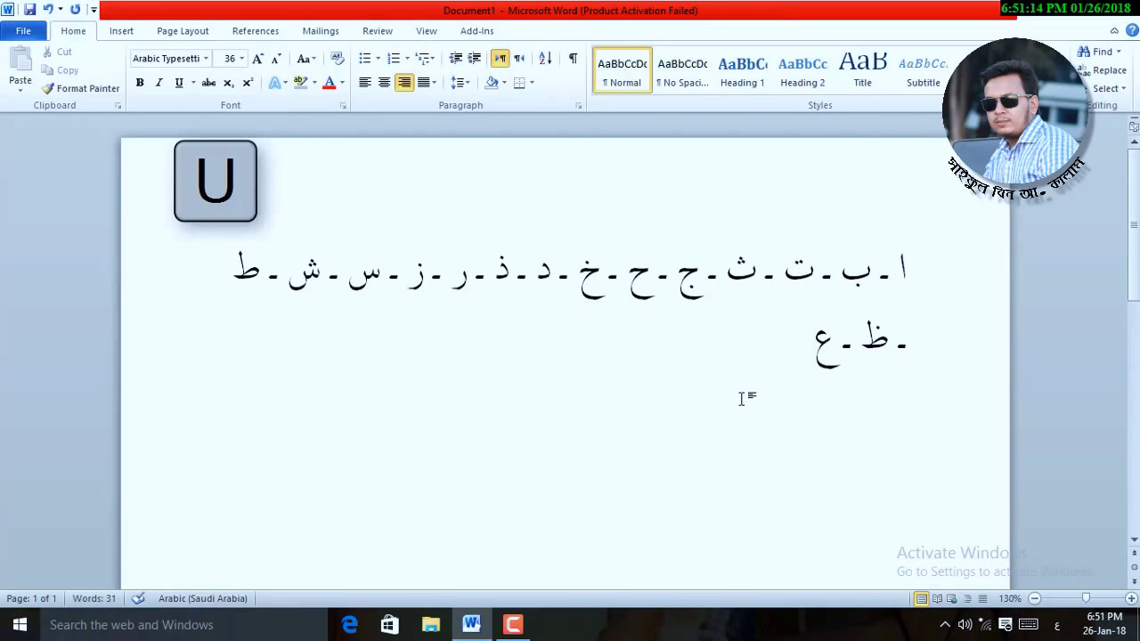
text( ت)
key(BackSpace)
text(- غ )
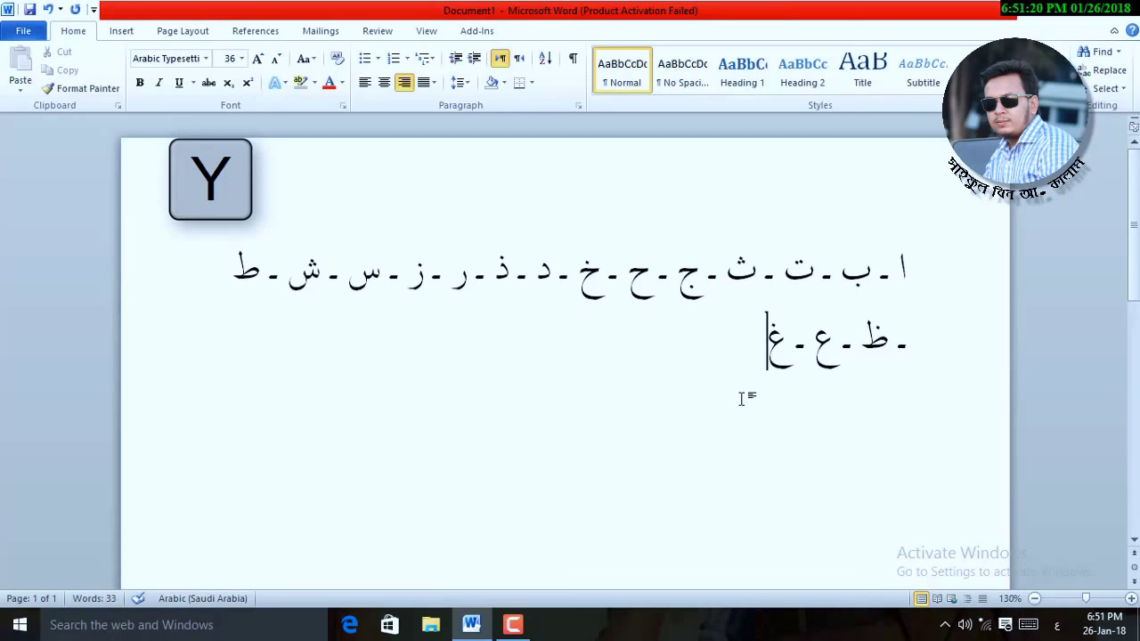
text(- )
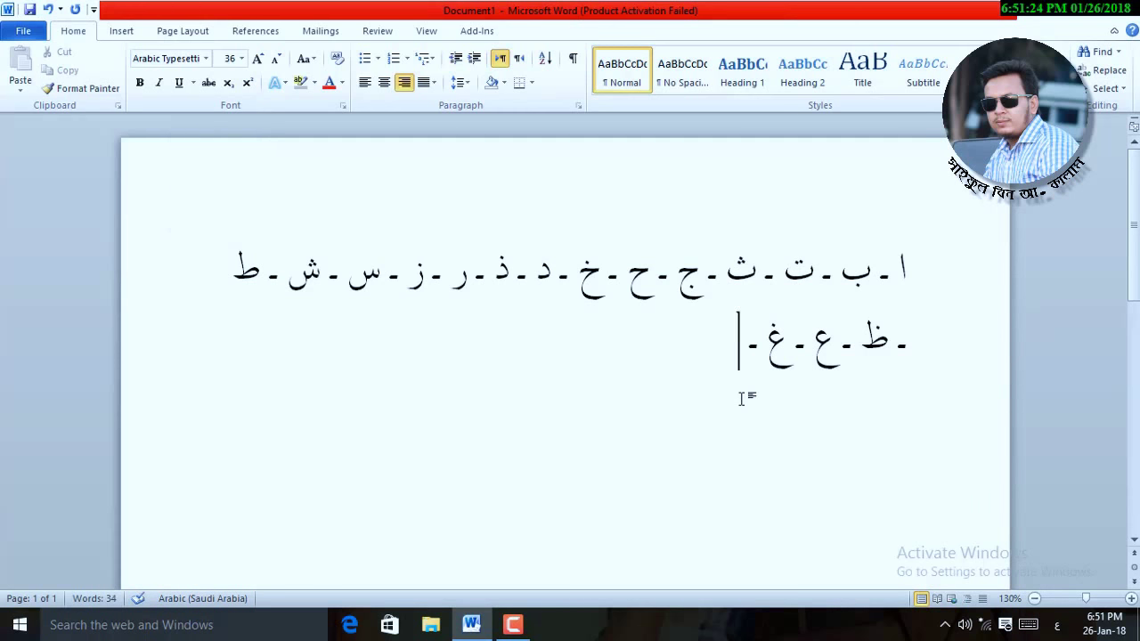
- Continue the second line with ف, ق and ك, each followed by a dash, erasing any wrong letter entered before ف
text(ق)
key(BackSpace)
text(ف )
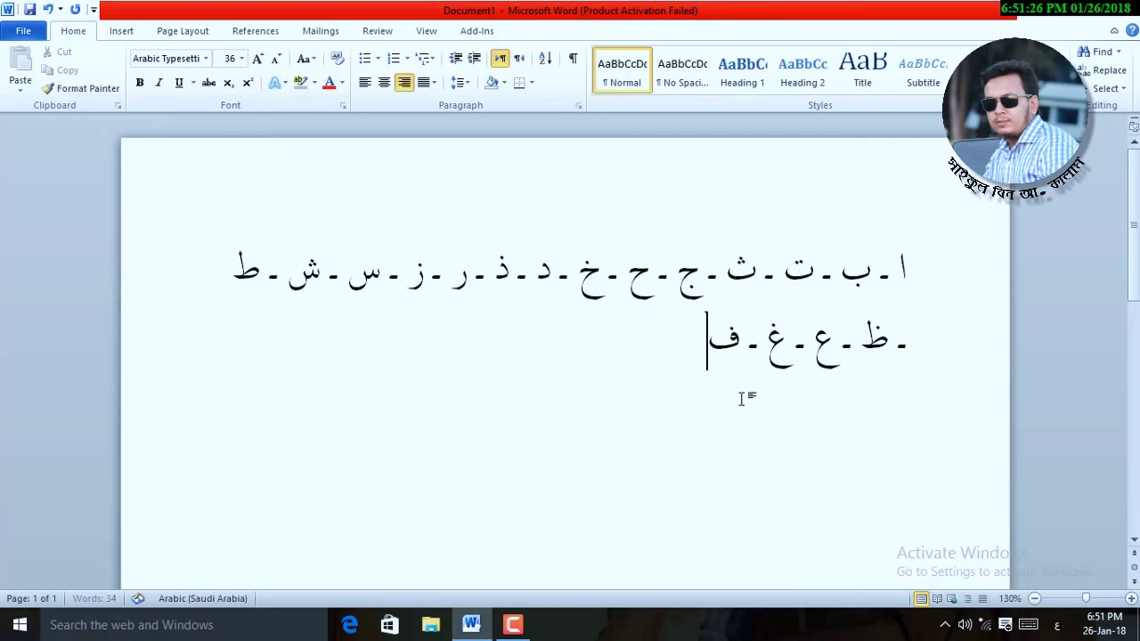
text(- )
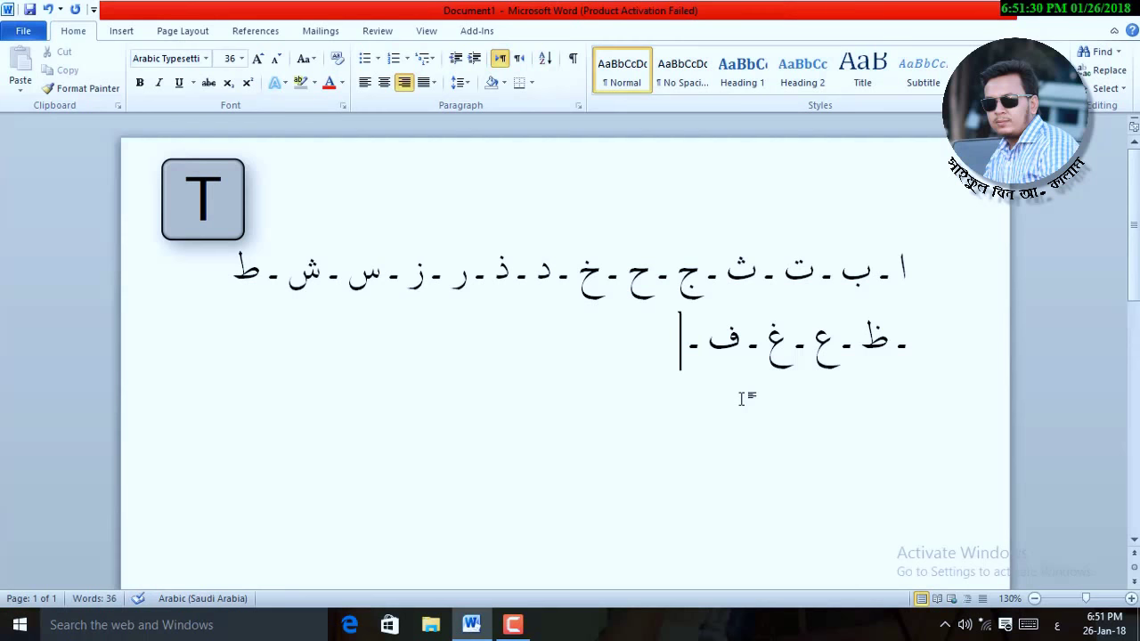
text(ق)
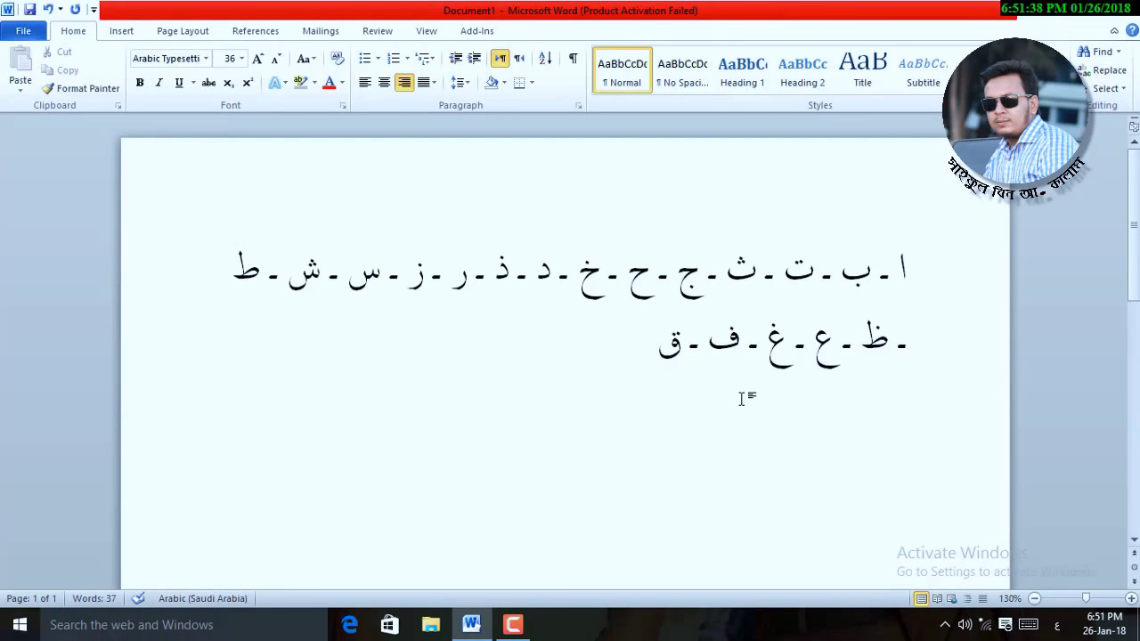
text(ـ)
text( ك)
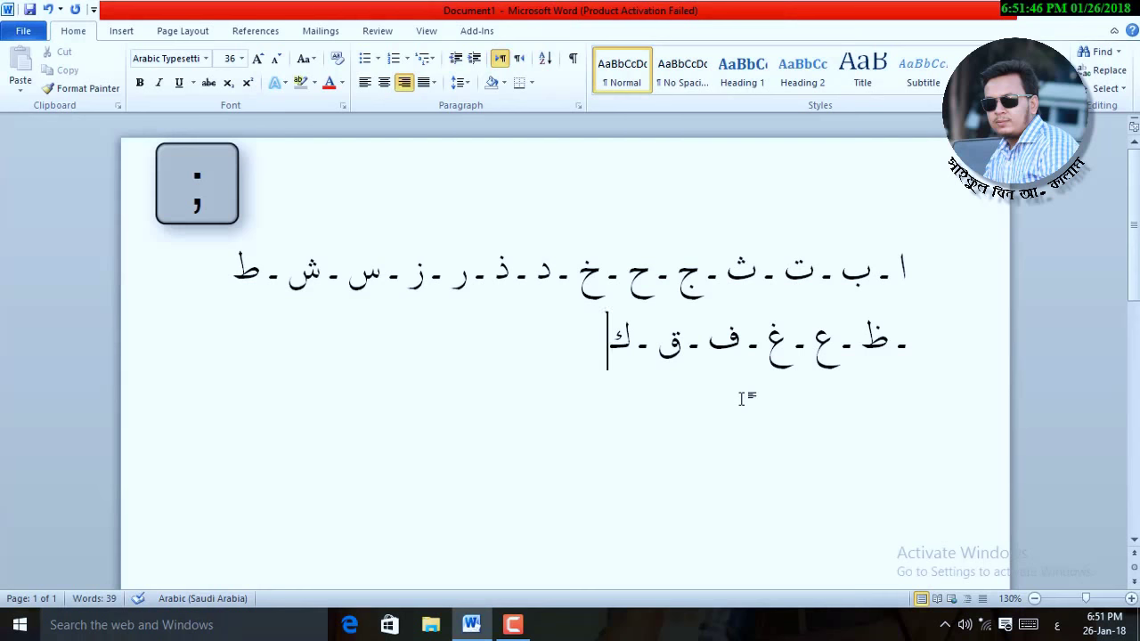
text( ـ )
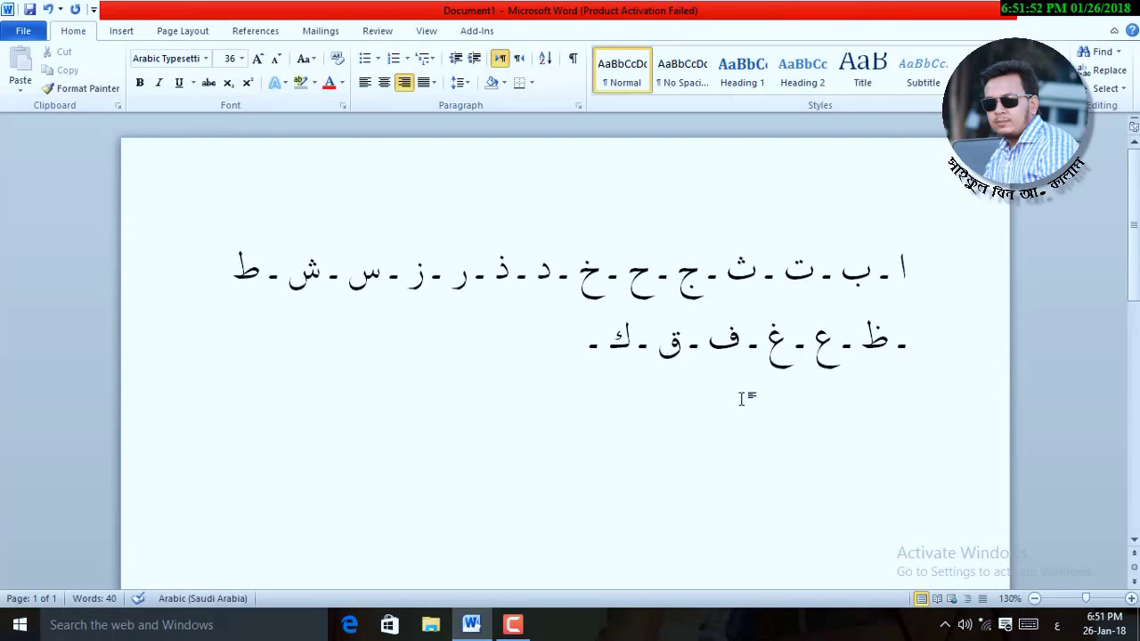
- Append ل, م and ن to the second line, each followed by a dash, erasing wrong letters entered before ن
text(ل)
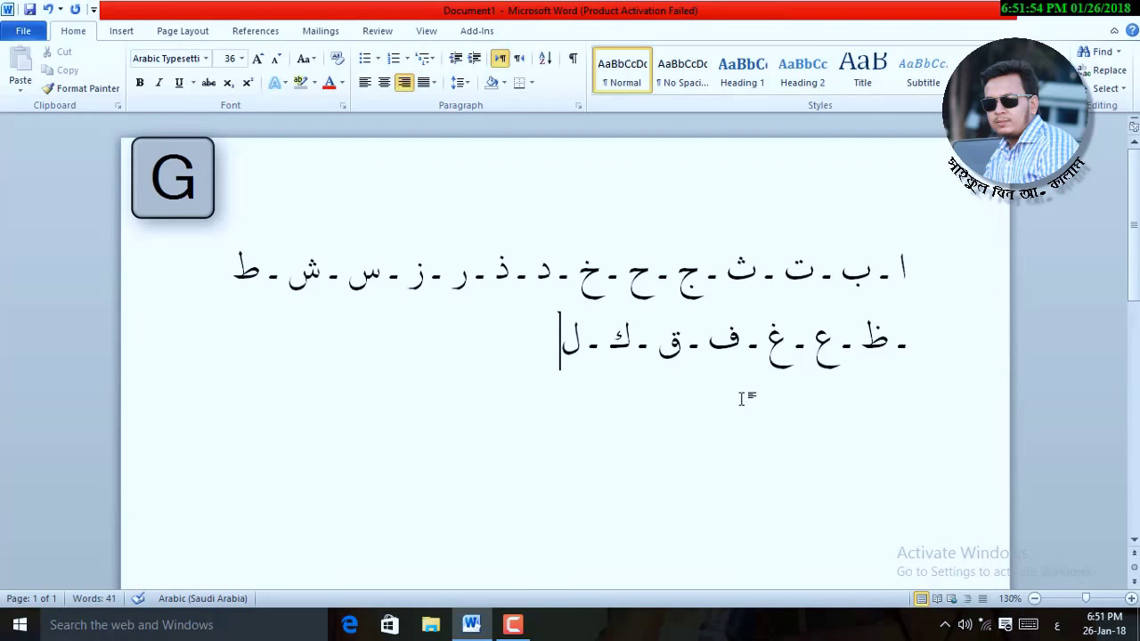
text( ـ )
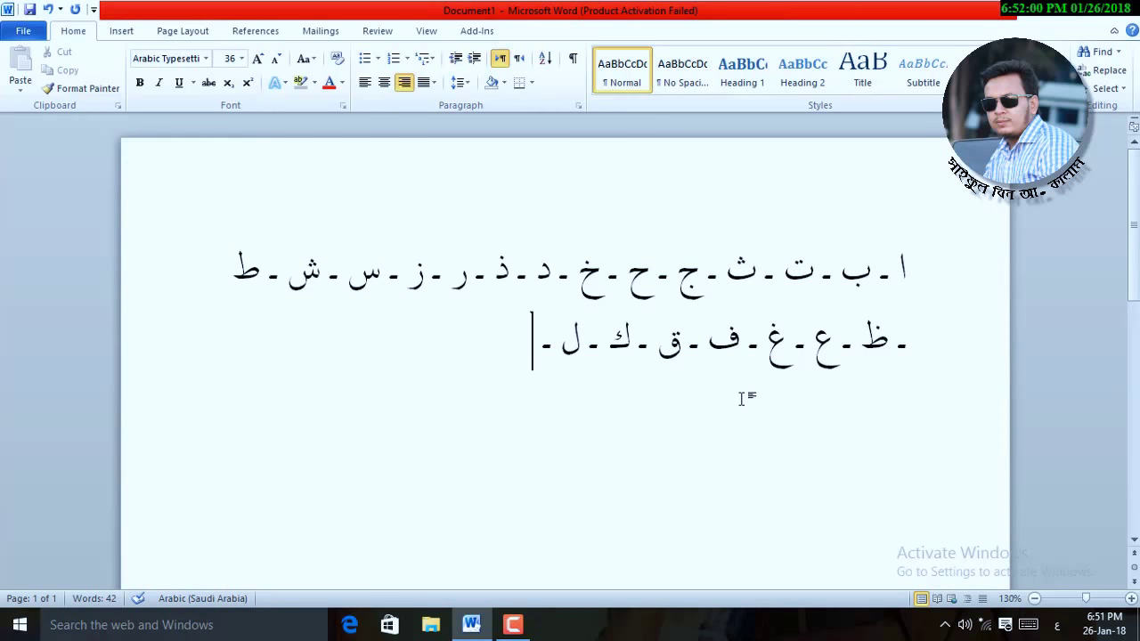
text(م ـ ي)
key(BackSpace)
text(س)
key(BackSpace)
text(ن ـ )
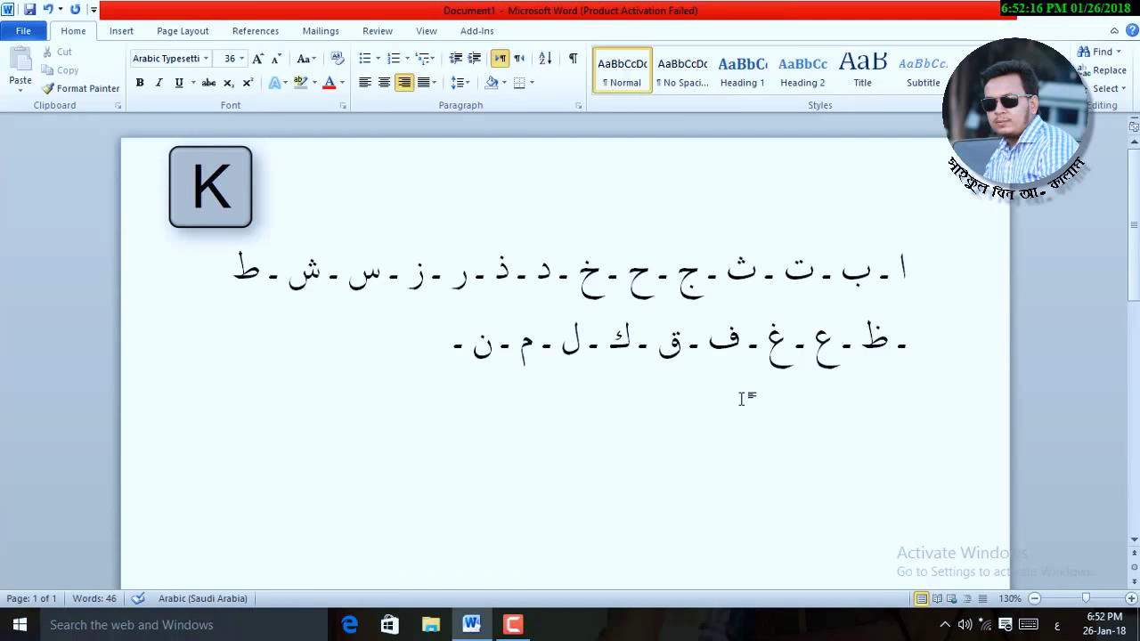
- Add و after ن on the second line, erasing the wrong letters tried and any duplicate
text(ؤ)
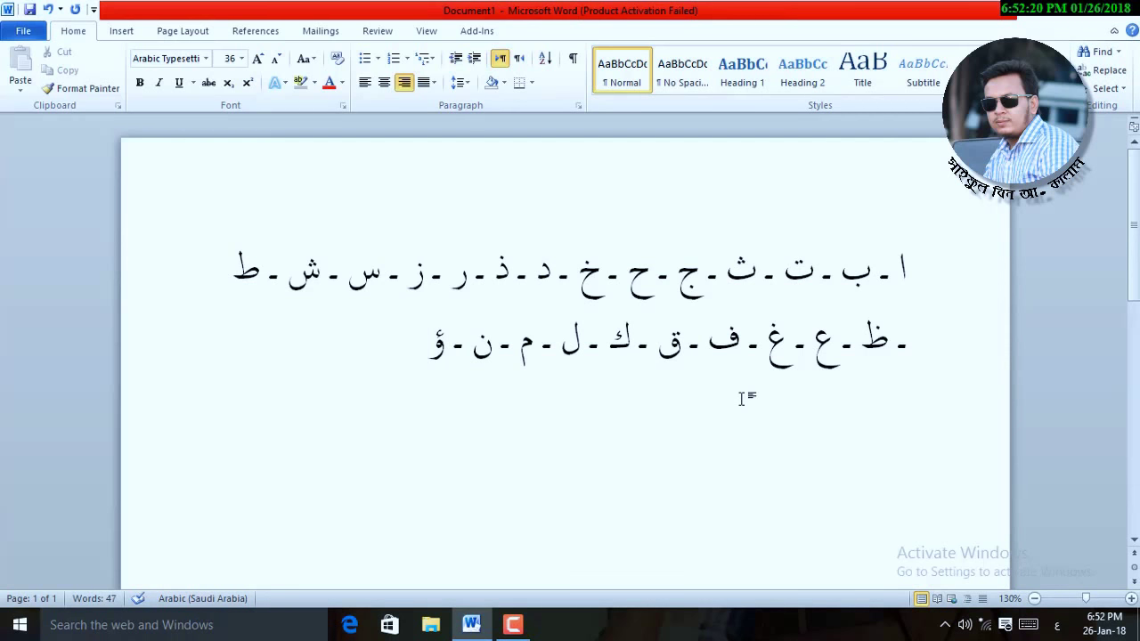
key(BackSpace)
text(ر)
key(BackSpace)
text(و)
key(comma)
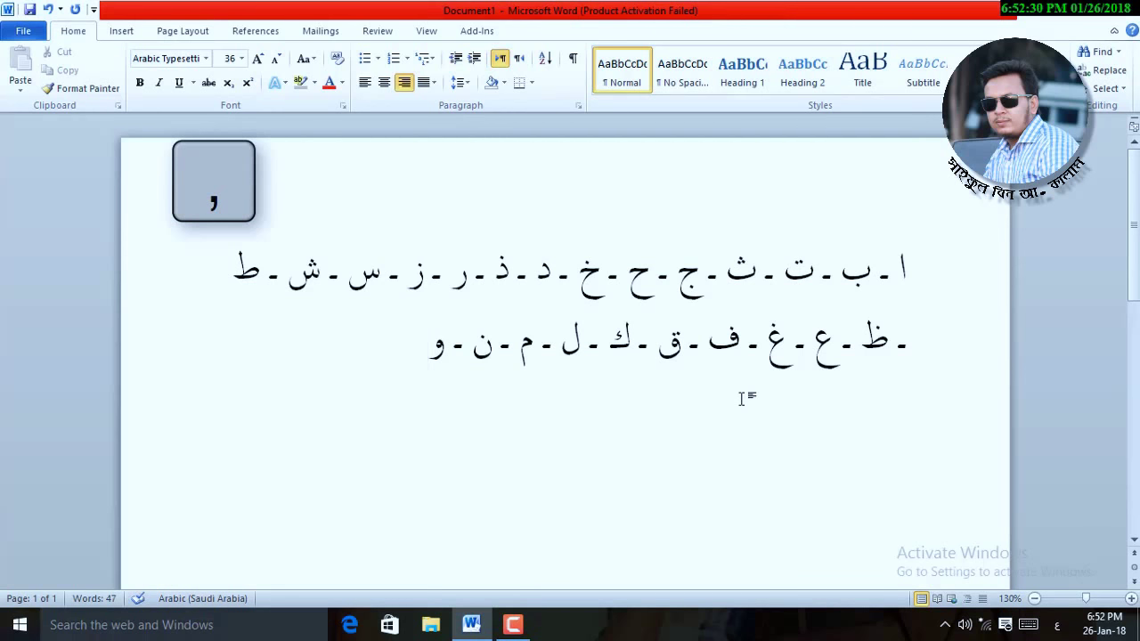
text(و)
key(BackSpace)
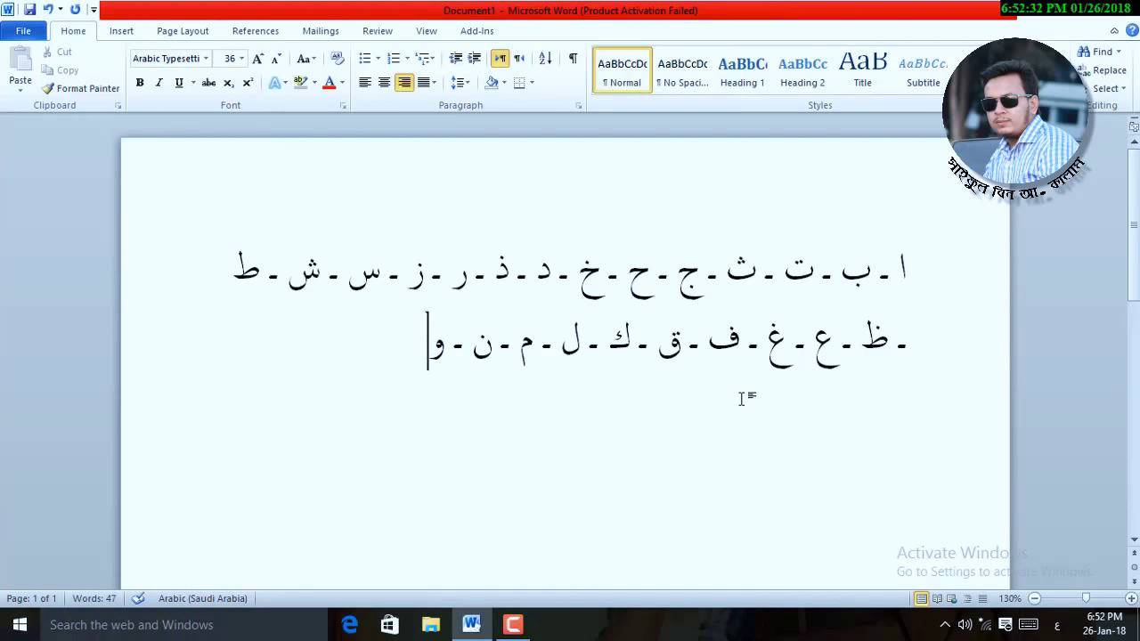
- Finish the second line after و with ء, لا and ي separated by dashes, erasing the other letters tried before ء
text(-)
text(ة)
key(BackSpace)
text(ه)
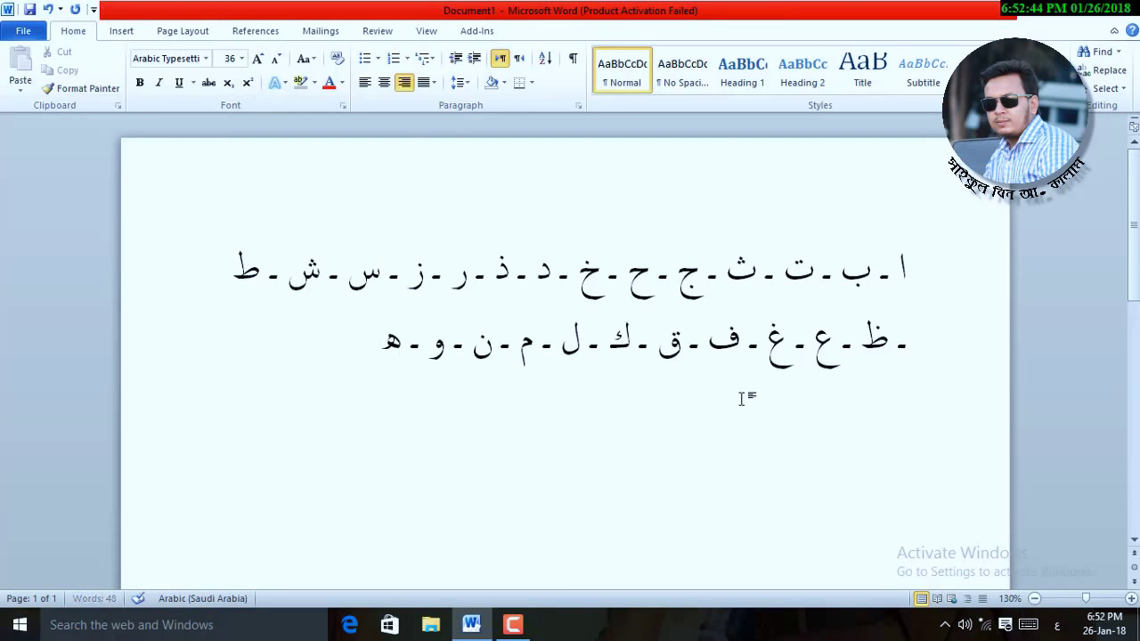
key(BackSpace)
key(x)
text(ـ)
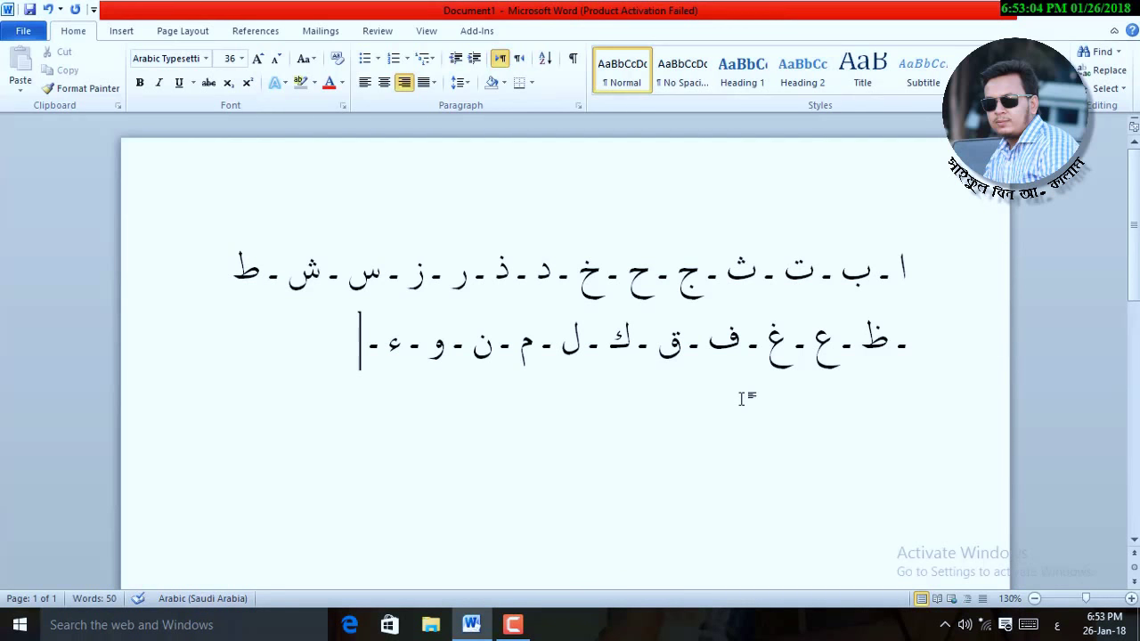
text(لا)
text(ـ ي)
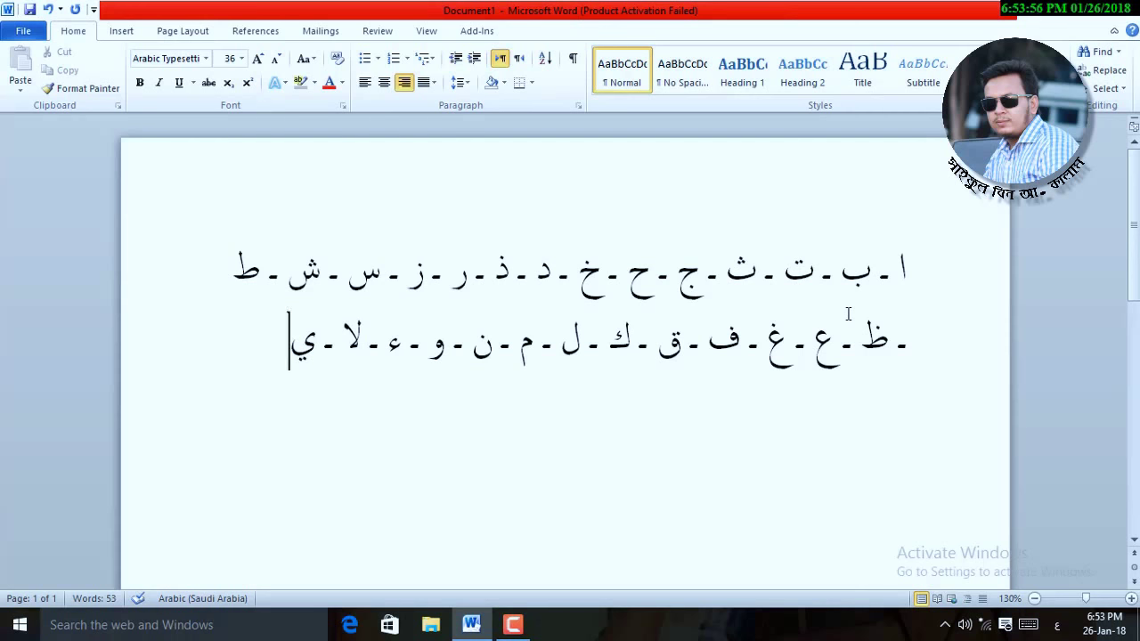
- Insert the missing letters ص and ض, separated by dashes, between ش and ط in the alphabet
click(289, 280)
text(-)
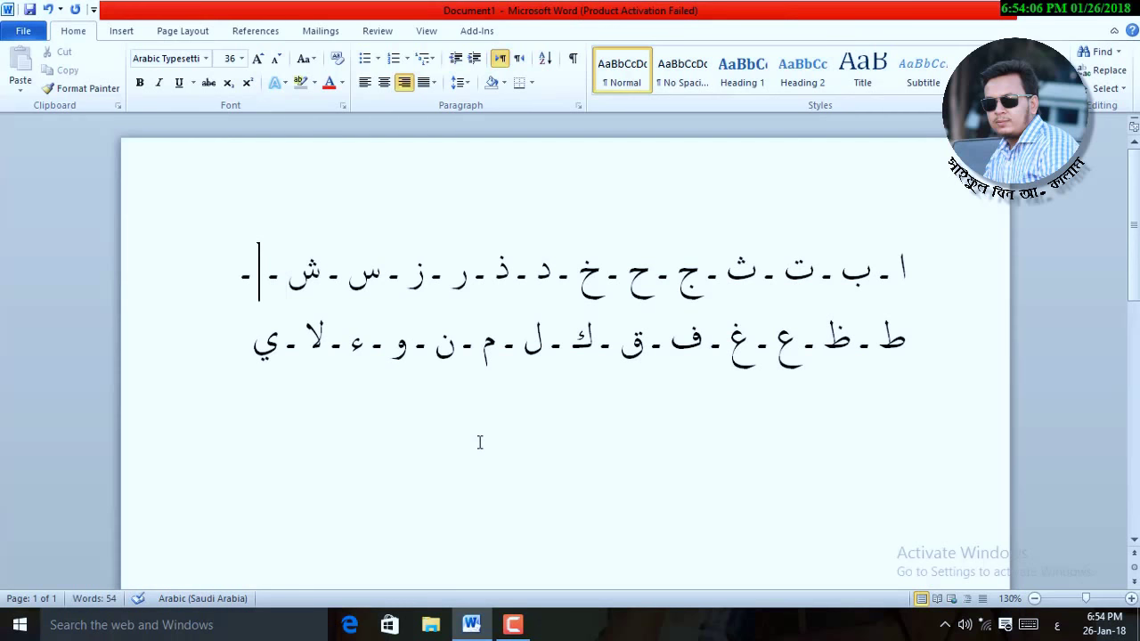
text(ص)
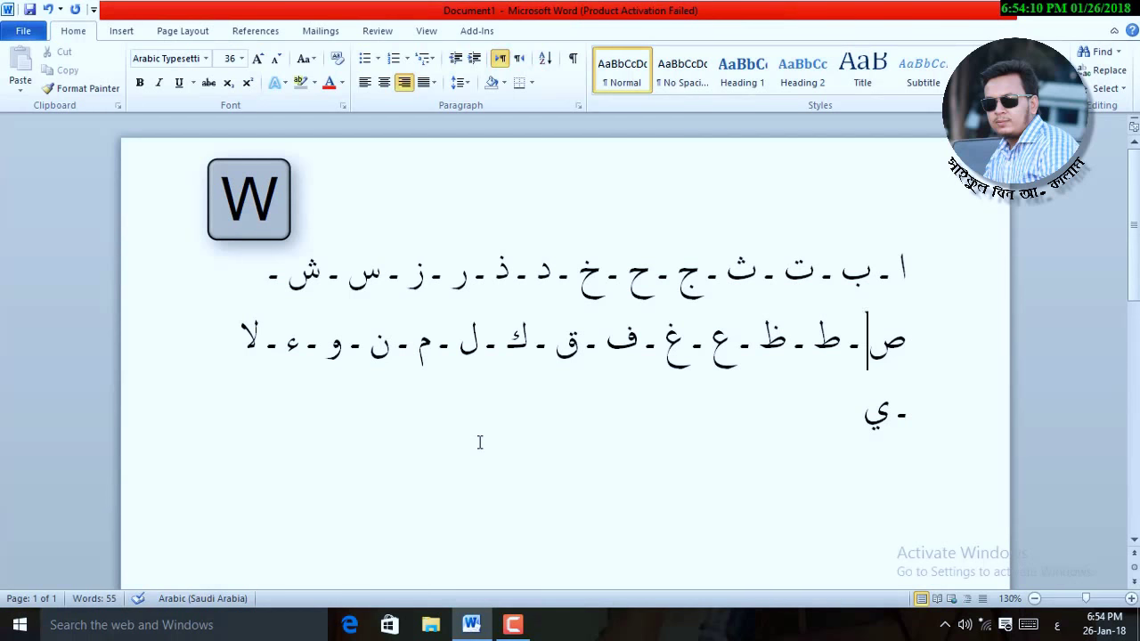
text( ـ)
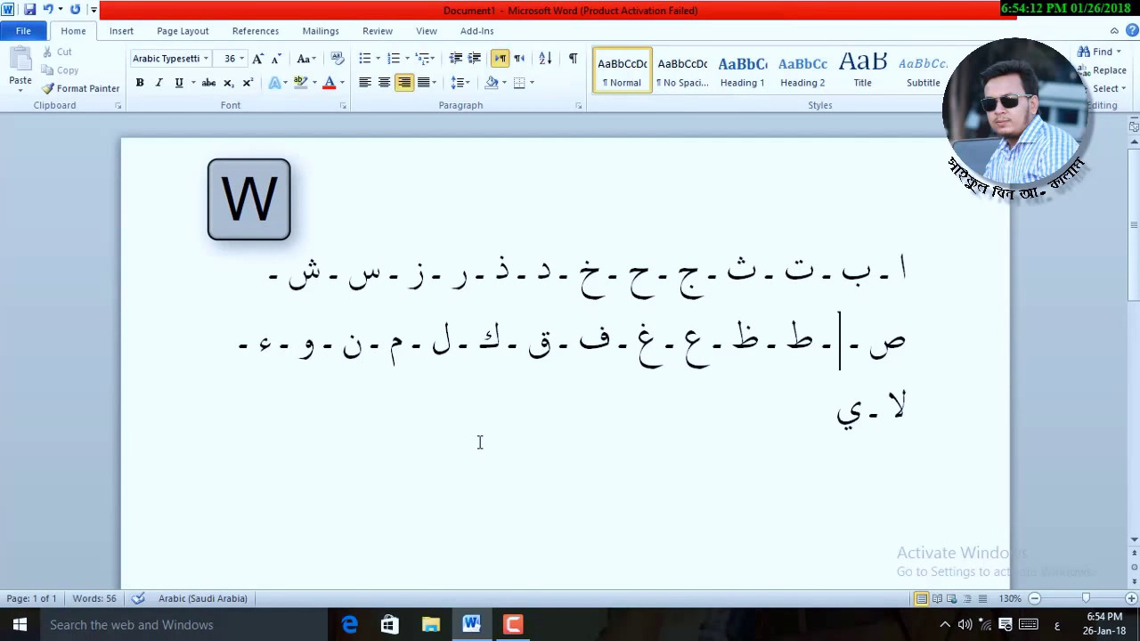
text(ض)
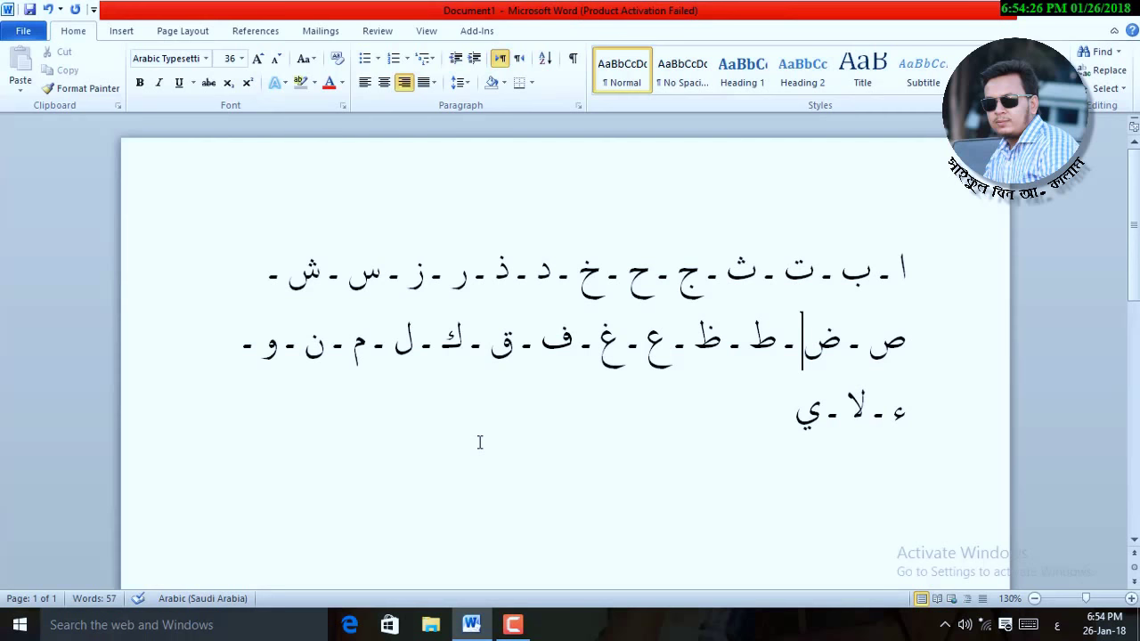
- Append ه, ة and ؤ after ي on the last line, separated by dashes and ending with a dash
click(791, 412)
text(ه)
key(BackSpace)
text(- ه)
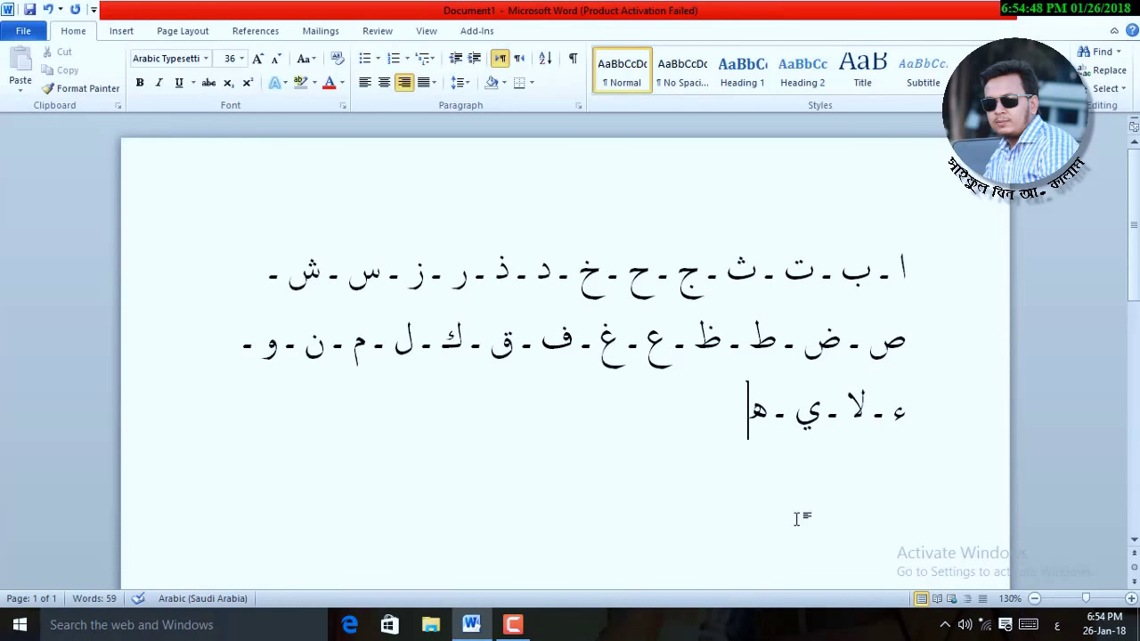
text( - ة)
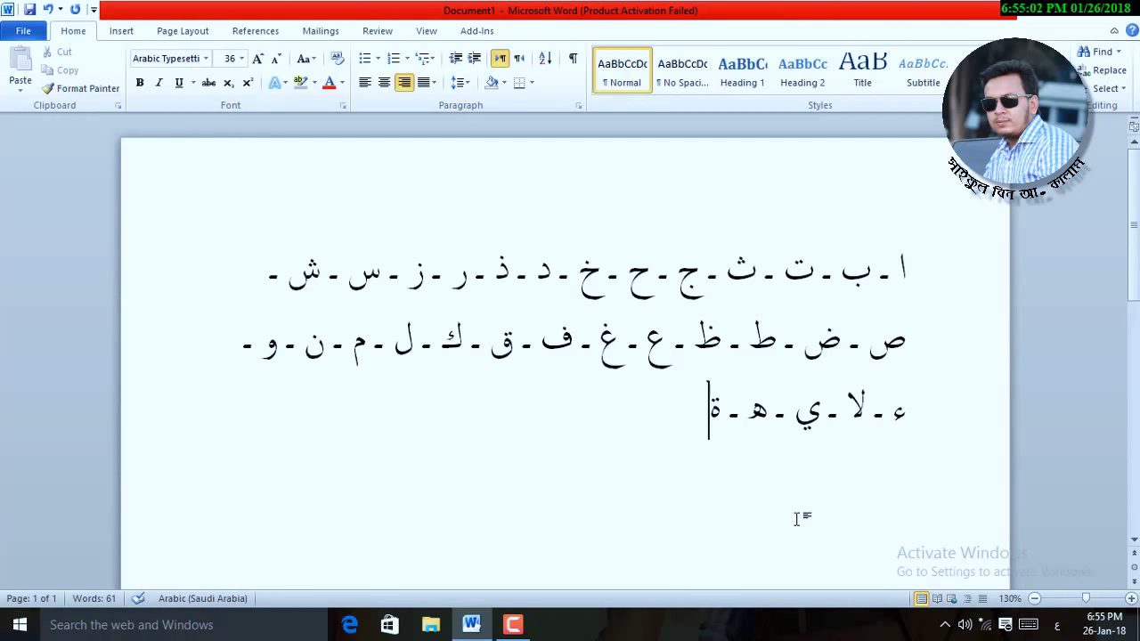
text(ـ )
text(ؤ)
text(-)
- Clear all the text from the document and enter ال in its place
key(ctrl+a)
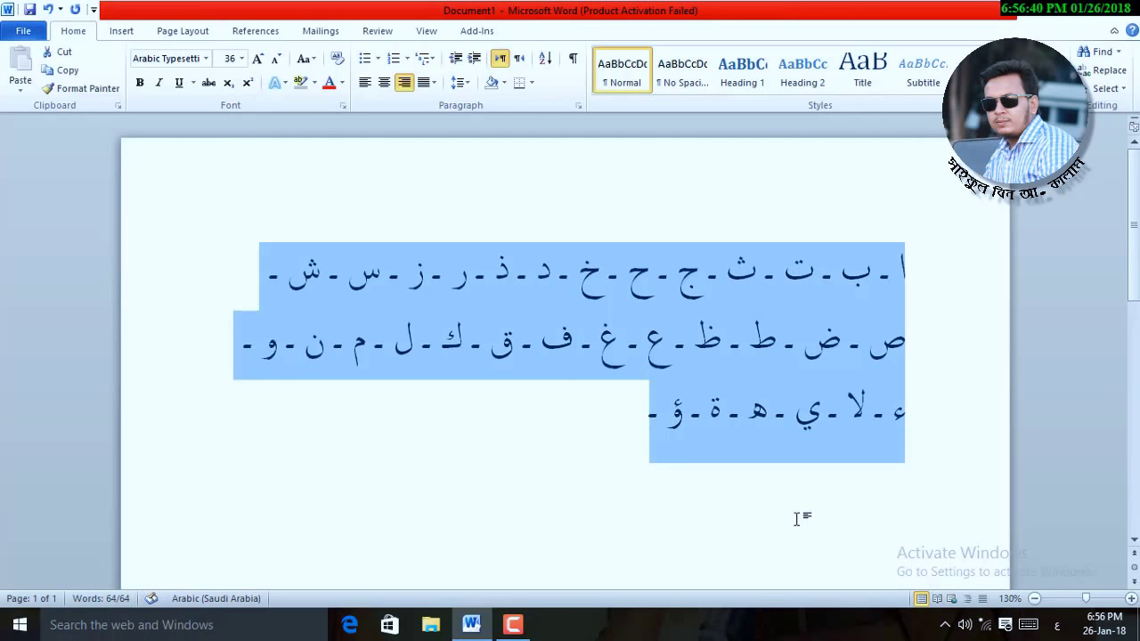
key(Delete)
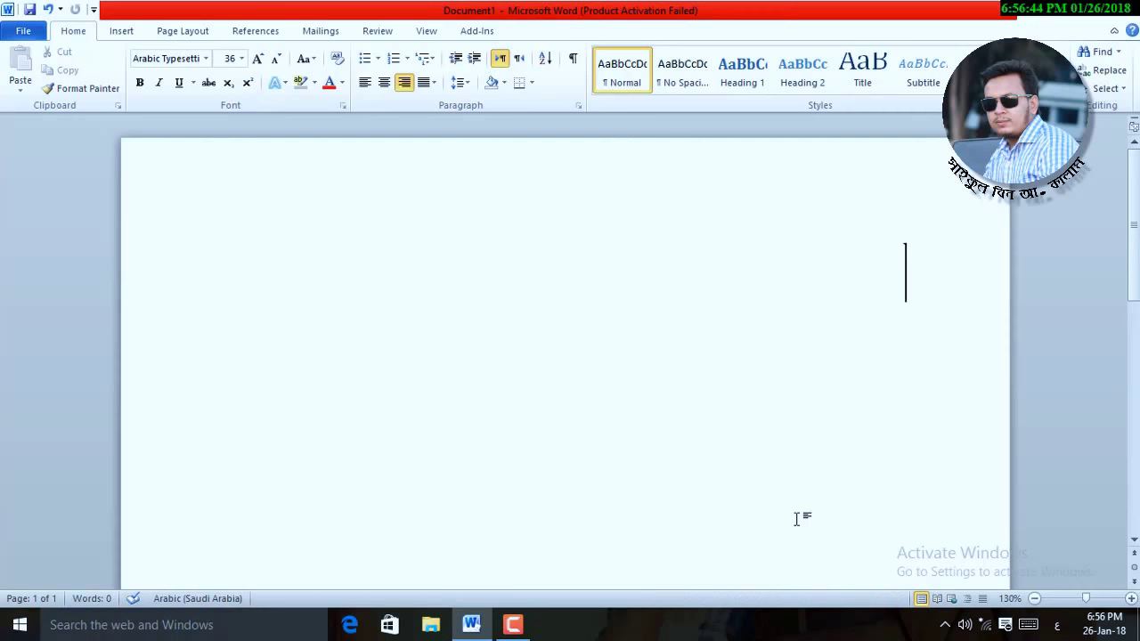
text(ال)
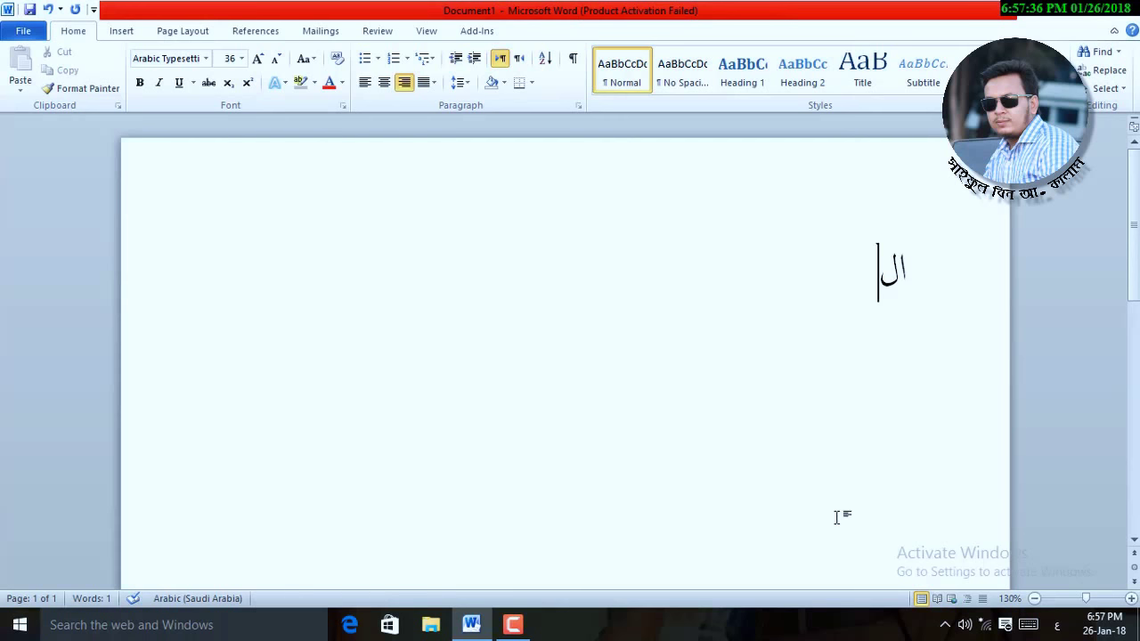
- Switch to the English (United States) keyboard and add a maddah over the ل by converting Unicode code 0653
click(1056, 626)
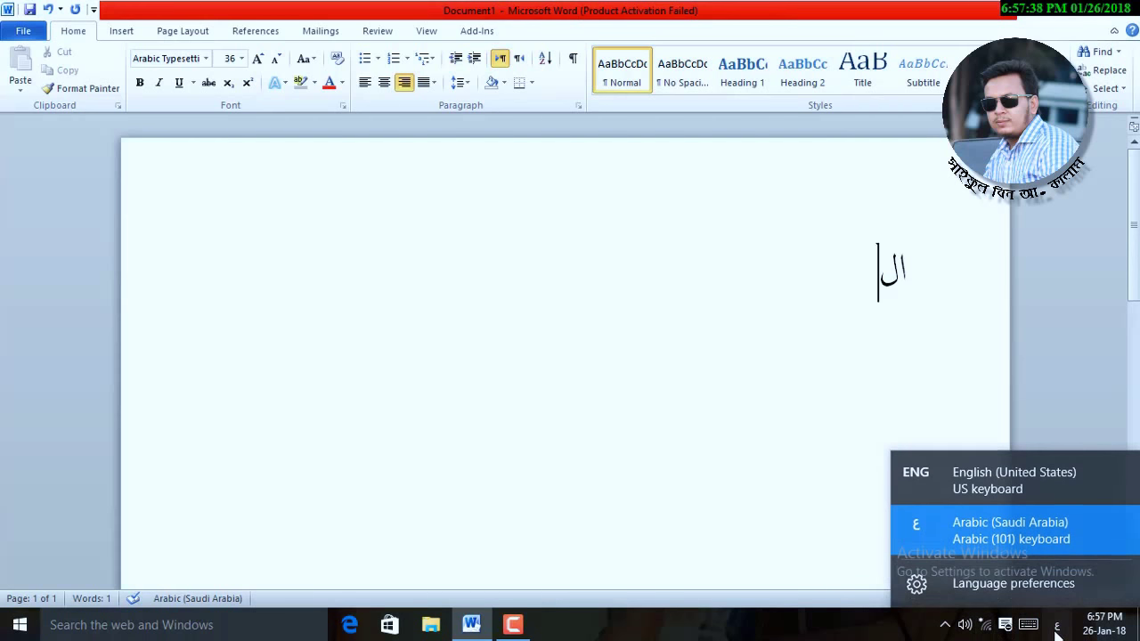
click(992, 476)
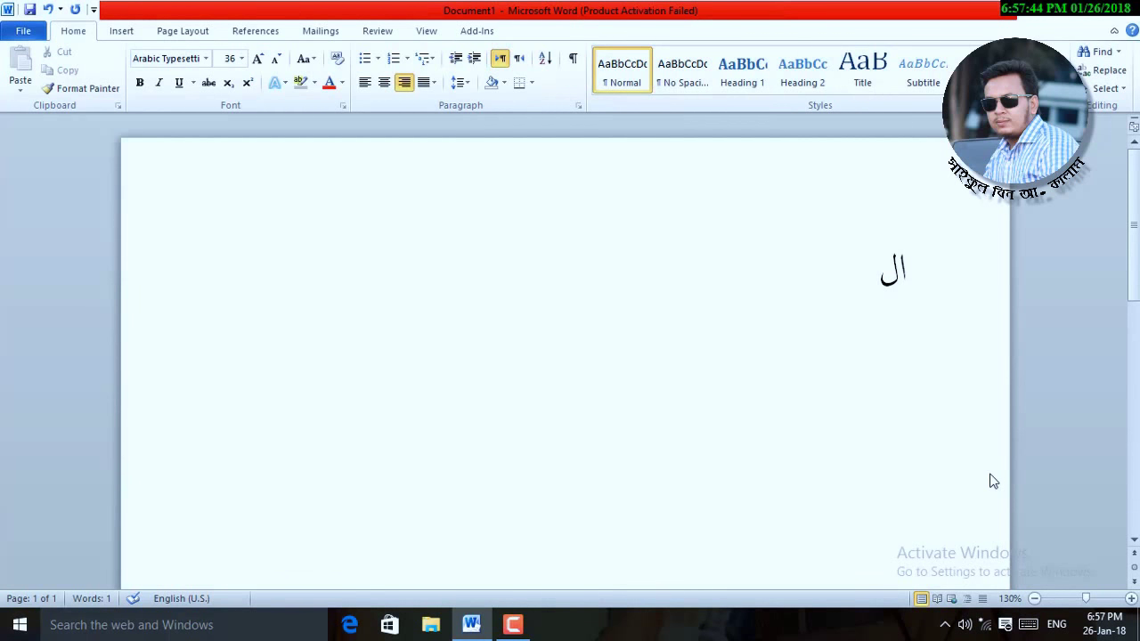
text(065)
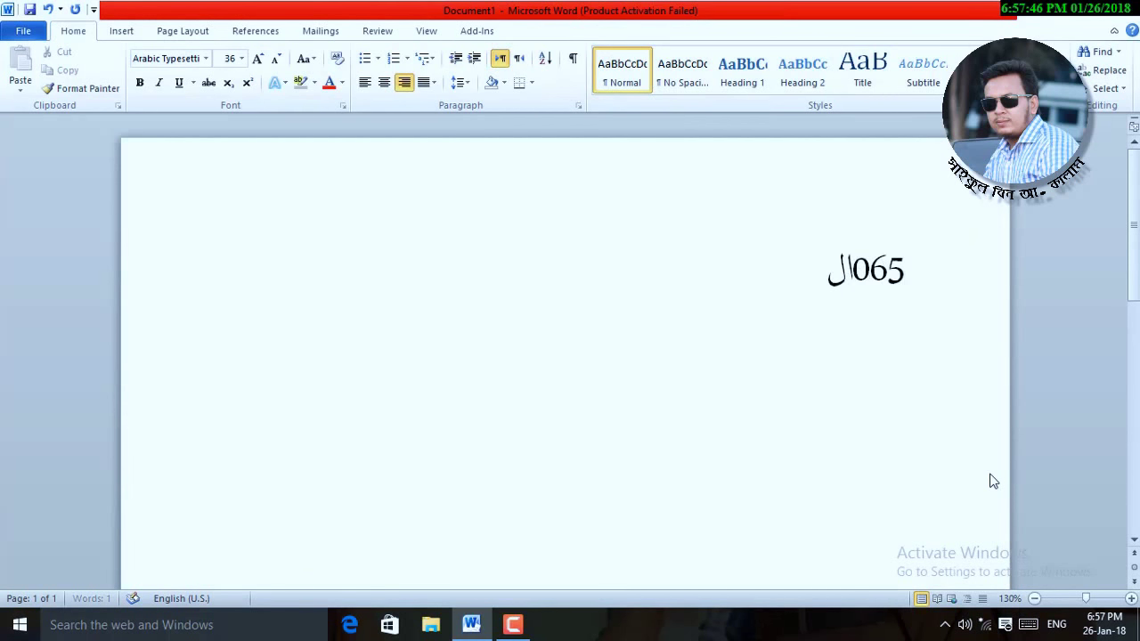
text(3)
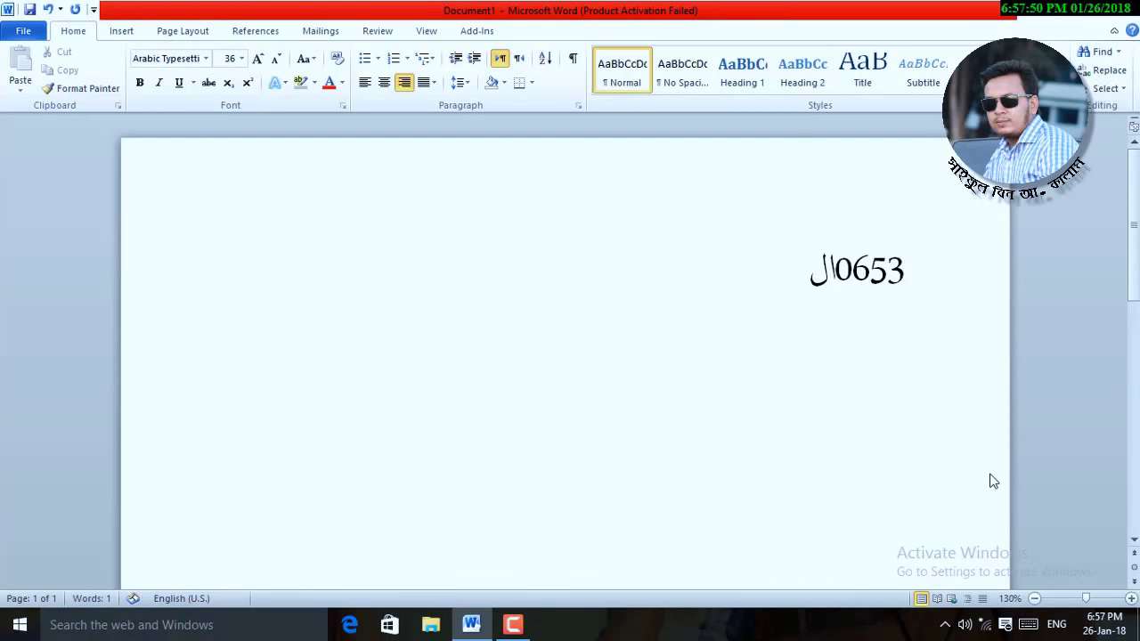
key(alt+x)
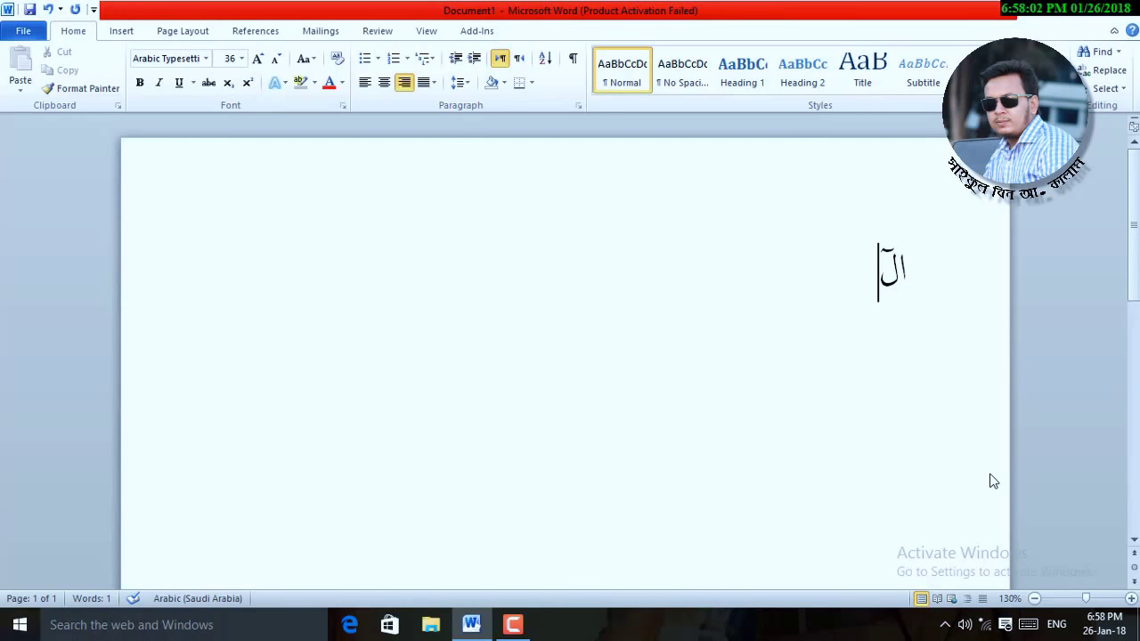
- Switch back to the Arabic (Saudi Arabia) keyboard and add م with a shadda after the ل
key(Home)
click(1057, 623)
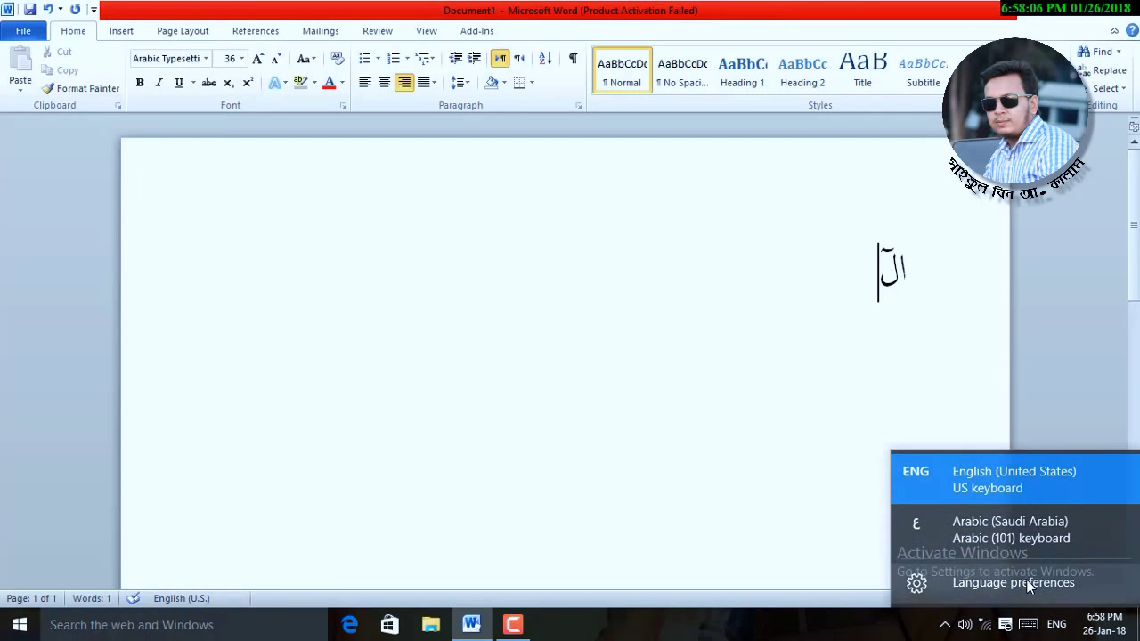
click(991, 535)
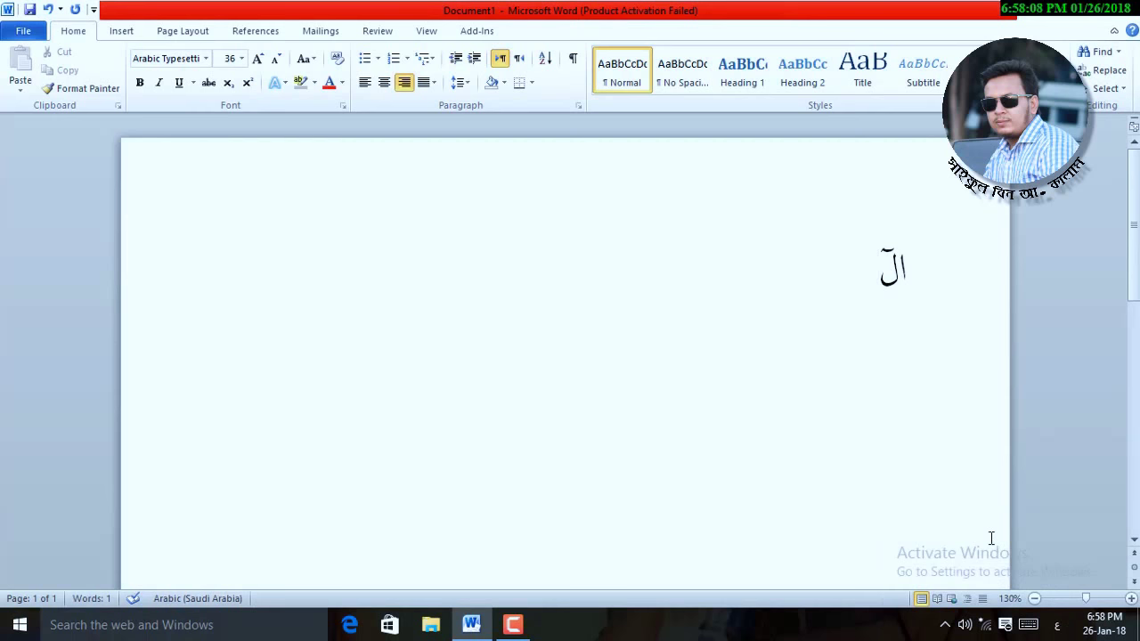
text(م)
text(ّٓ)
- Switch to the English (United States) keyboard and convert Unicode code 0653 to place a maddah over the م
click(1060, 626)
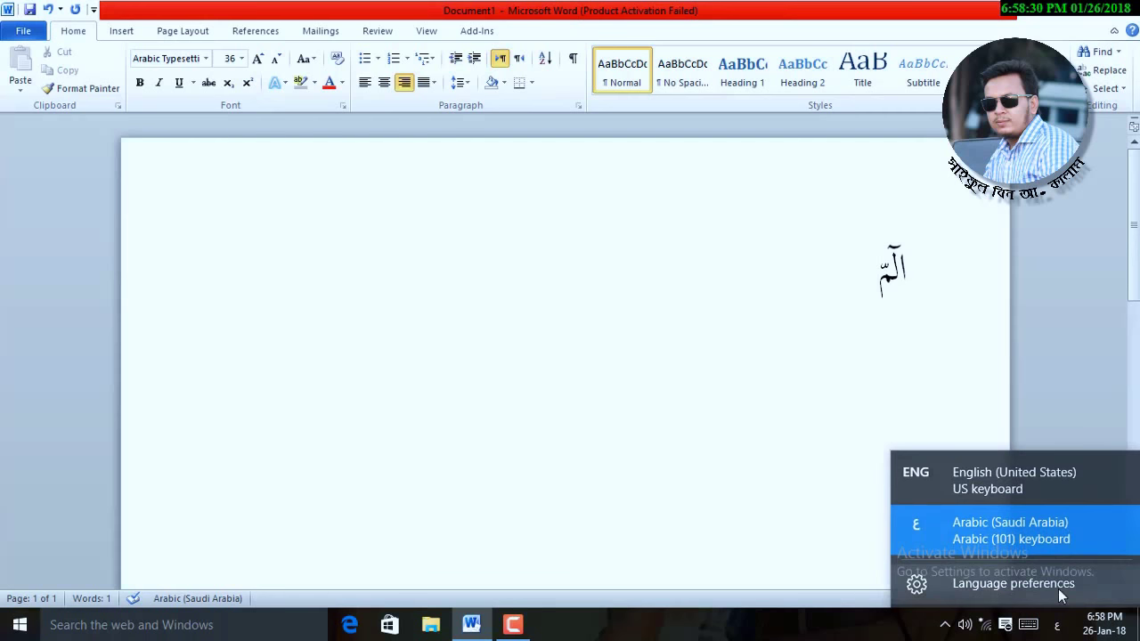
click(1025, 490)
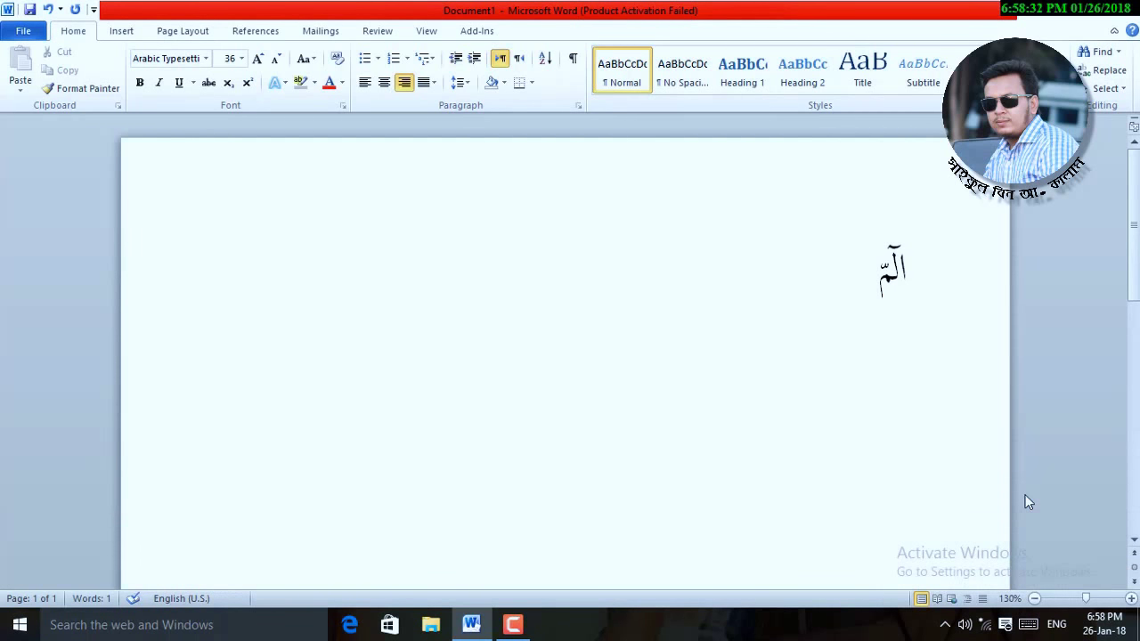
text(0653)
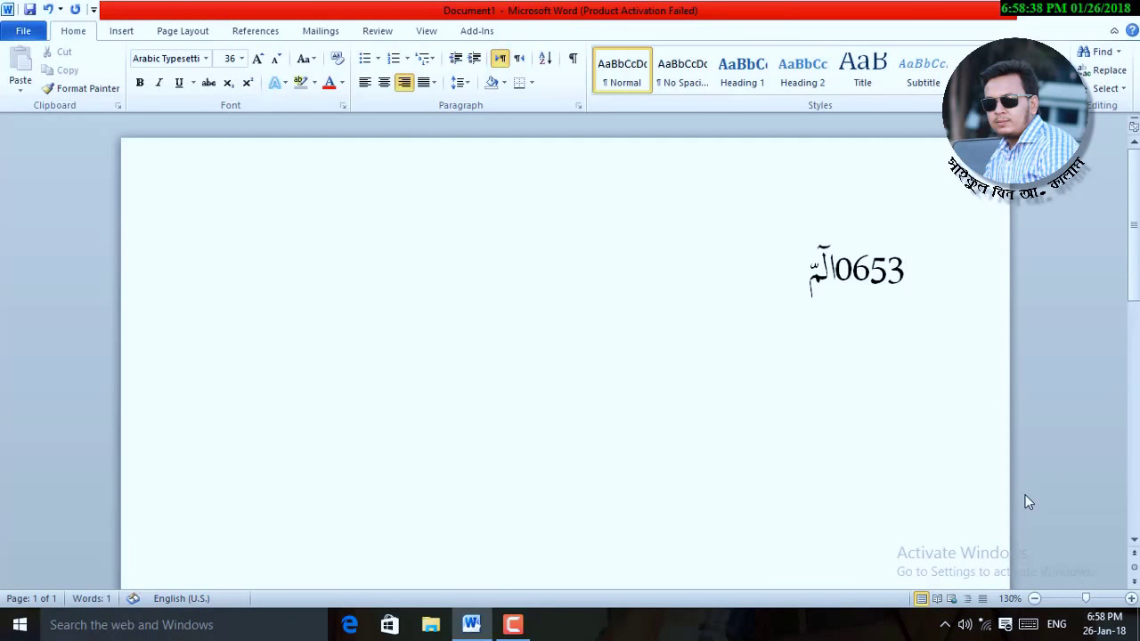
key(alt+x)
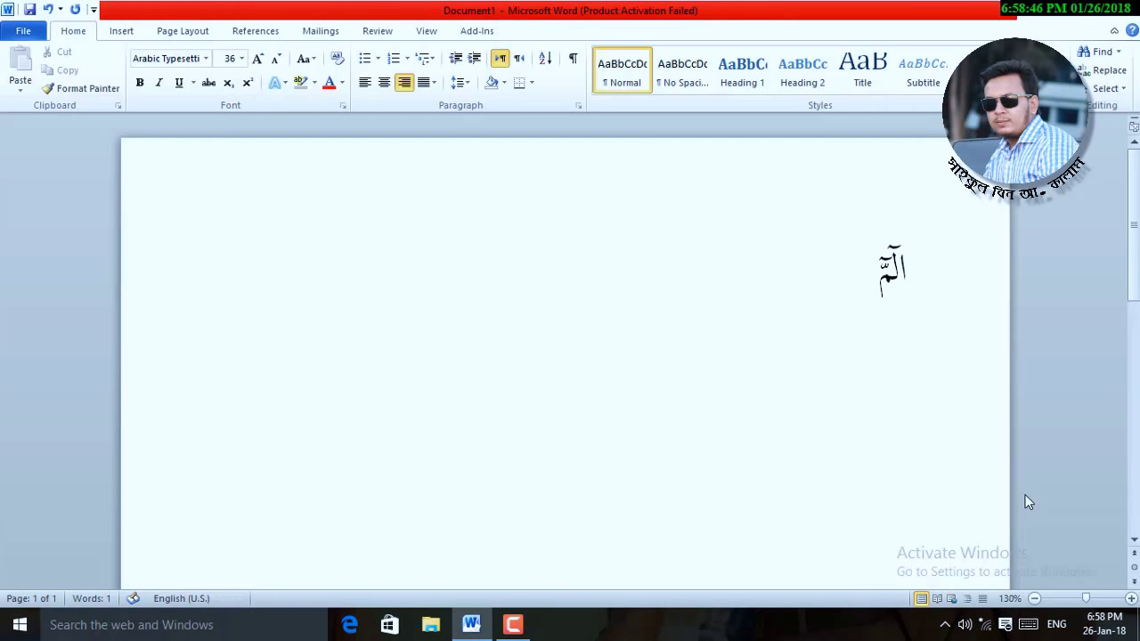
- Return to the Arabic (Saudi Arabia) keyboard and add a dash and the letter ذ after the first word
click(1057, 626)
click(1023, 533)
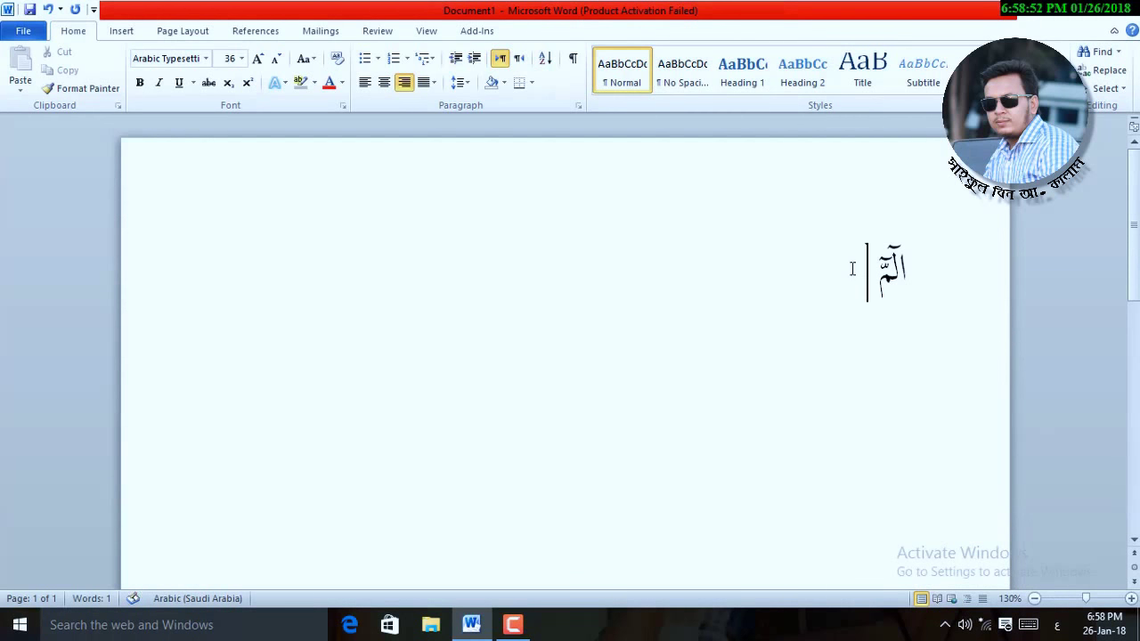
text(ـ)
text(ذ)
- Switch to the English (United States) keyboard and add a superscript alef over ذ by converting Unicode code 0670
click(1060, 626)
click(991, 484)
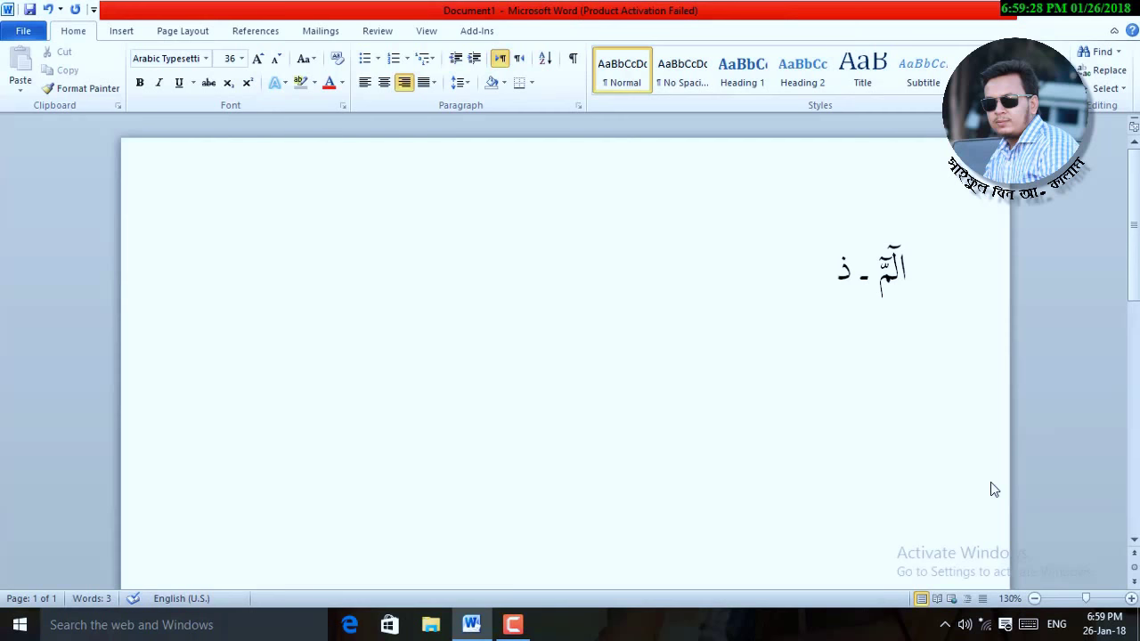
text(06)
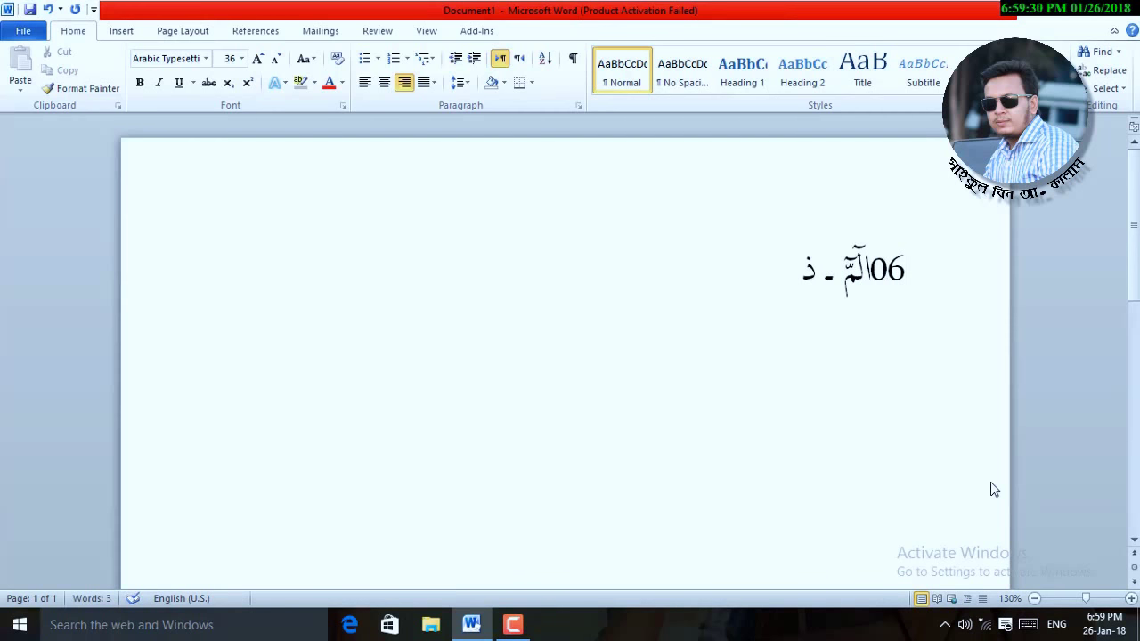
text(70)
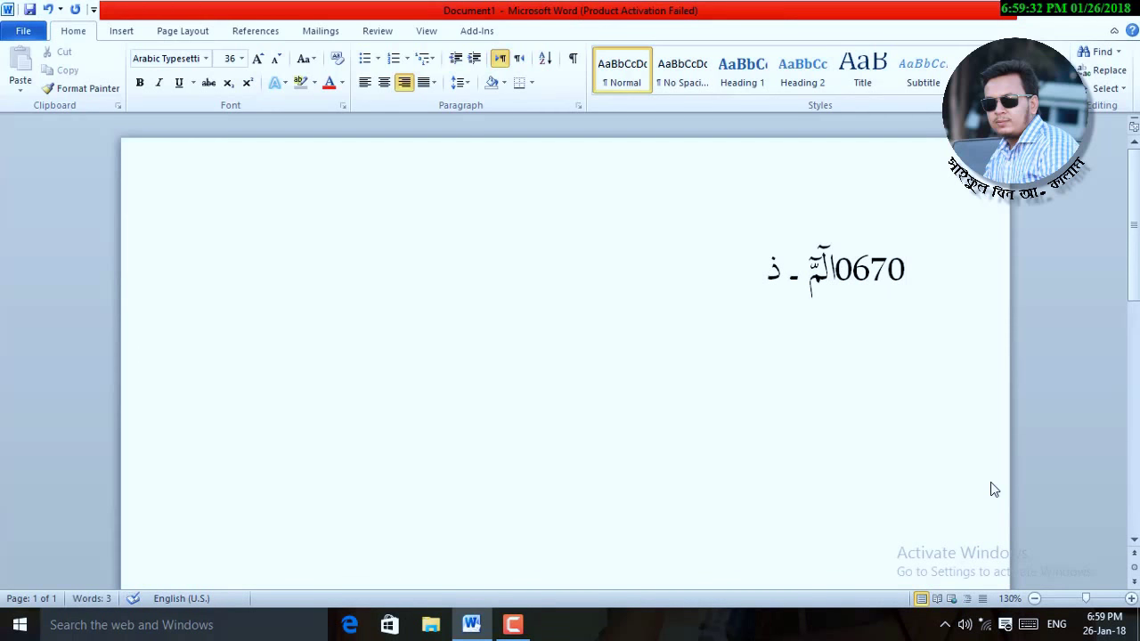
key(alt+x)
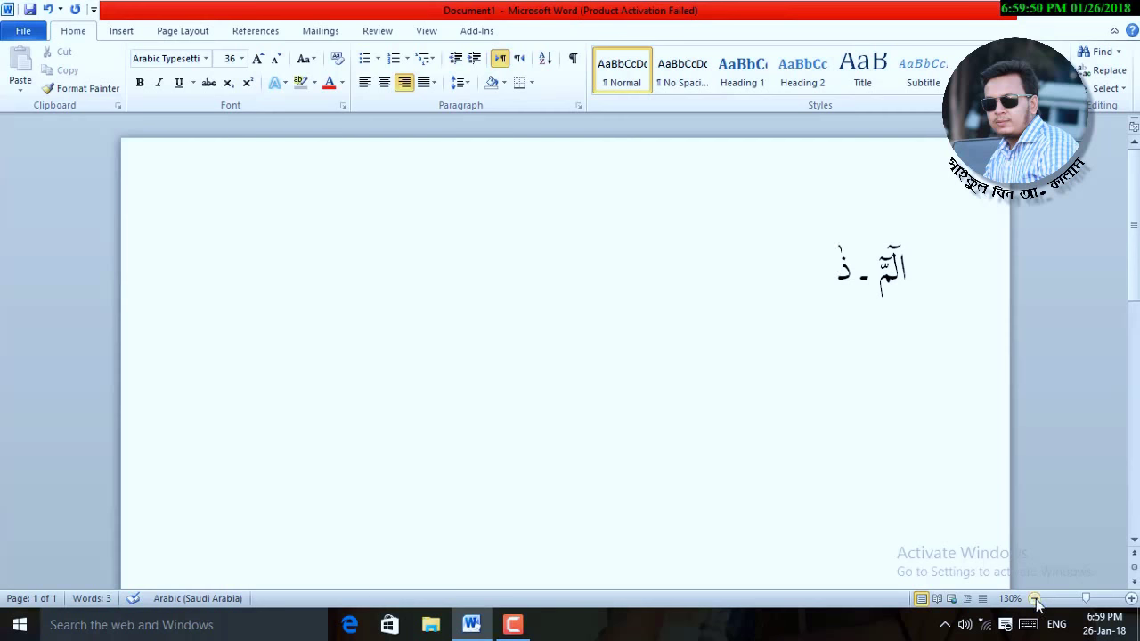
- Switch to the Arabic (Saudi Arabia) keyboard and complete the word ذٰلِكَ with لِ and كَ, erasing any wrong letter
click(1055, 626)
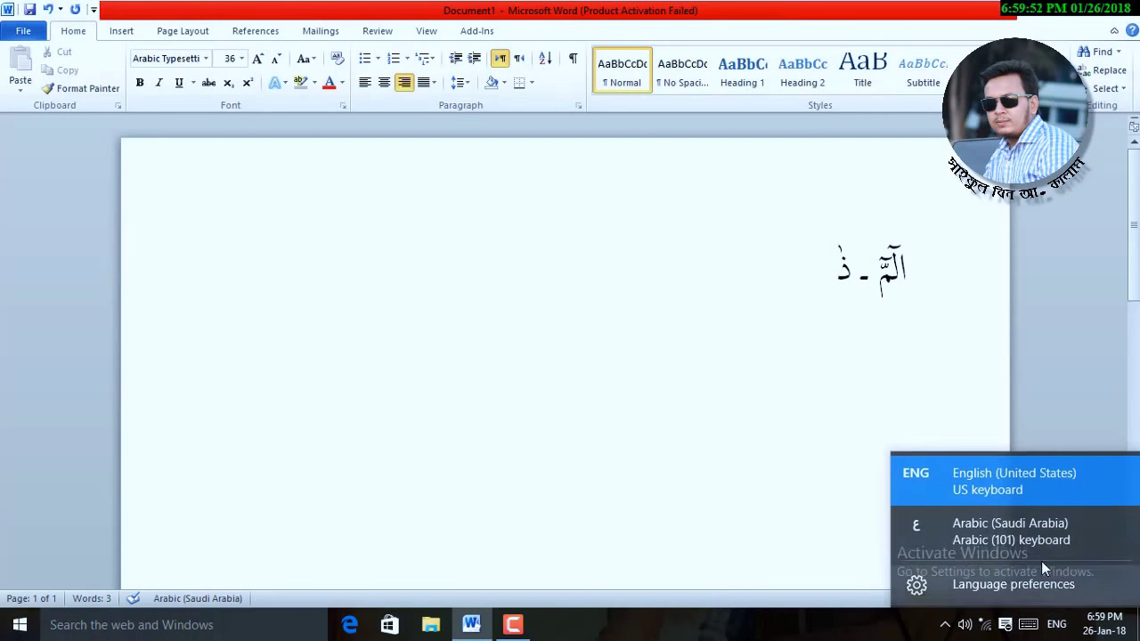
click(1036, 545)
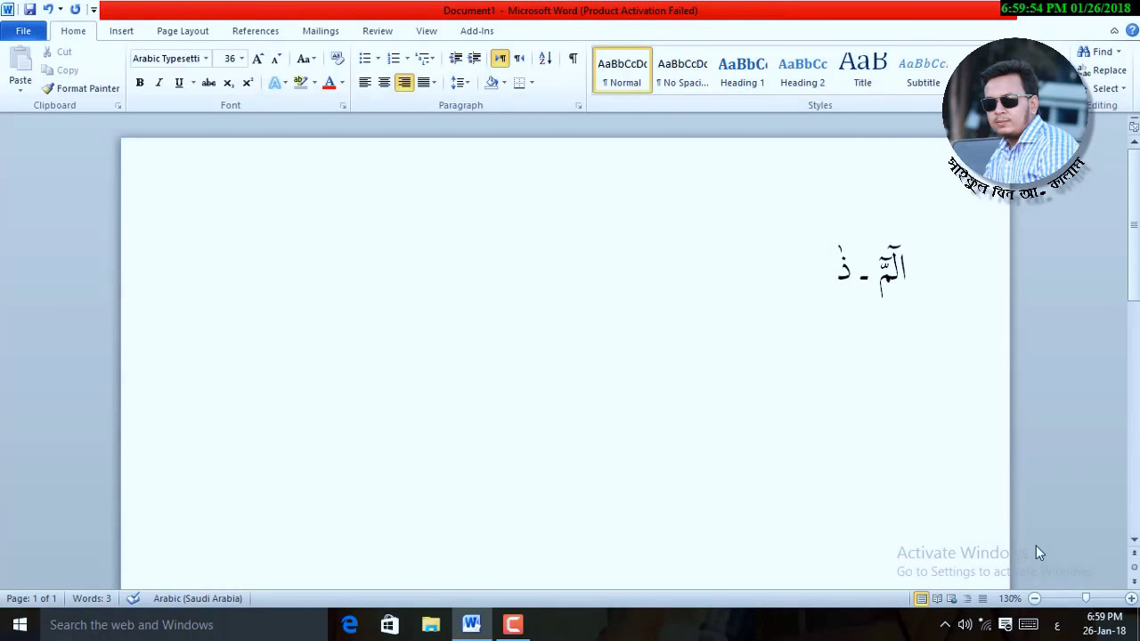
text(م)
key(BackSpace)
text(لِ)
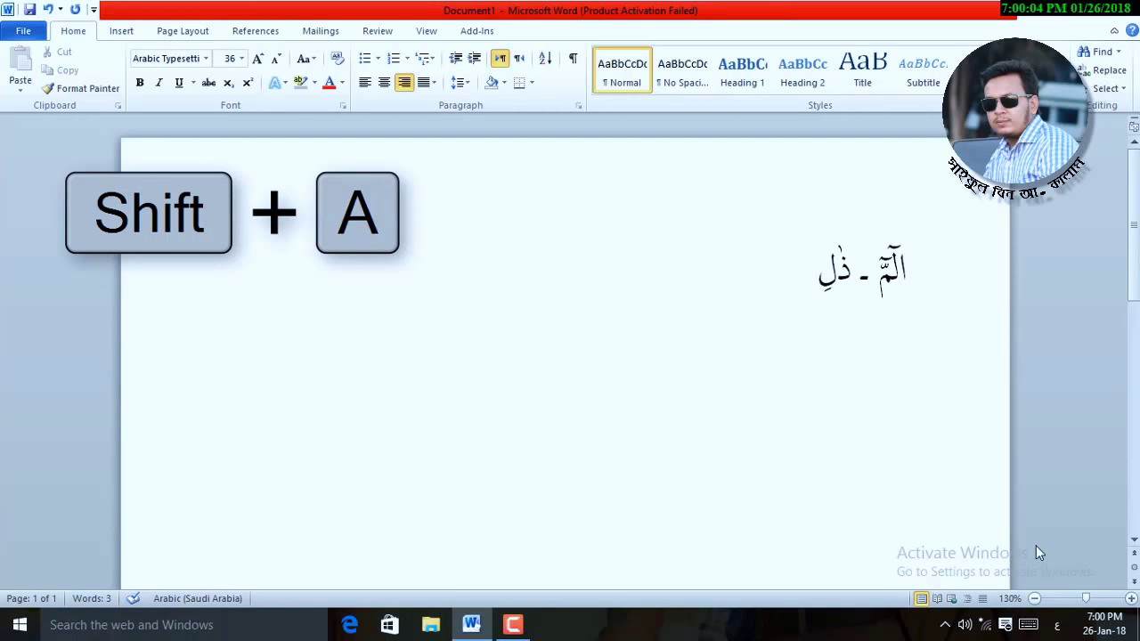
text(ك)
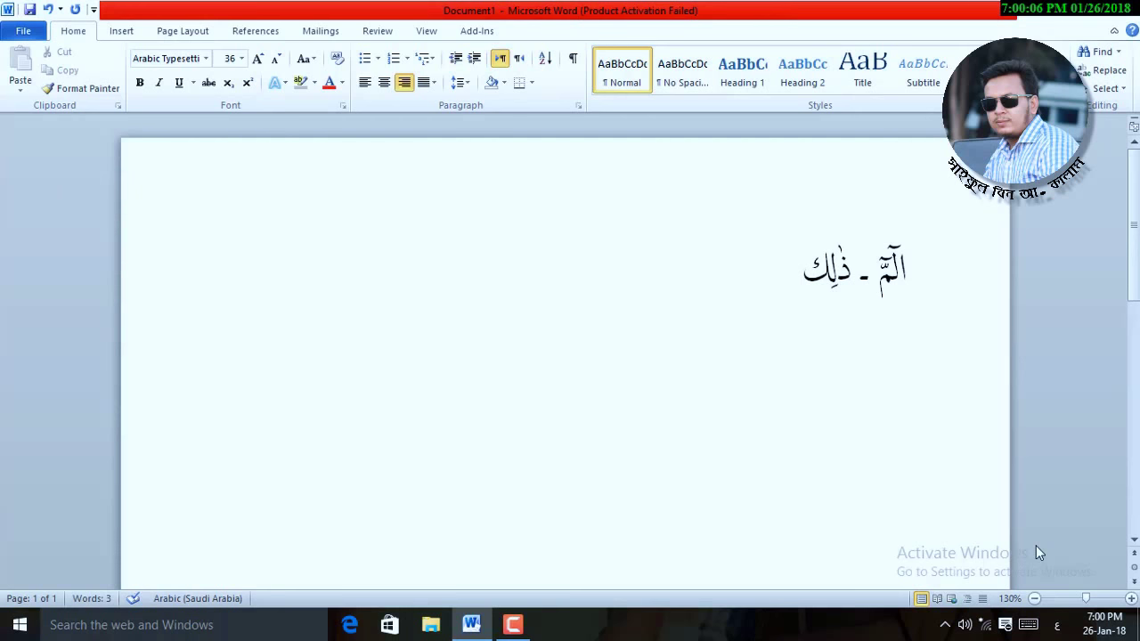
text(َ)
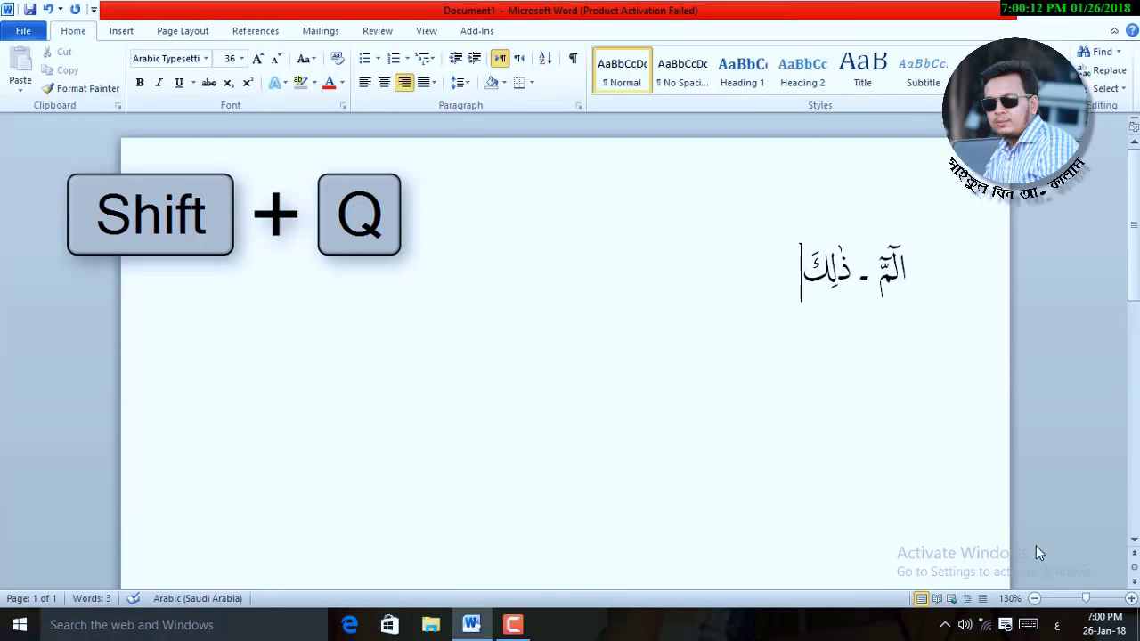
- Begin the next word after ذٰلِكَ with الْكِت, including the sukun on ل and the kasra under ك
text(ا)
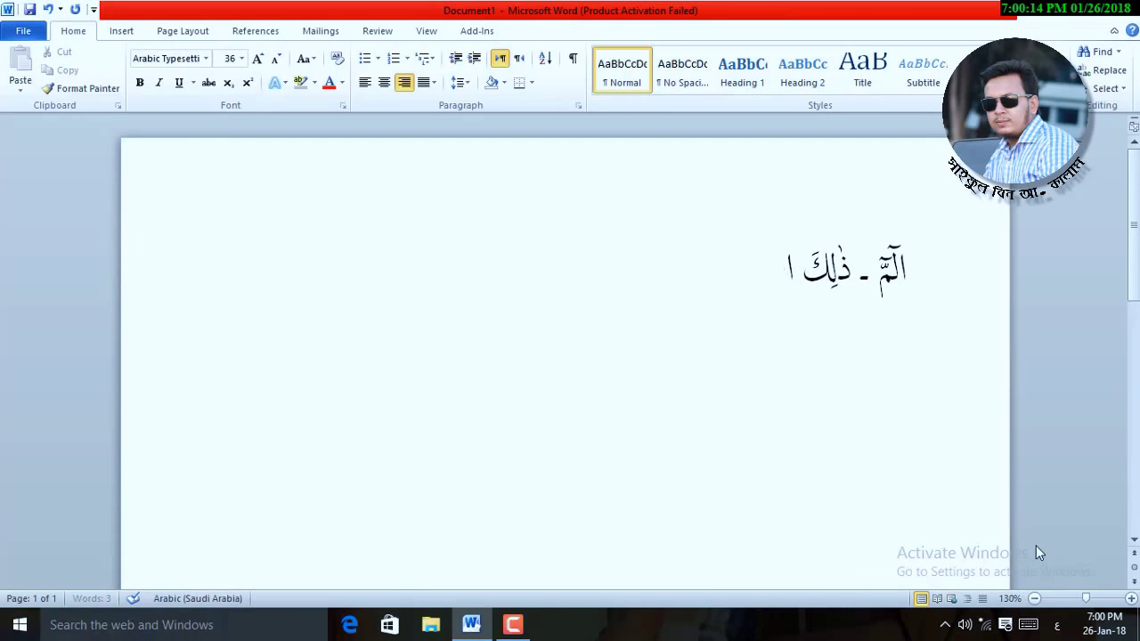
text(لْ)
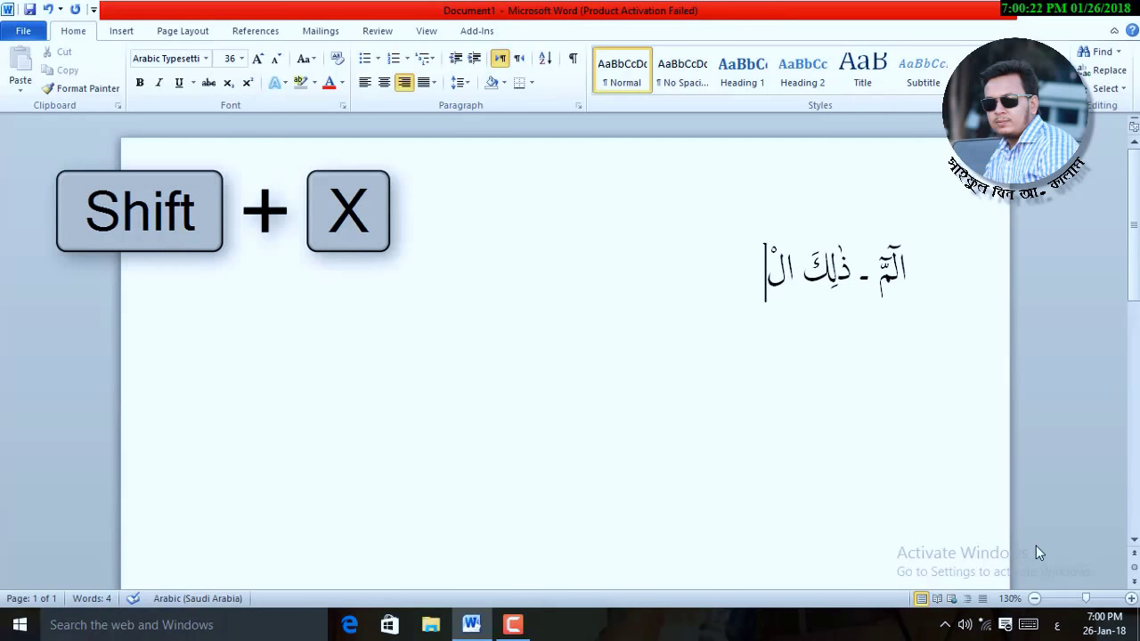
text(كِ)
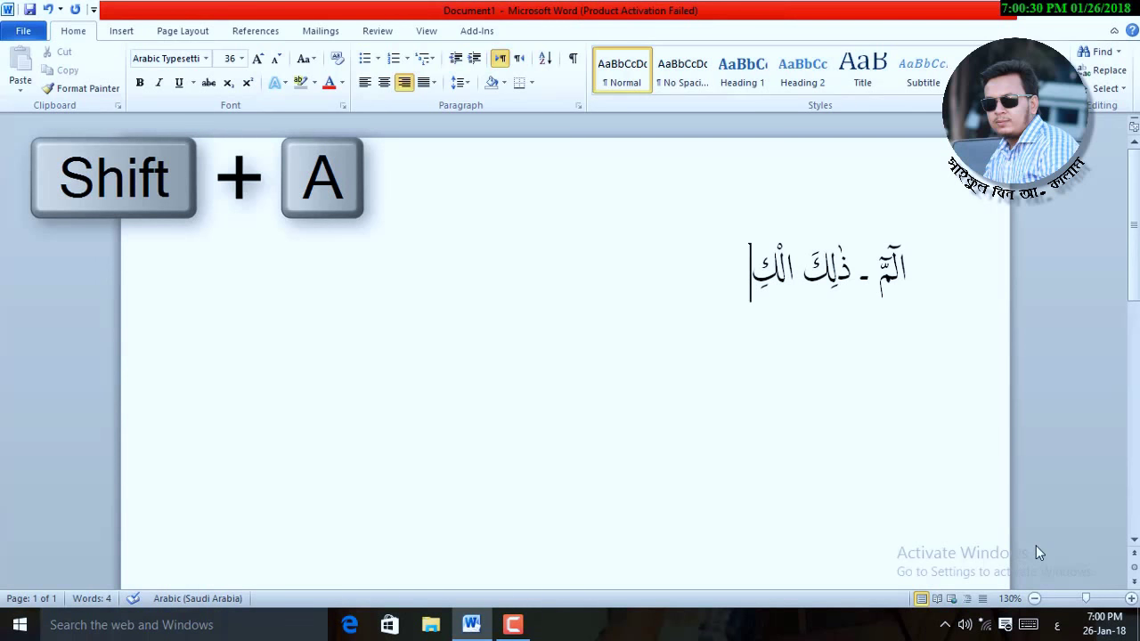
text(ت)
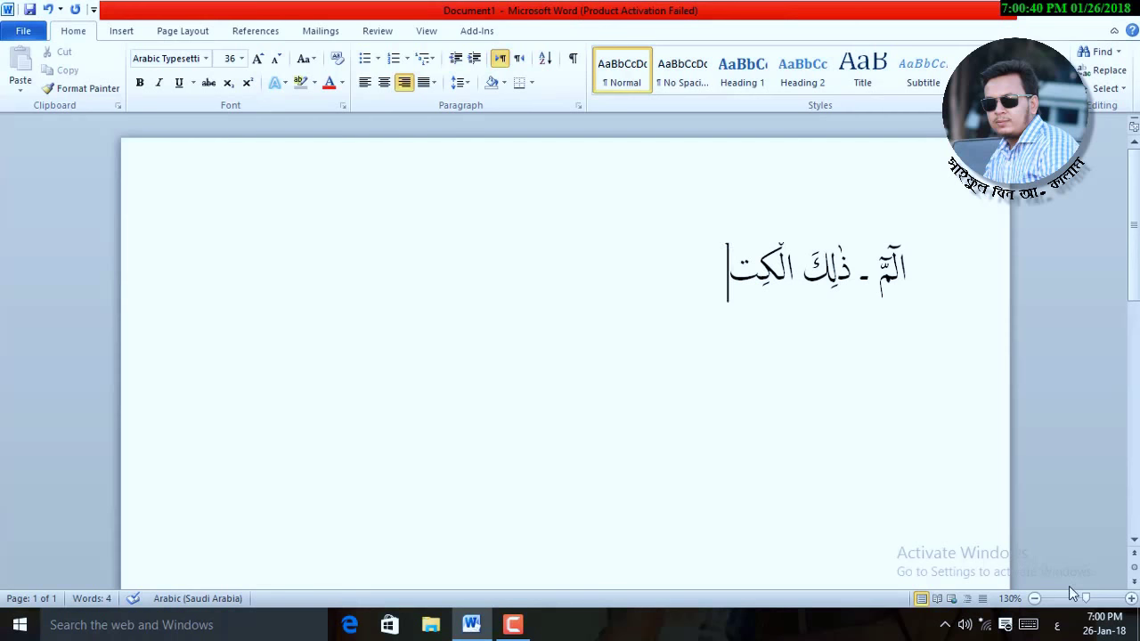
- Switch to the English (United States) keyboard and add a superscript alef over the ت by converting Unicode code 0670
click(1060, 627)
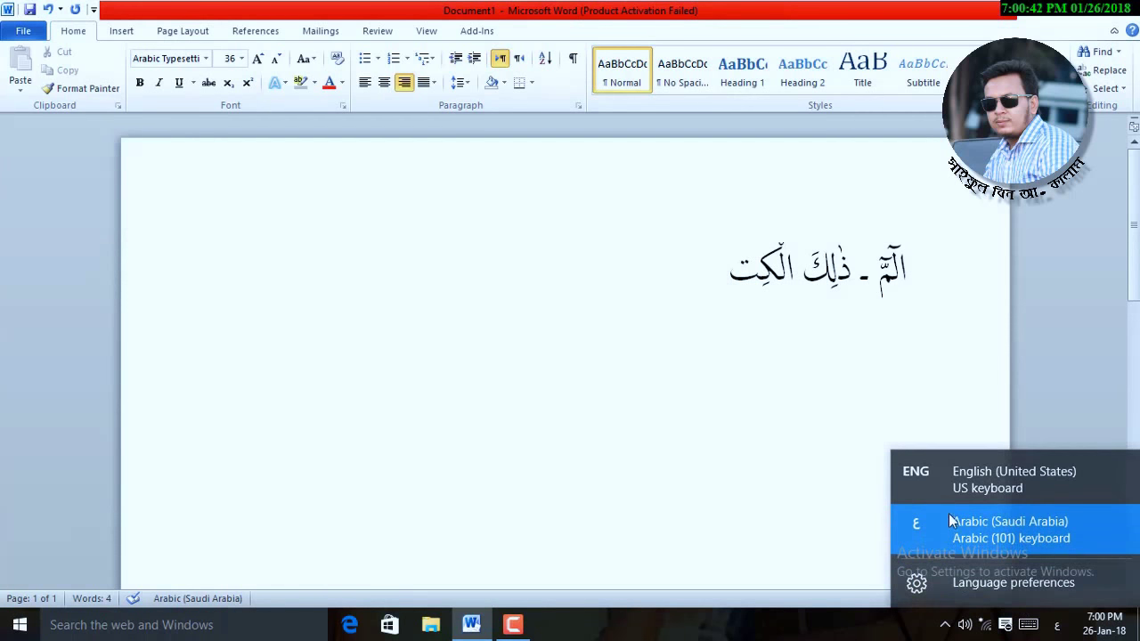
click(952, 488)
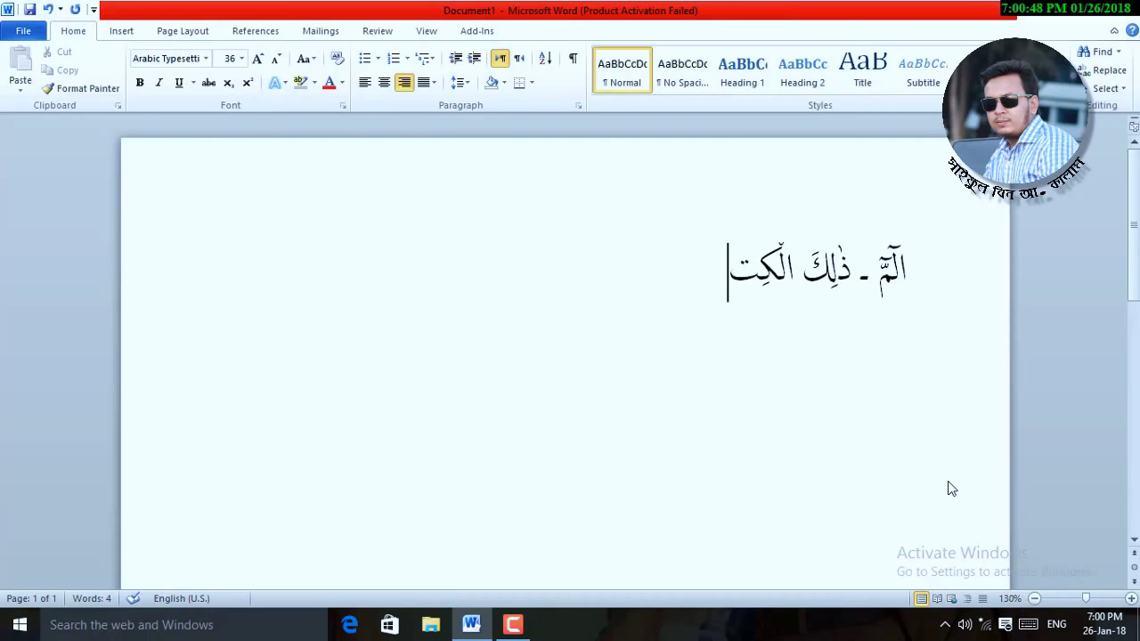
text(0670)
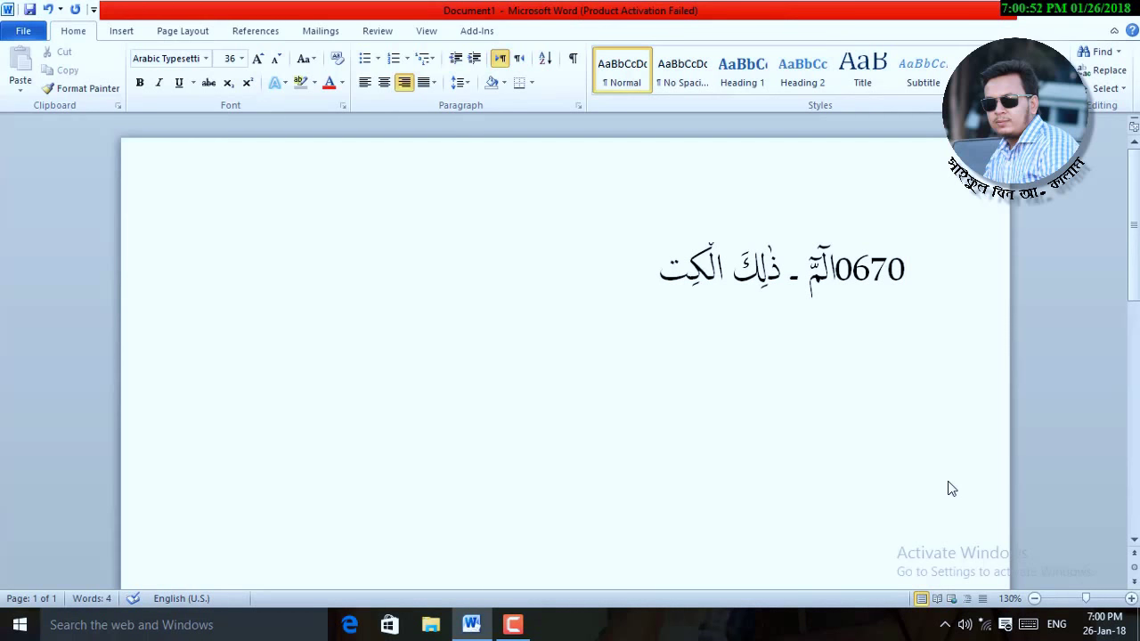
key(alt+x)
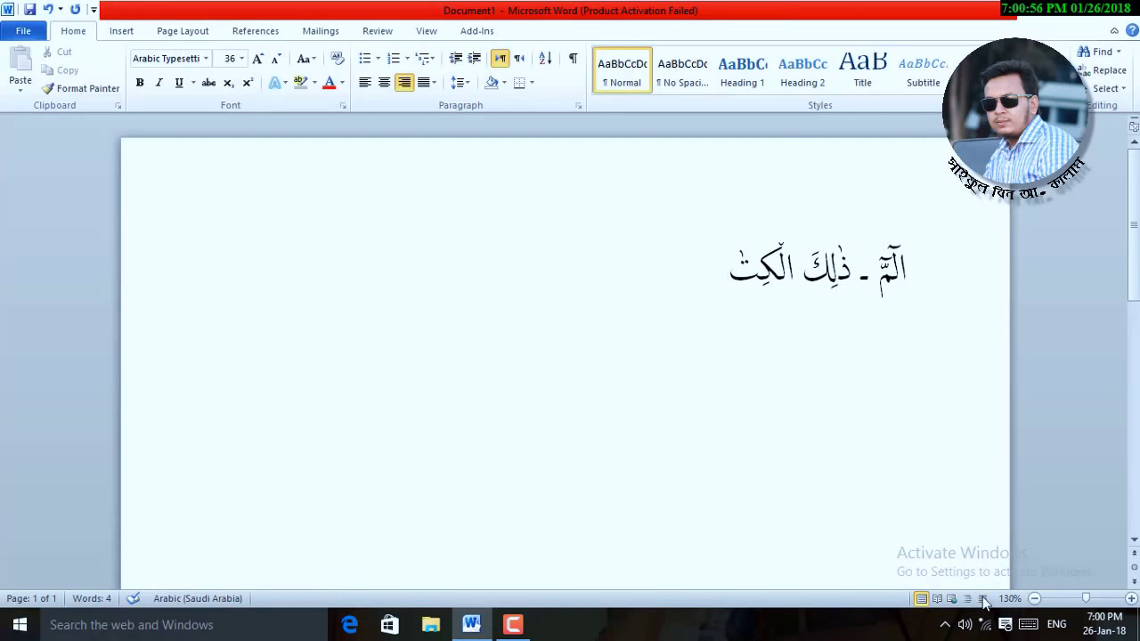
- Return to the Arabic (Saudi Arabia) keyboard and complete the word الْكِتٰبُ with بُ
click(1056, 625)
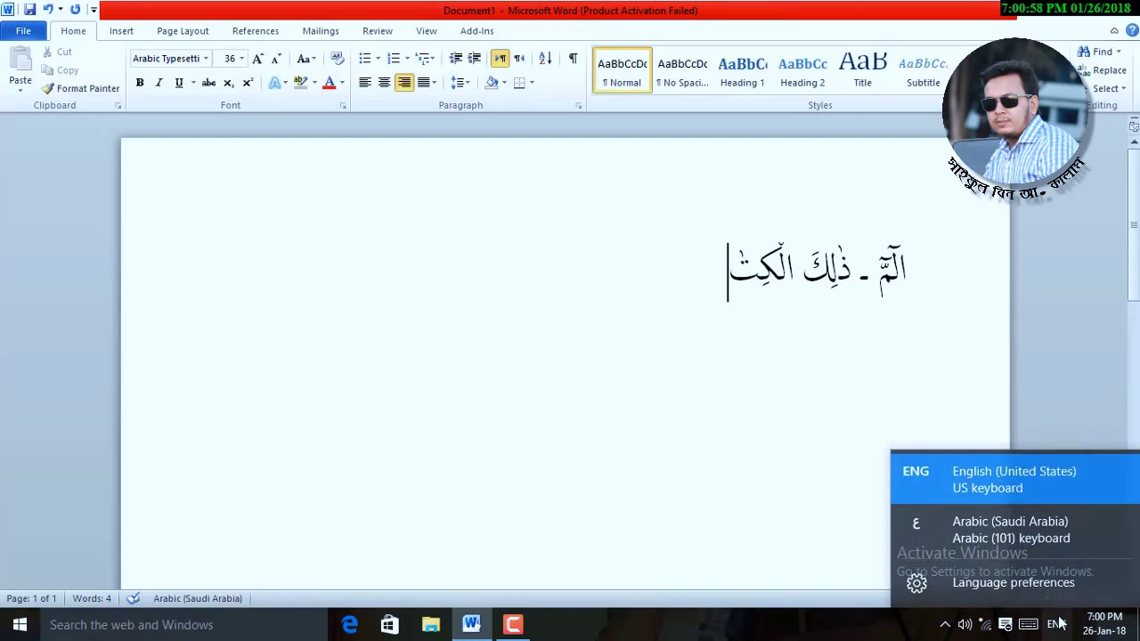
click(971, 534)
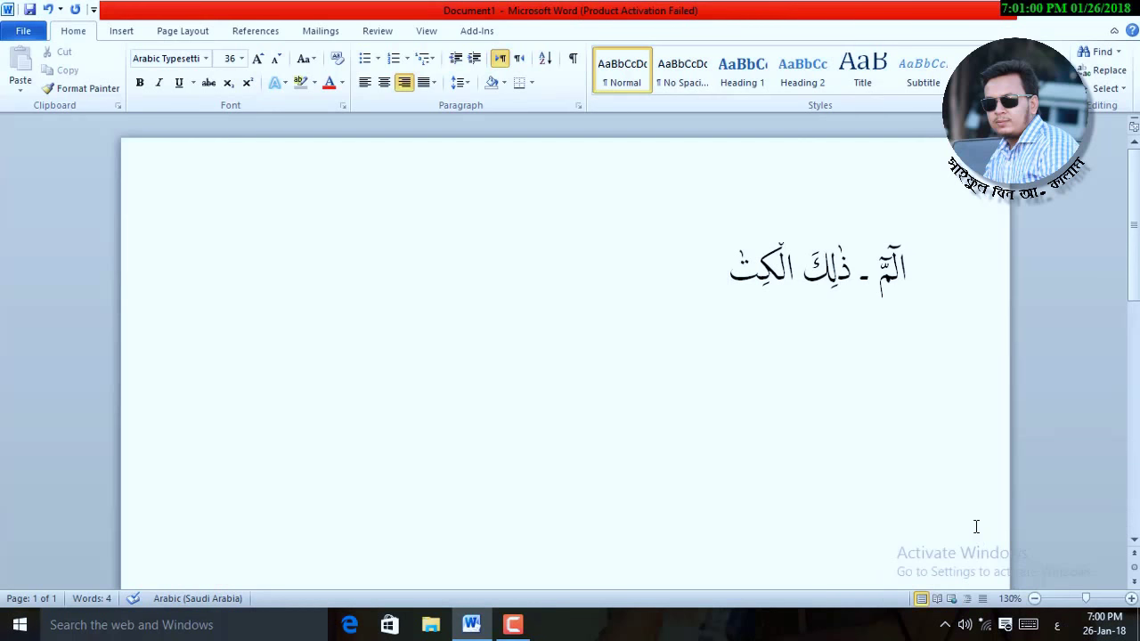
text(ب)
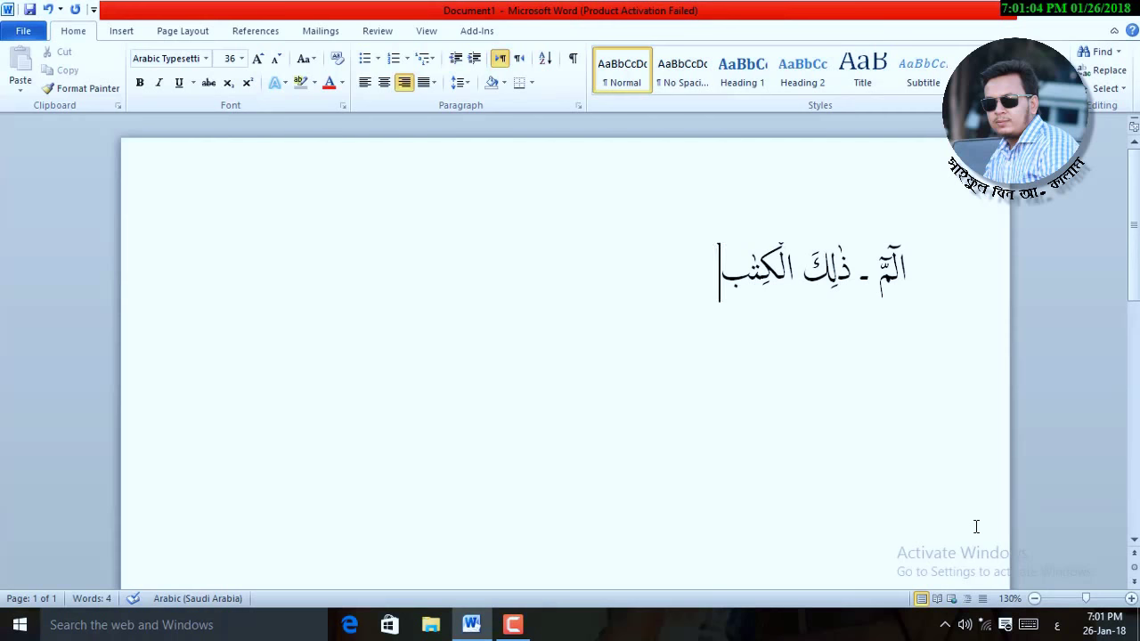
text(ُ)
key(ctrl+s)
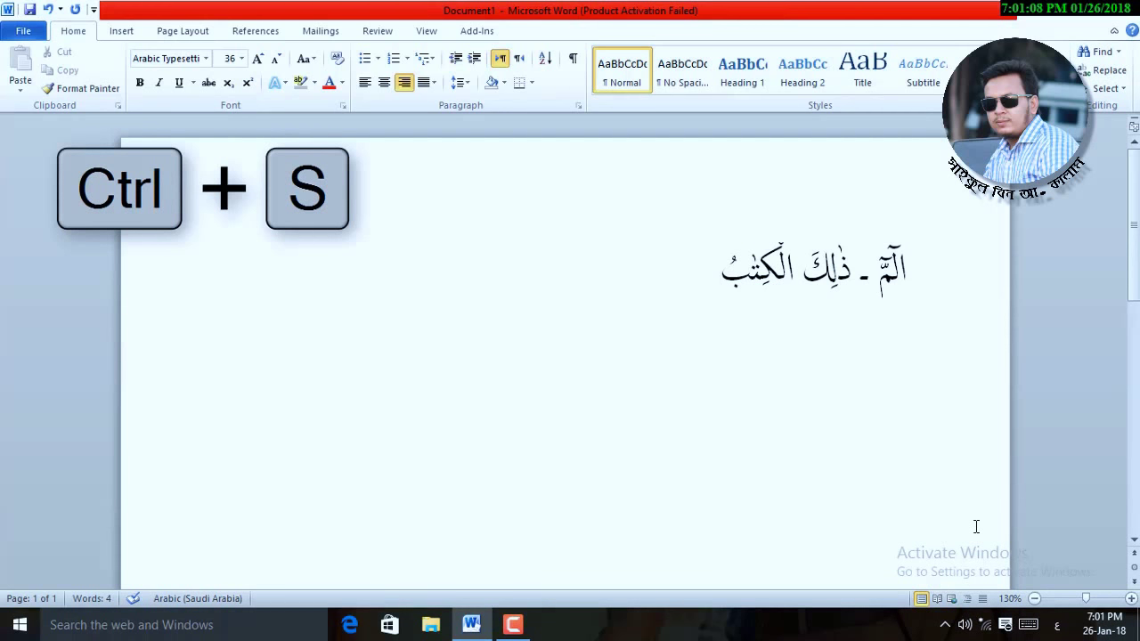
- Write لاَرَيْبَ after الْكِتٰبُ with its fatha and sukun marks, erasing any wrongly ordered letters
text(ال)
key(BackSpace)
key(BackSpace)
text(لا)
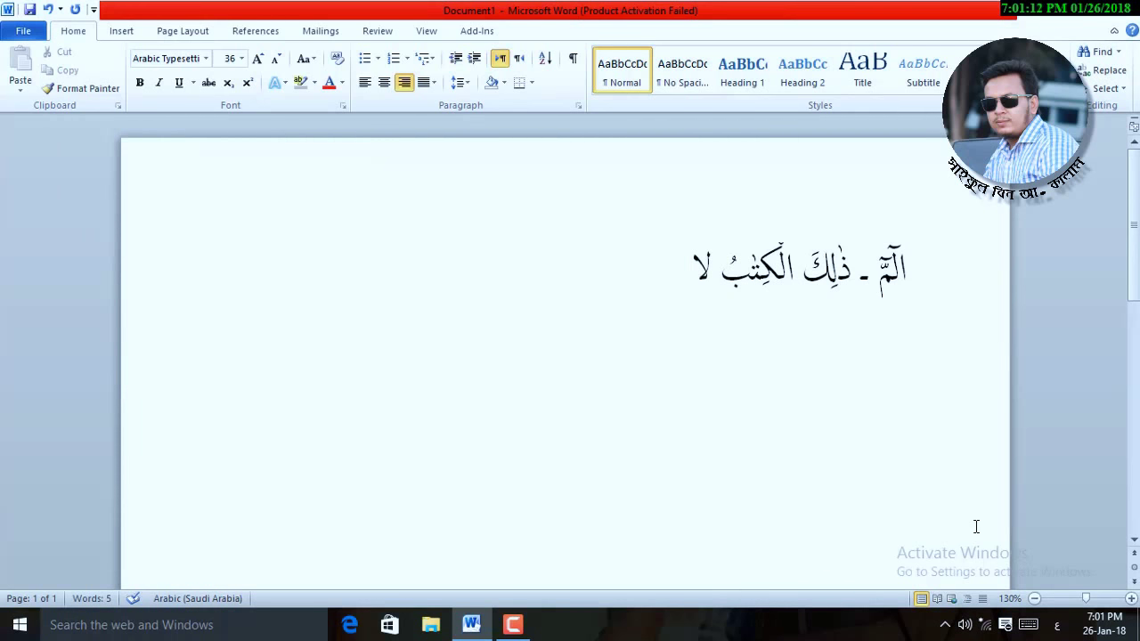
text(َرَي)
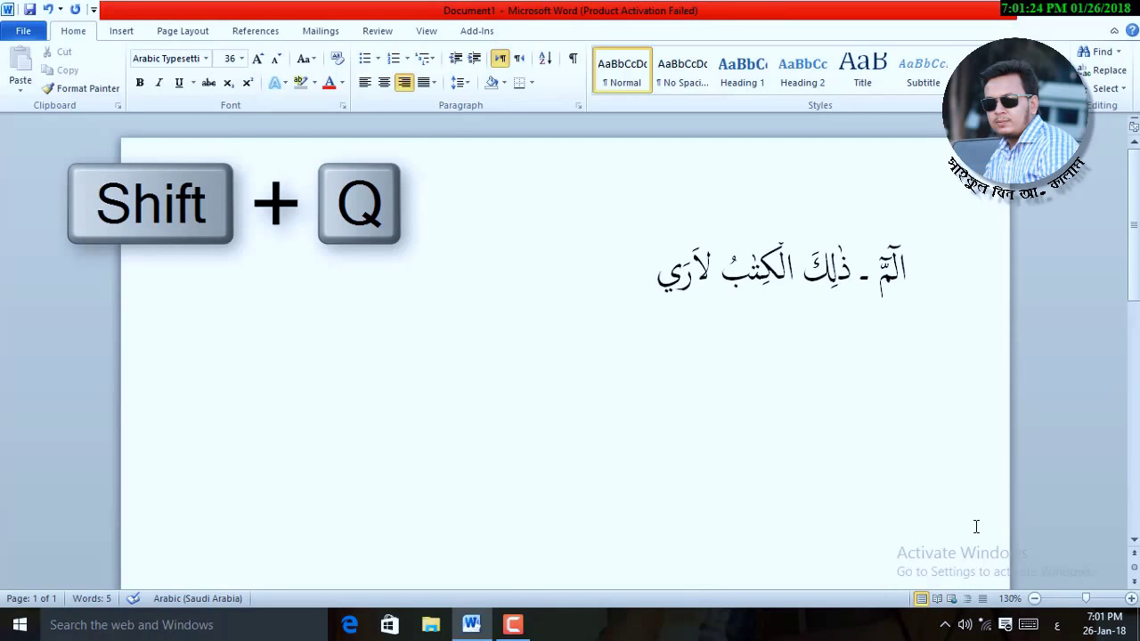
text(ْبَ)
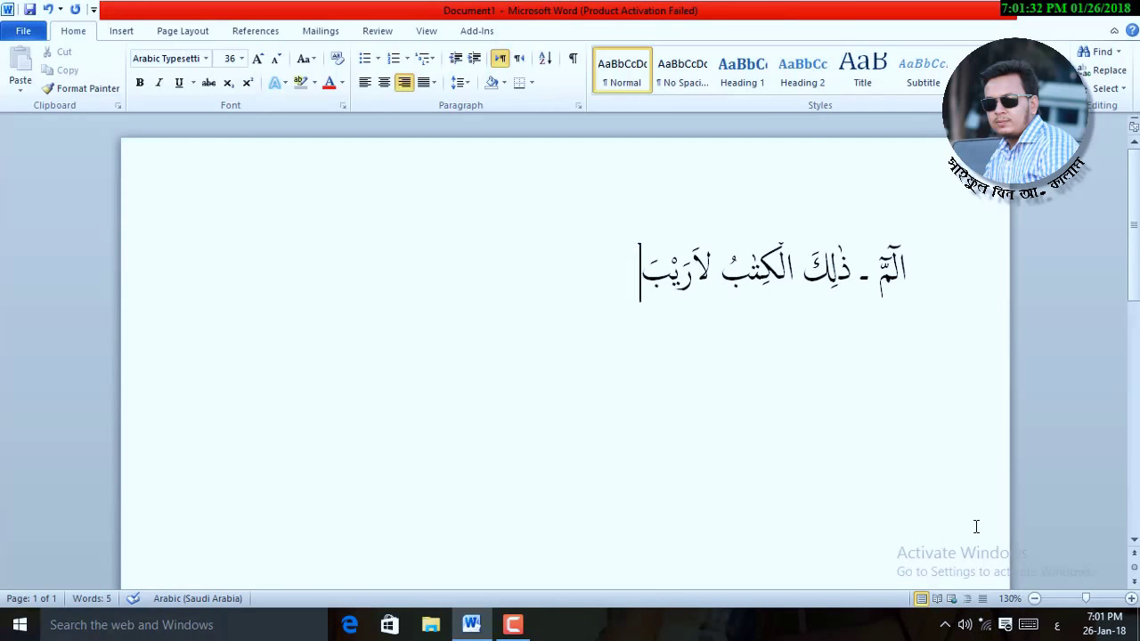
- Add the word فِيْهِ after لاَرَيْبَ, including both kasras and the sukun on ي
text( فِيْ)
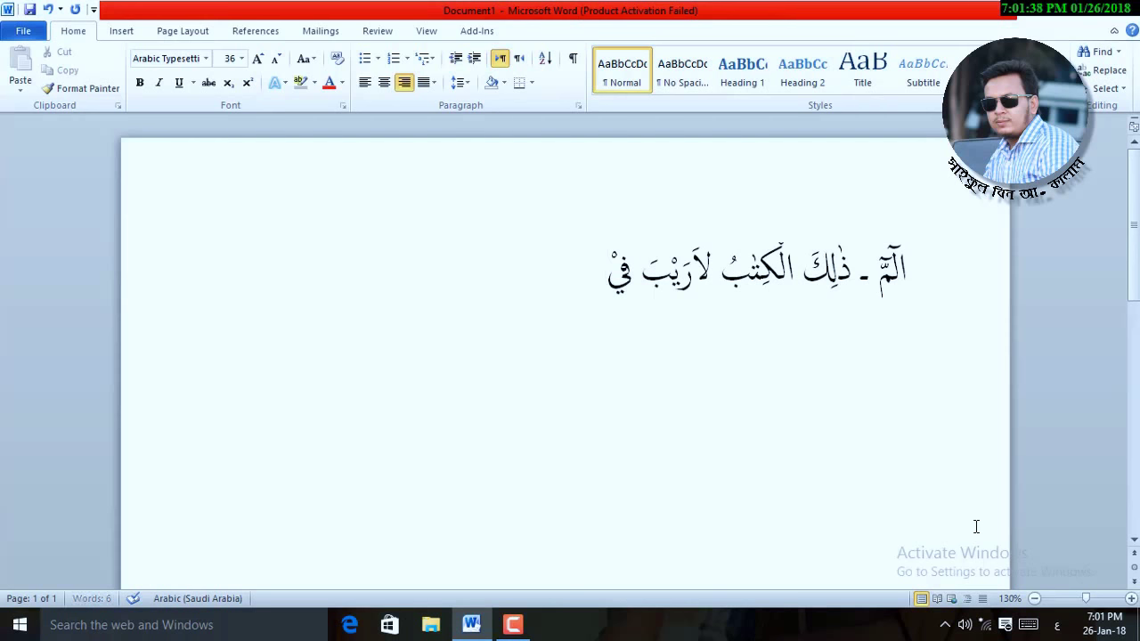
text(ه)
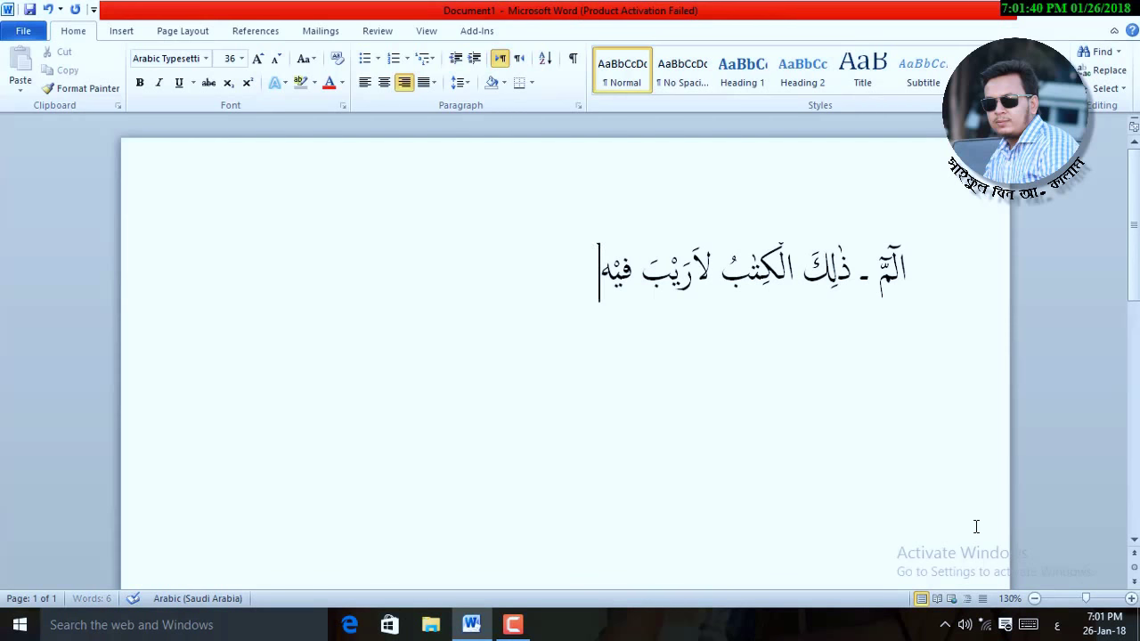
text(ِ)
key(shift+a)
- Switch to the English (United States) keyboard and insert the small high jeem pause mark after فِيْهِ by converting Unicode code 06DA
click(1058, 625)
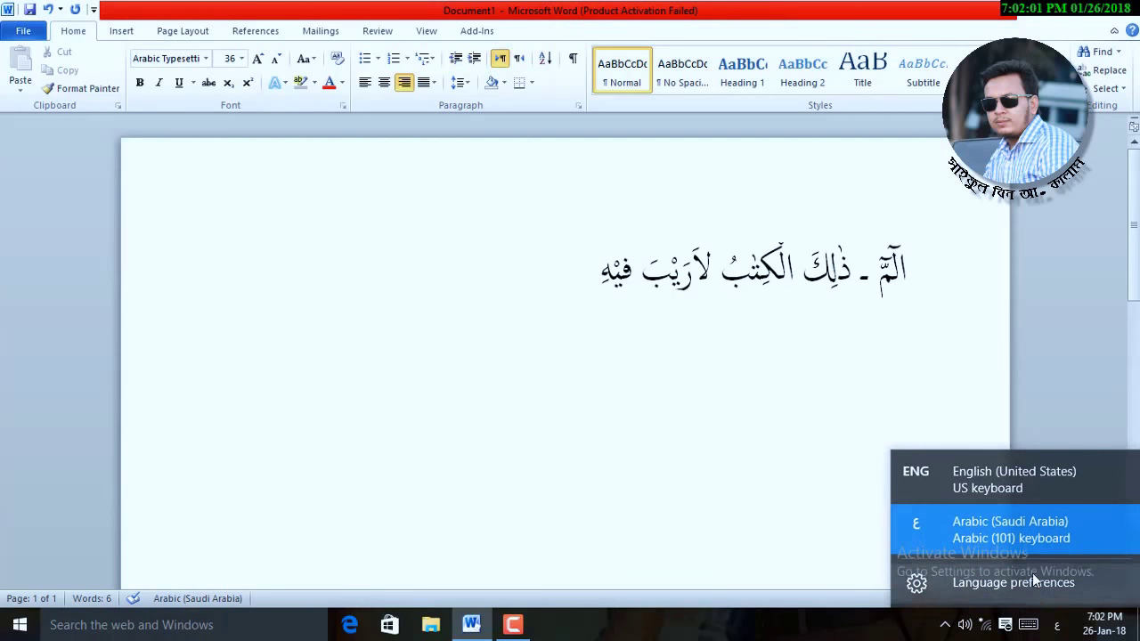
click(1007, 498)
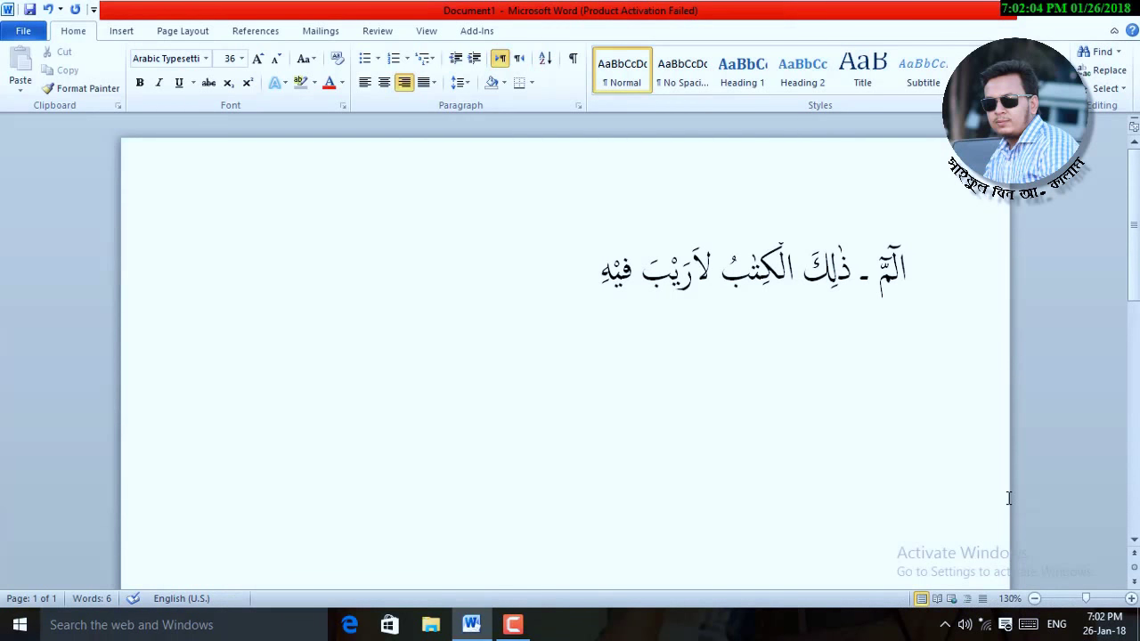
text(06)
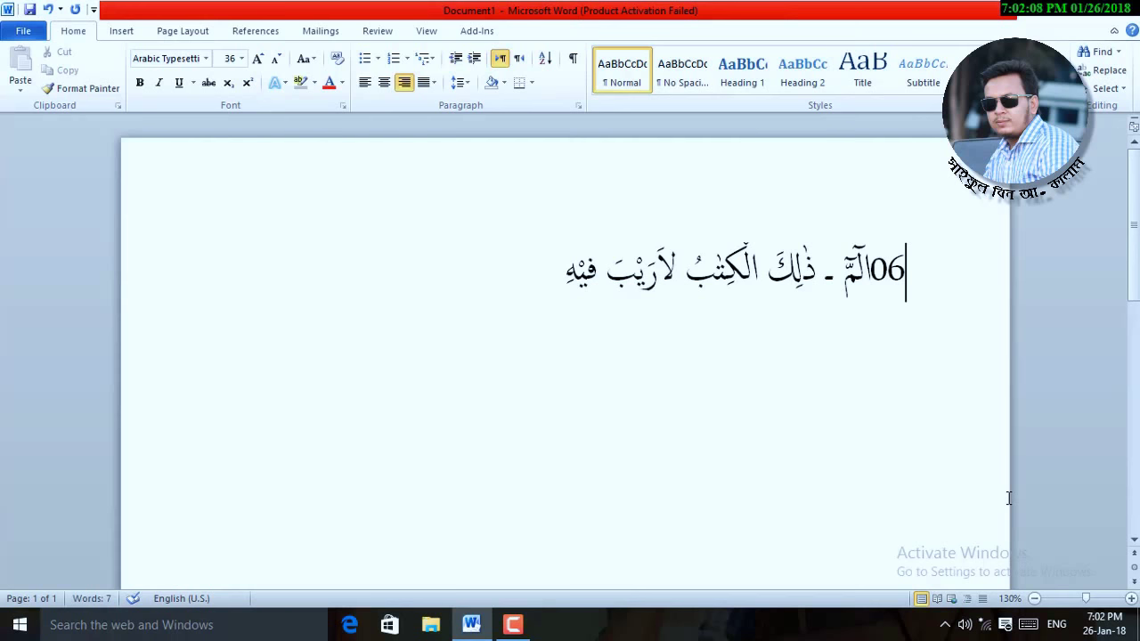
text(D)
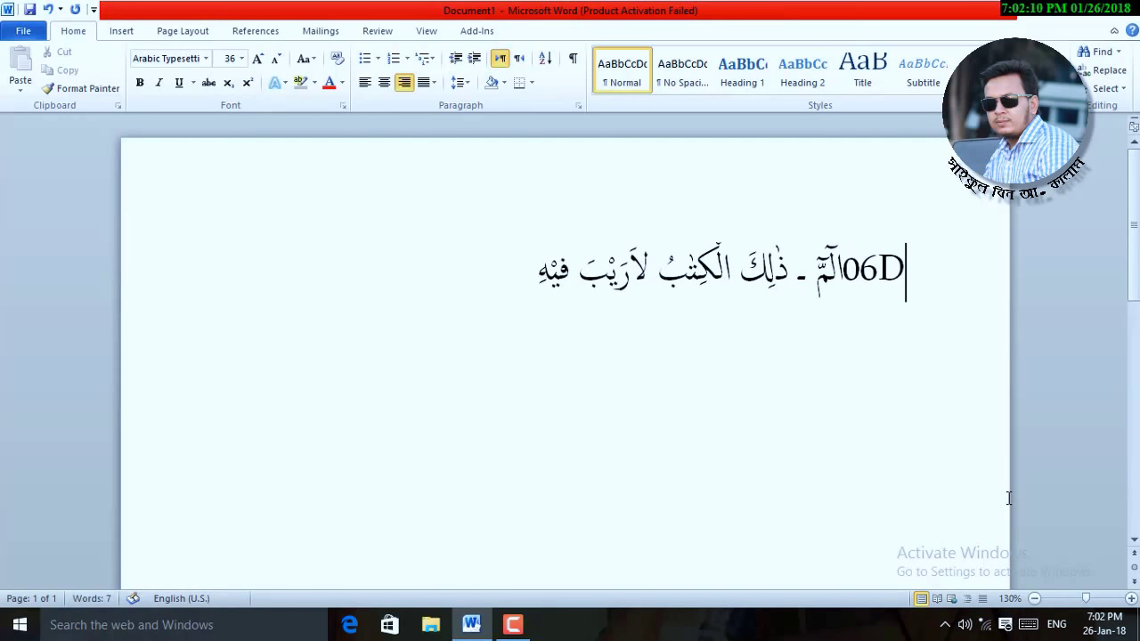
text(A)
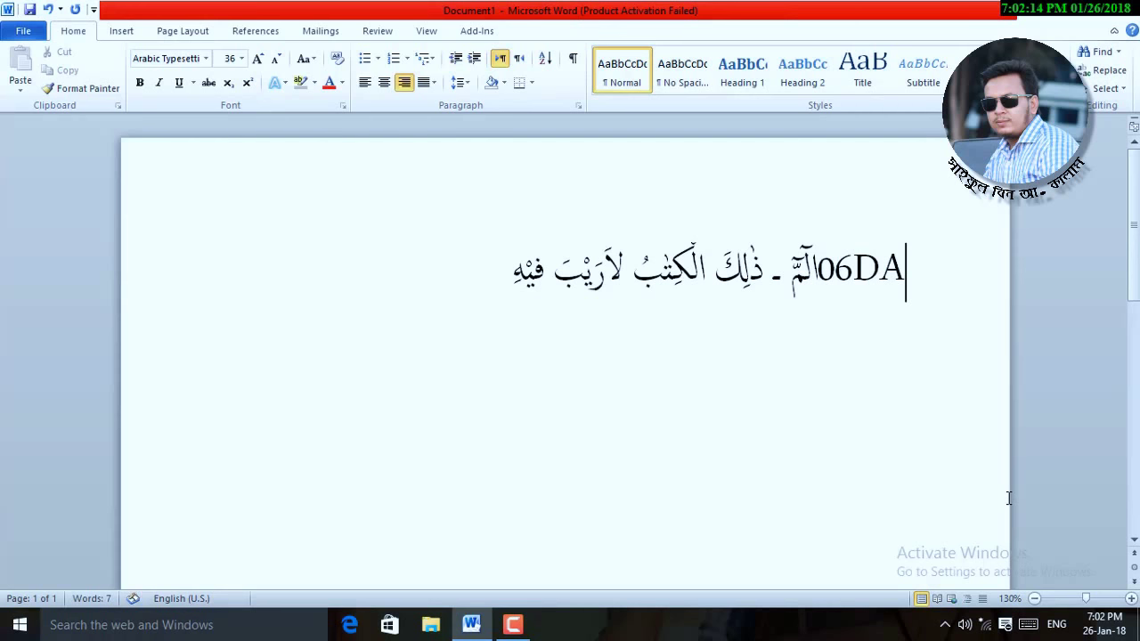
key(alt+x)
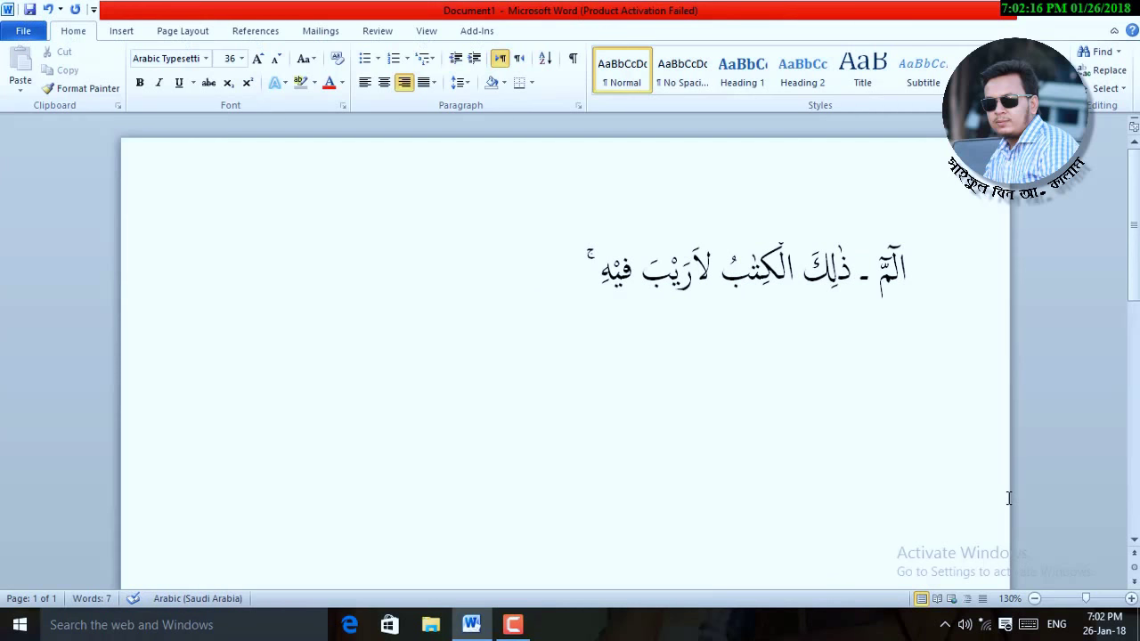
key(Home)
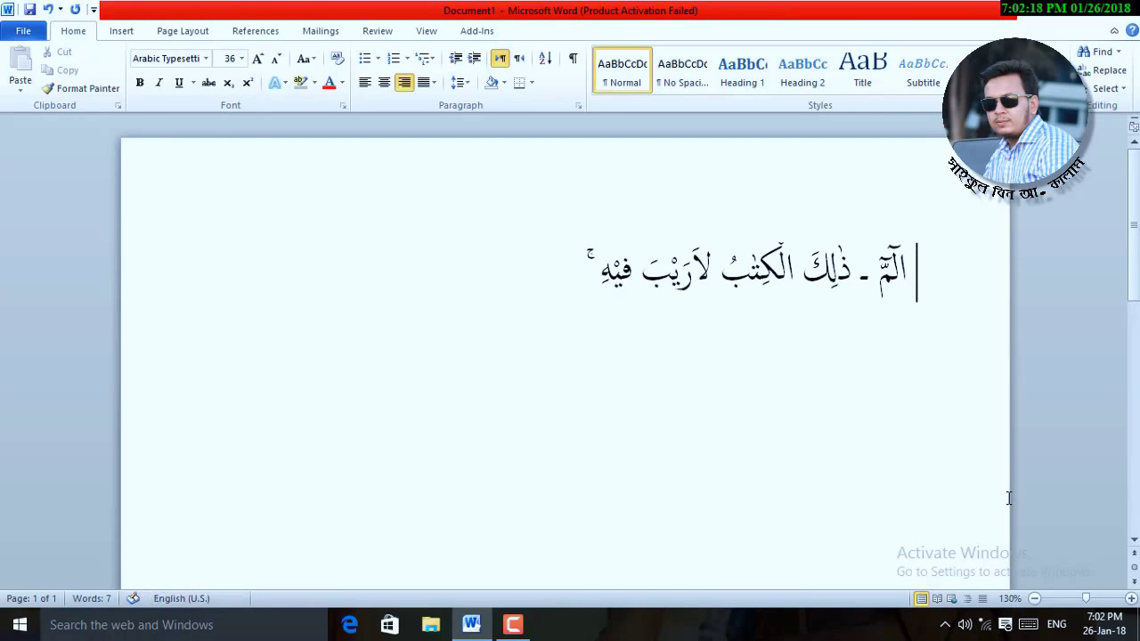
- Return to the Arabic (Saudi Arabia) keyboard and begin the word after the pause mark with هُدً, erasing any stray space or wrong vowel mark
click(1057, 625)
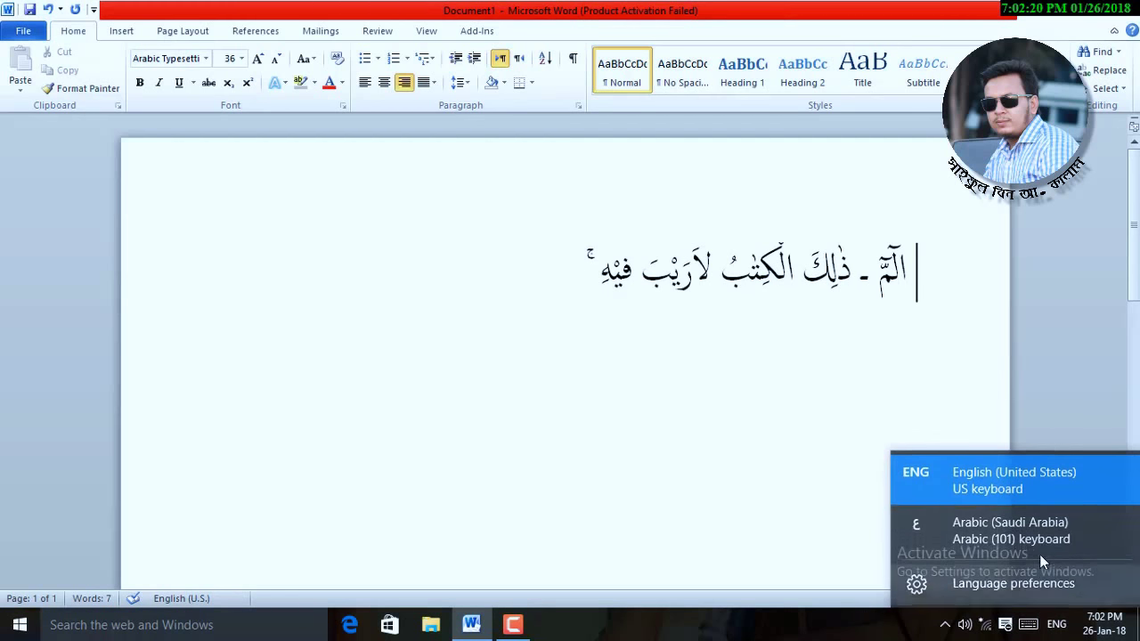
click(1037, 542)
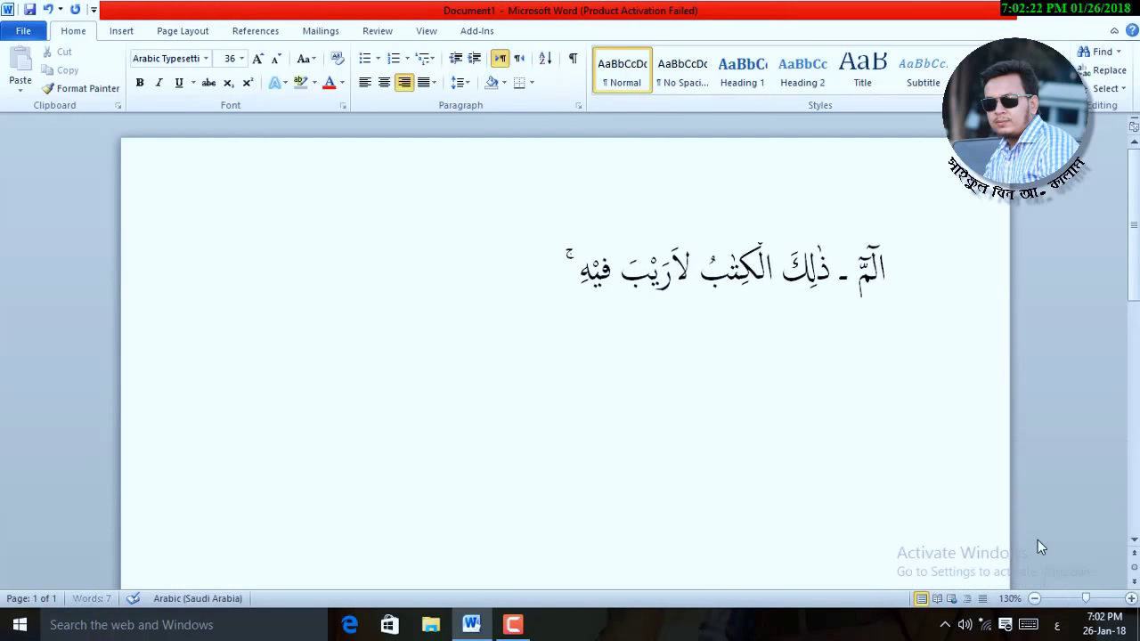
key(BackSpace)
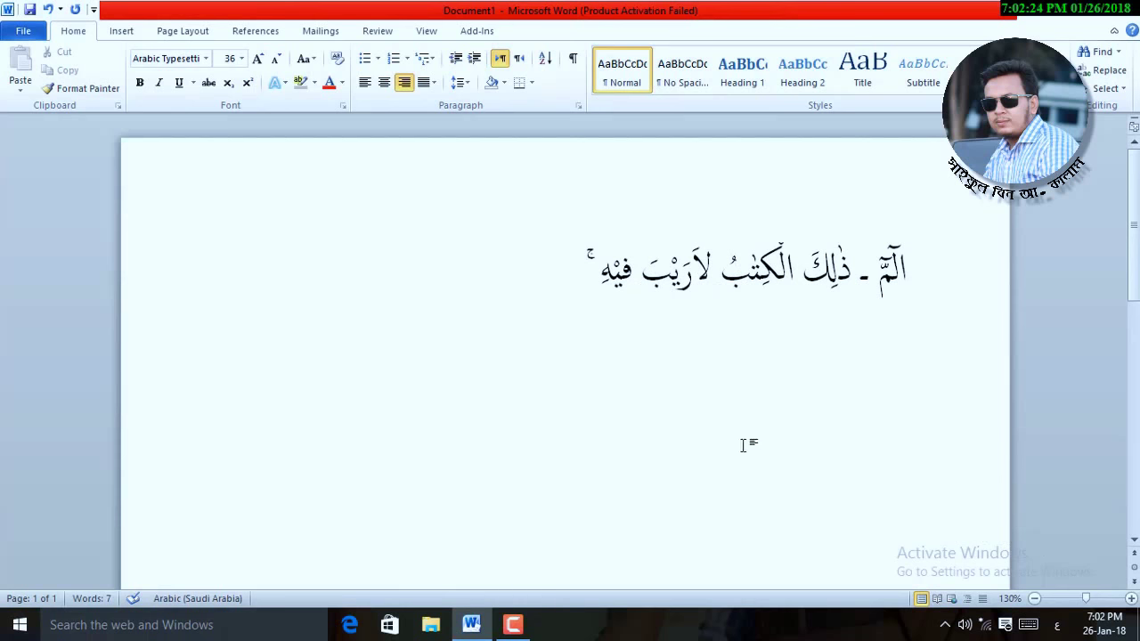
click(556, 256)
text(هُ)
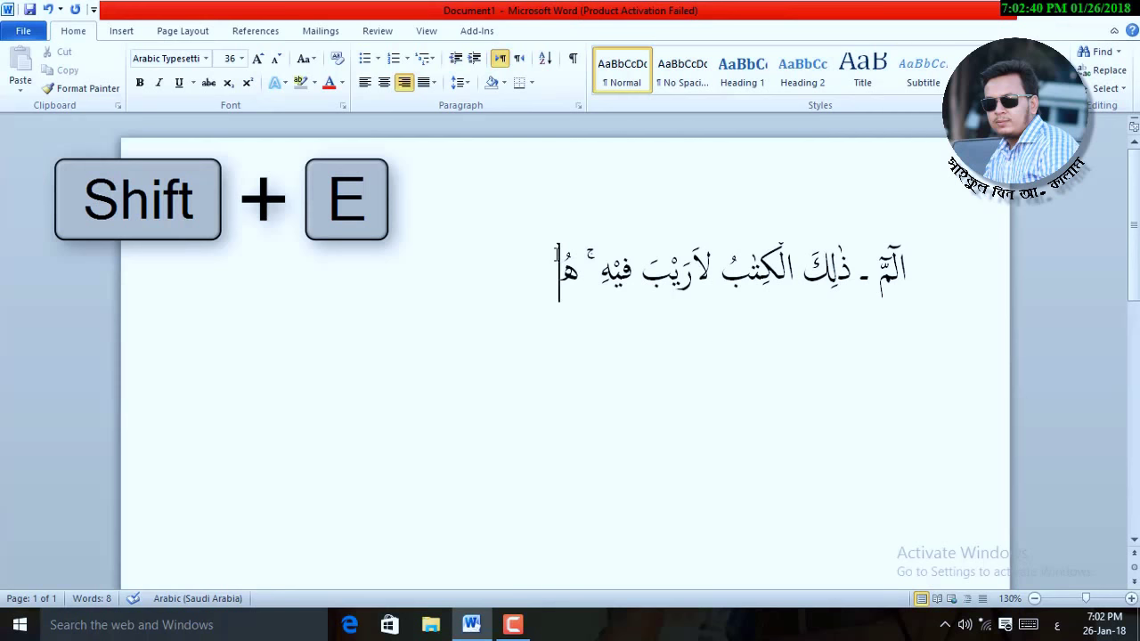
text(دِ)
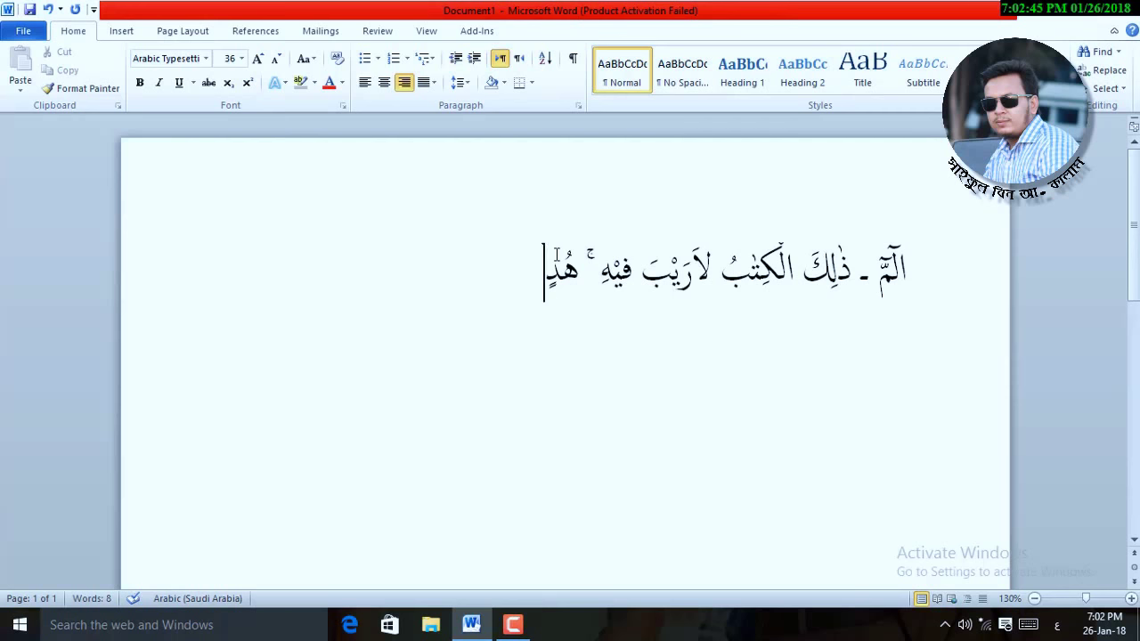
key(BackSpace)
text(ً)
key(shift+w)
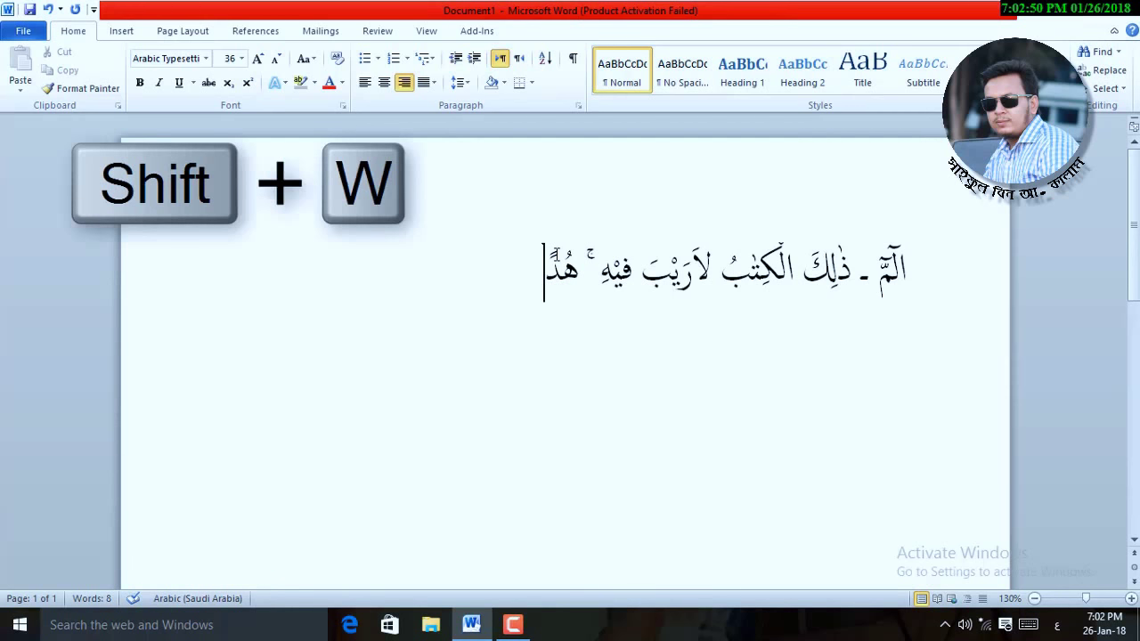
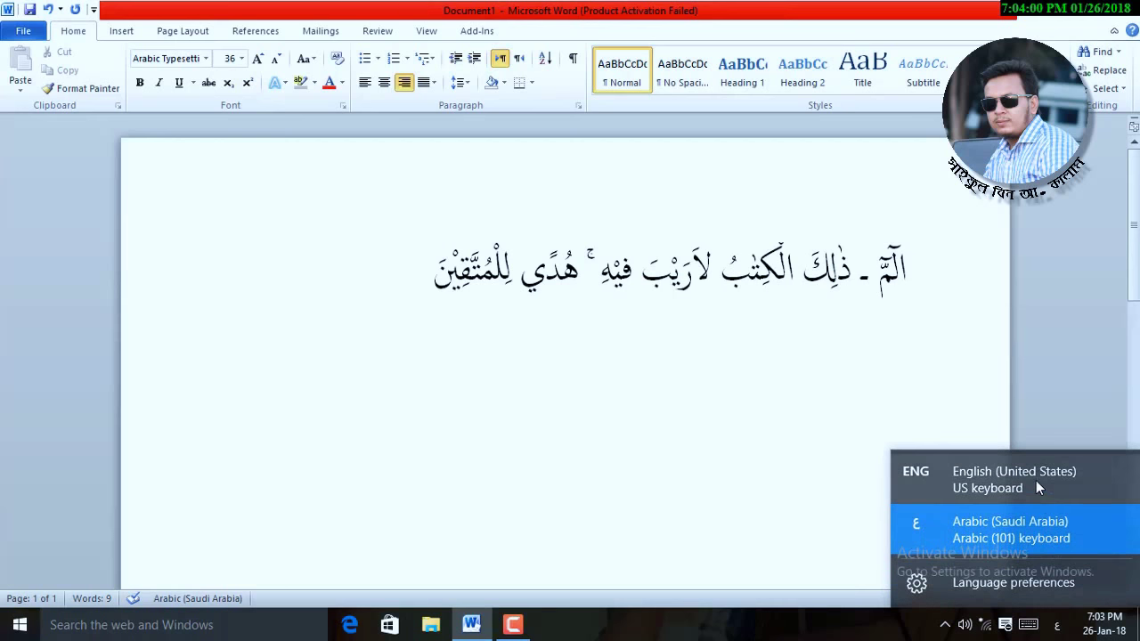
- Switch to the English (United States) keyboard and insert the ۞ symbol after لِلْمُتَّقِيْنَ by converting Unicode code 06DE
click(1036, 480)
text(06)
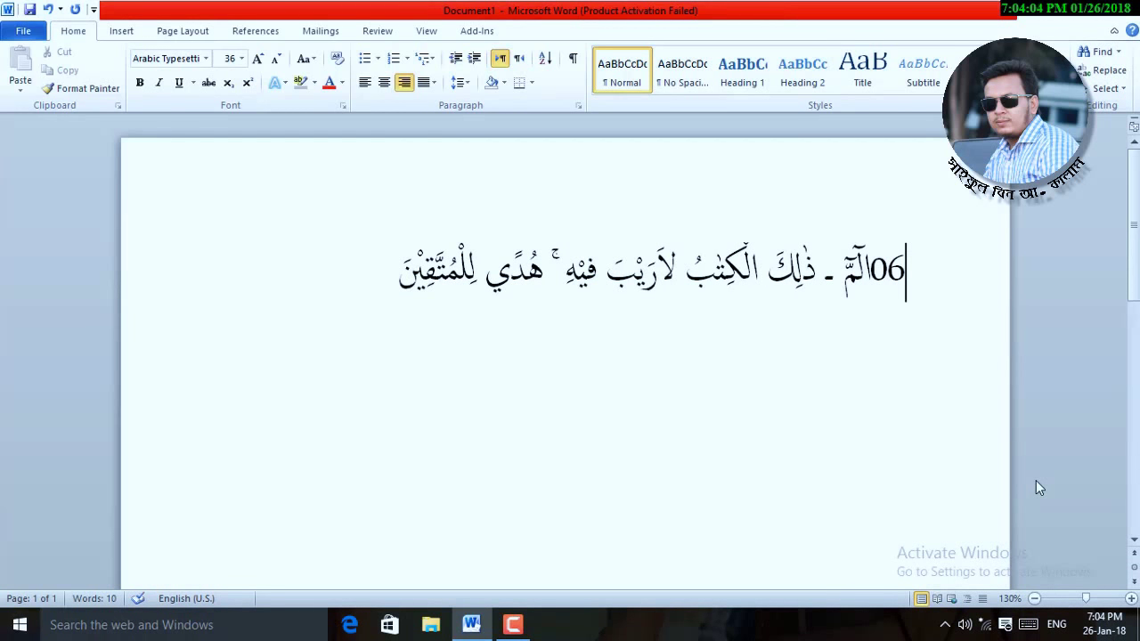
text(DE)
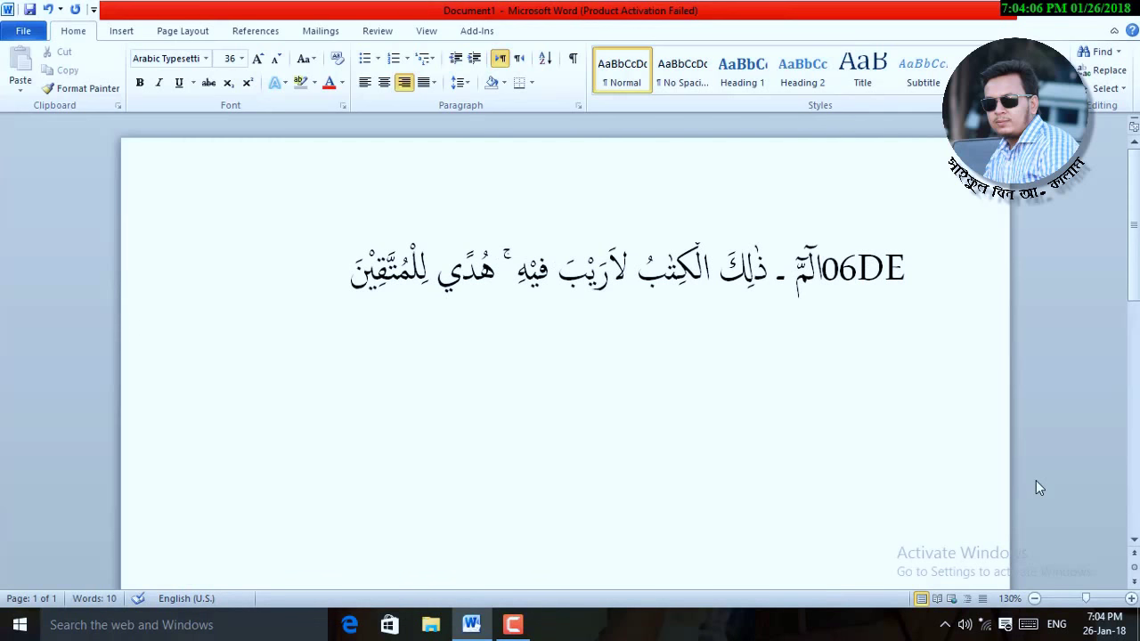
key(alt+x)
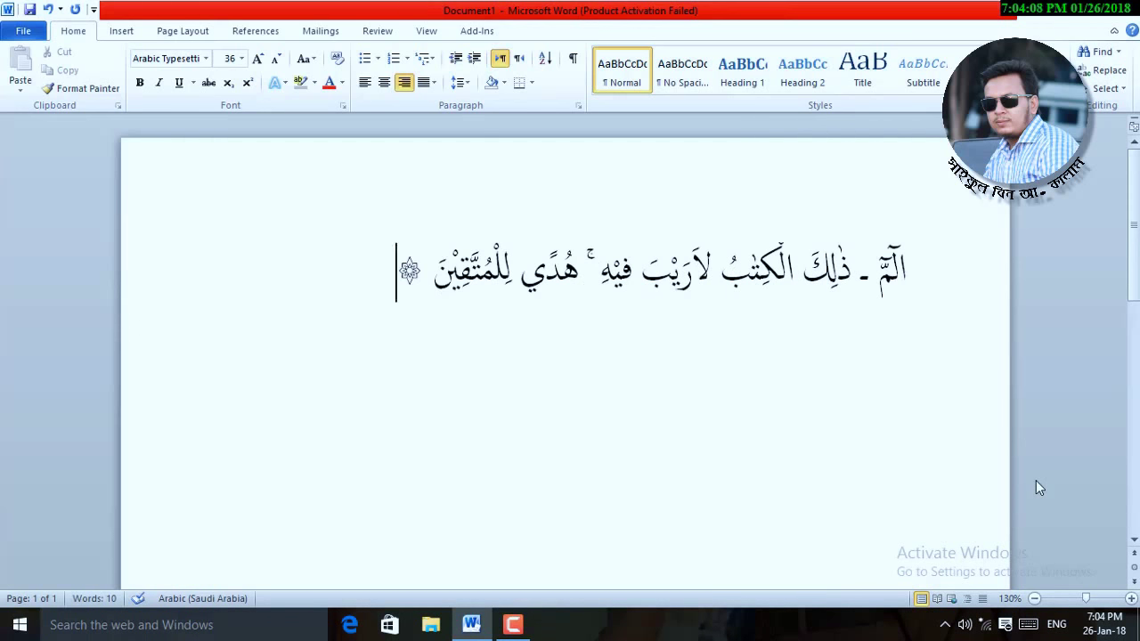
key(Home)
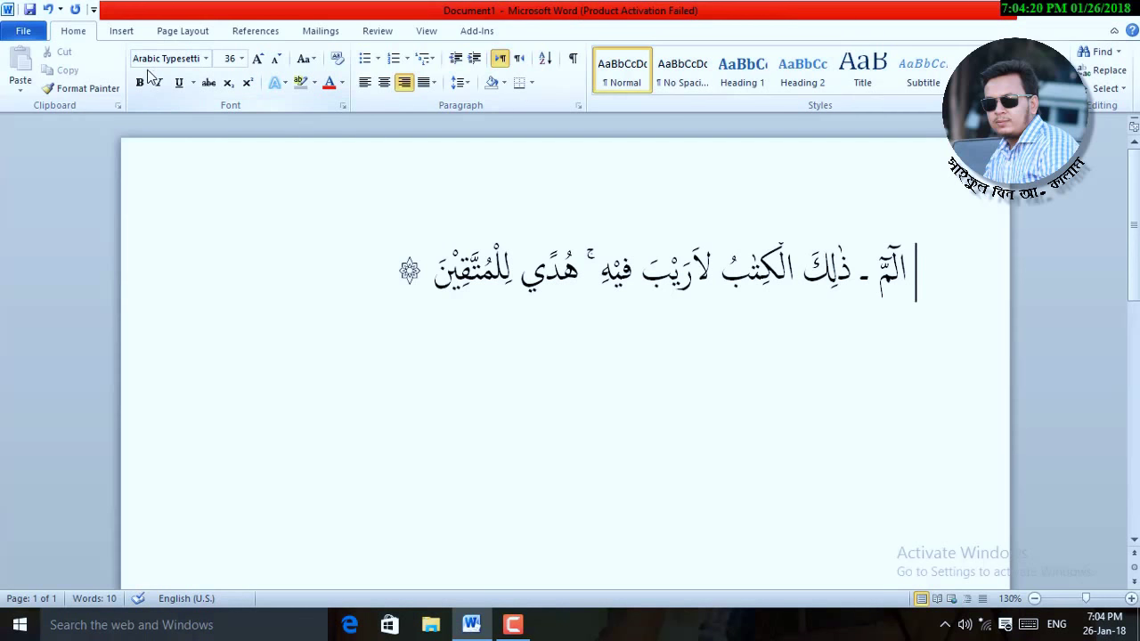
- View the Arabic Typesetting entry in the list of available fonts and return to the end of the verse
click(205, 61)
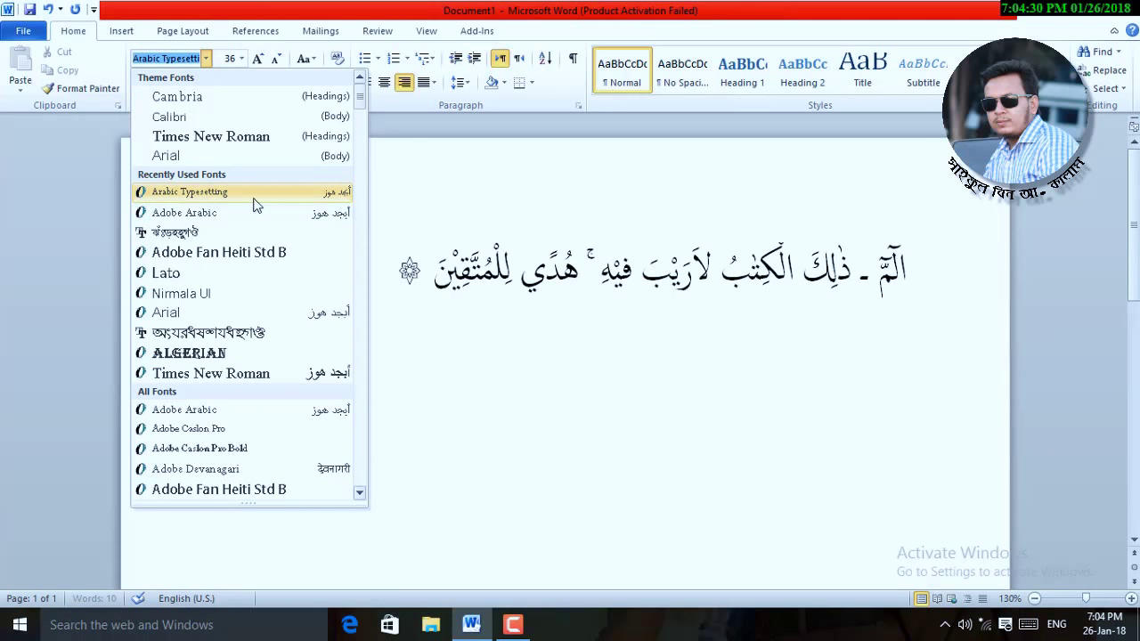
click(392, 269)
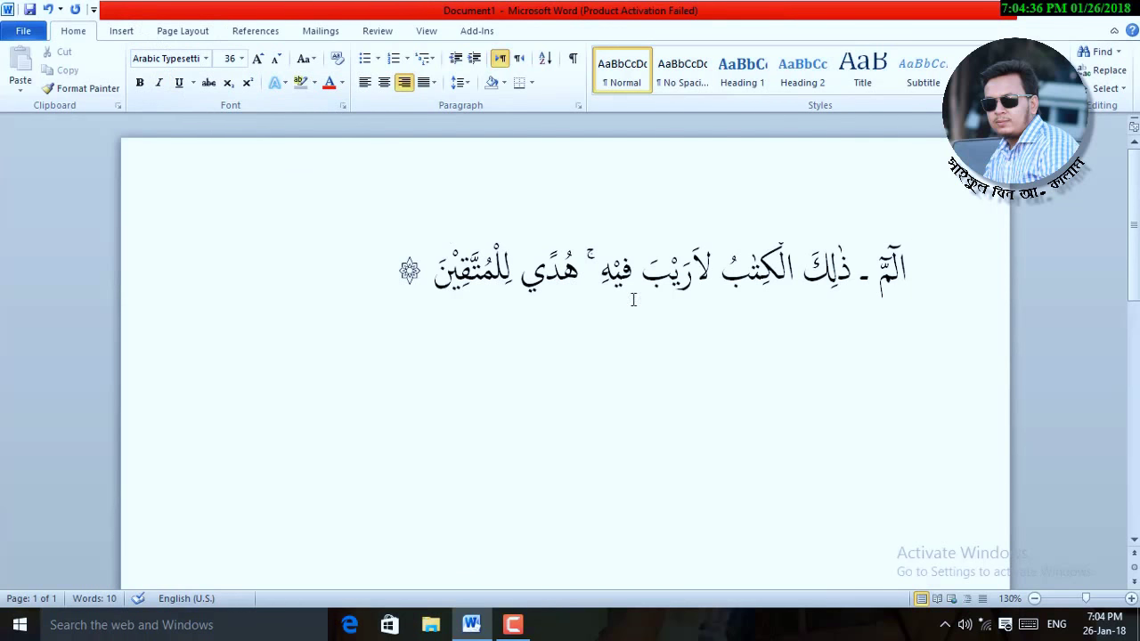
click(389, 272)
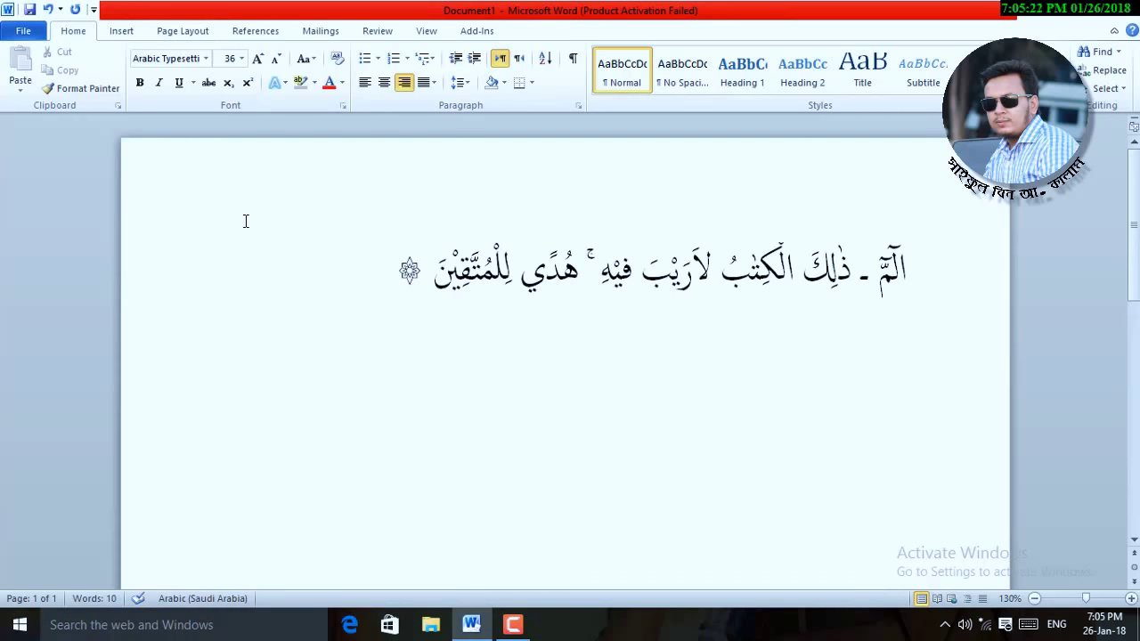
- Switch the input language back to the Arabic (Saudi Arabia) keyboard
key(Home)
click(1051, 630)
click(1036, 533)
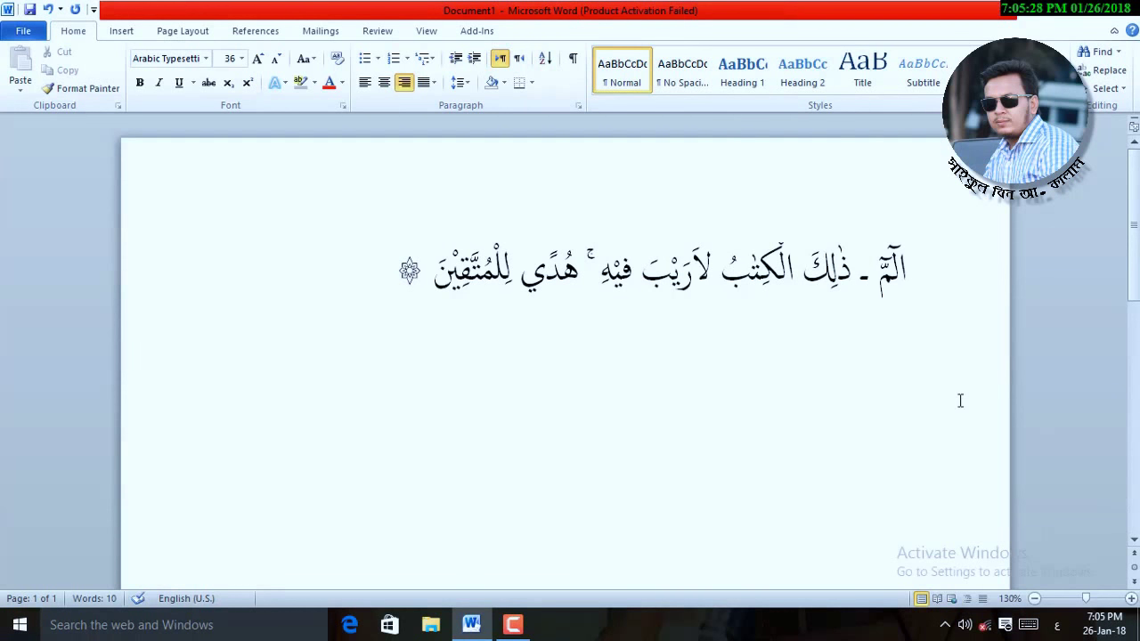
- Add the letter ا after the ۞ symbol and place a mark under it by converting Unicode code 0656 on the English (United States) keyboard
click(360, 253)
text(ا)
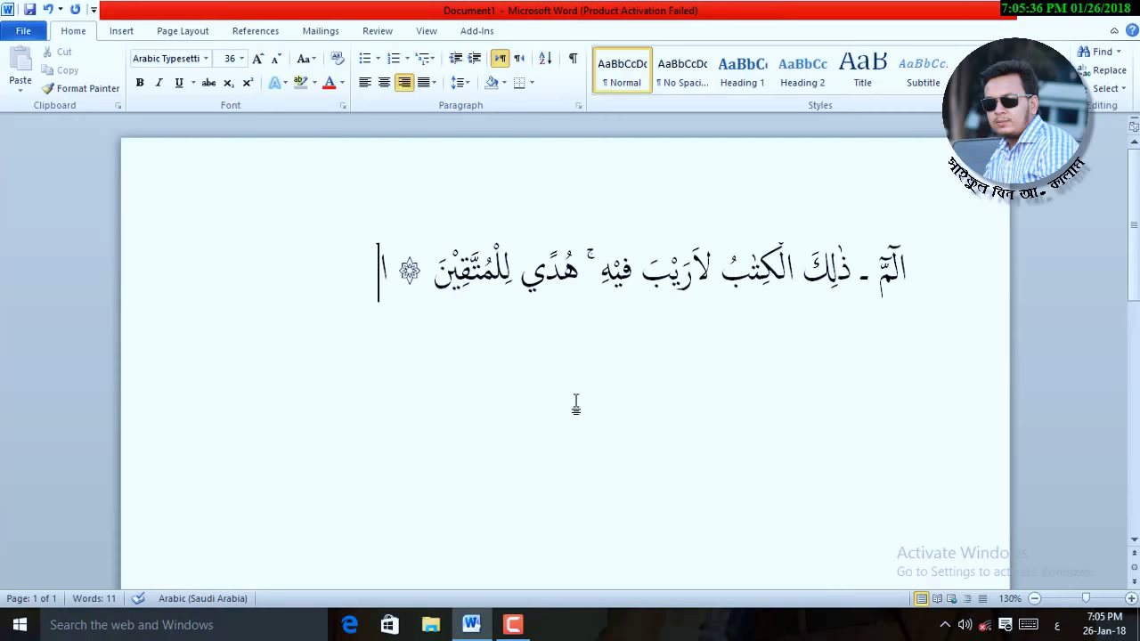
click(1057, 625)
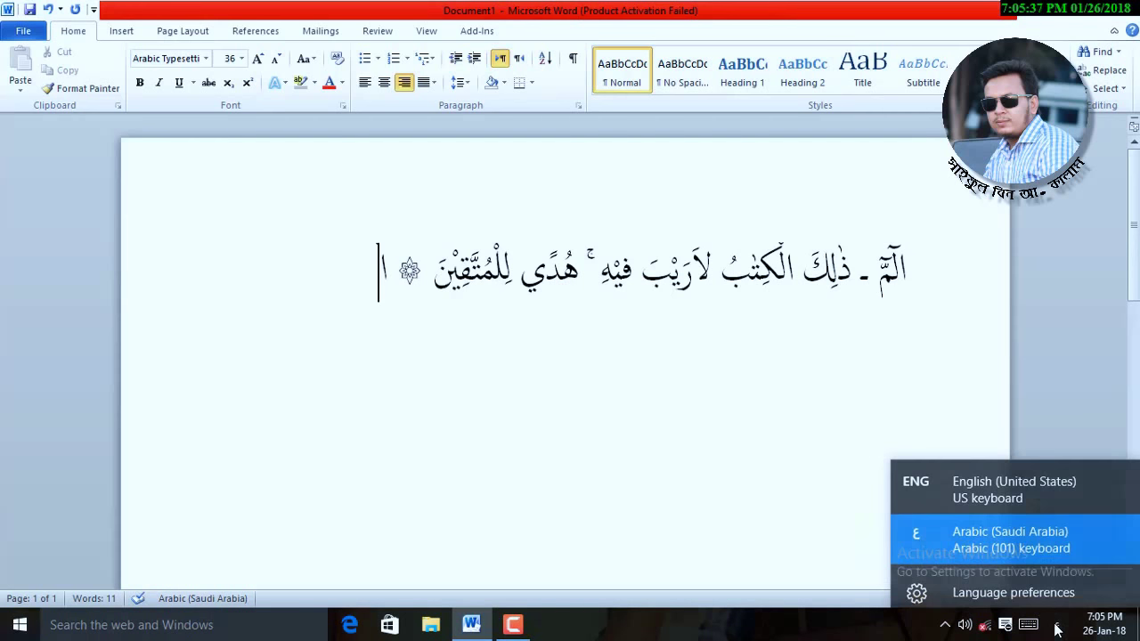
click(1022, 488)
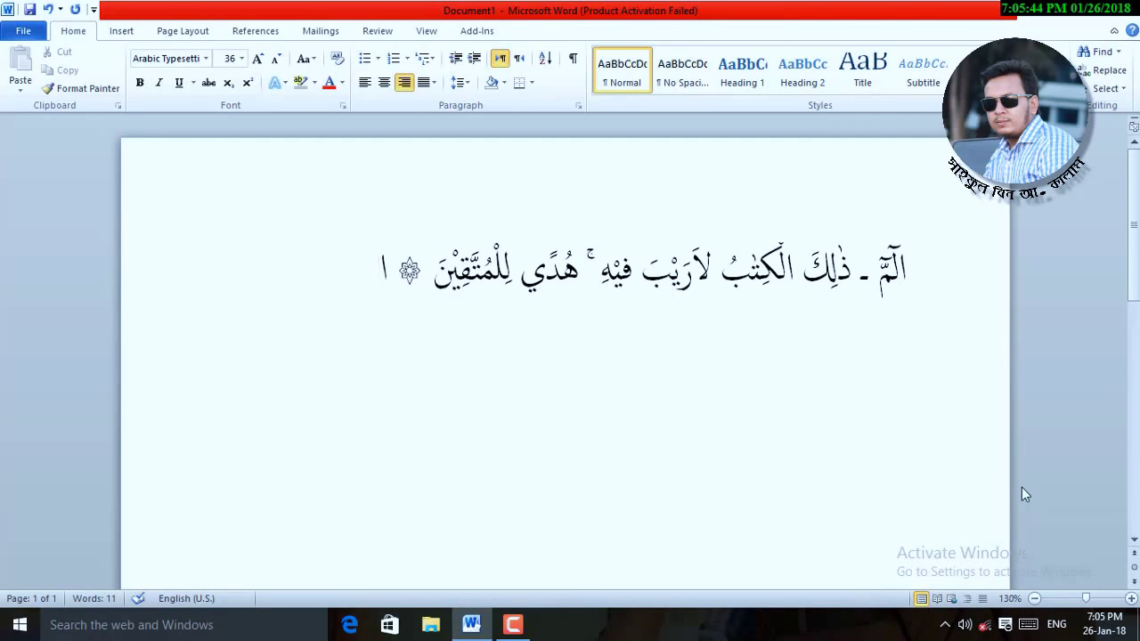
text(0656)
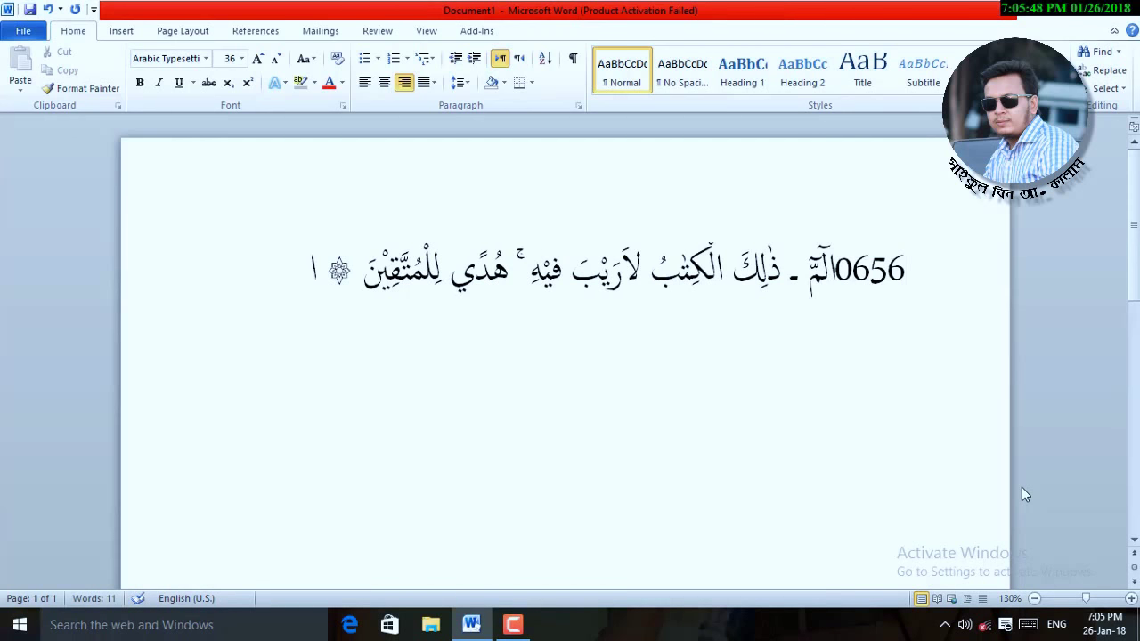
key(alt+x)
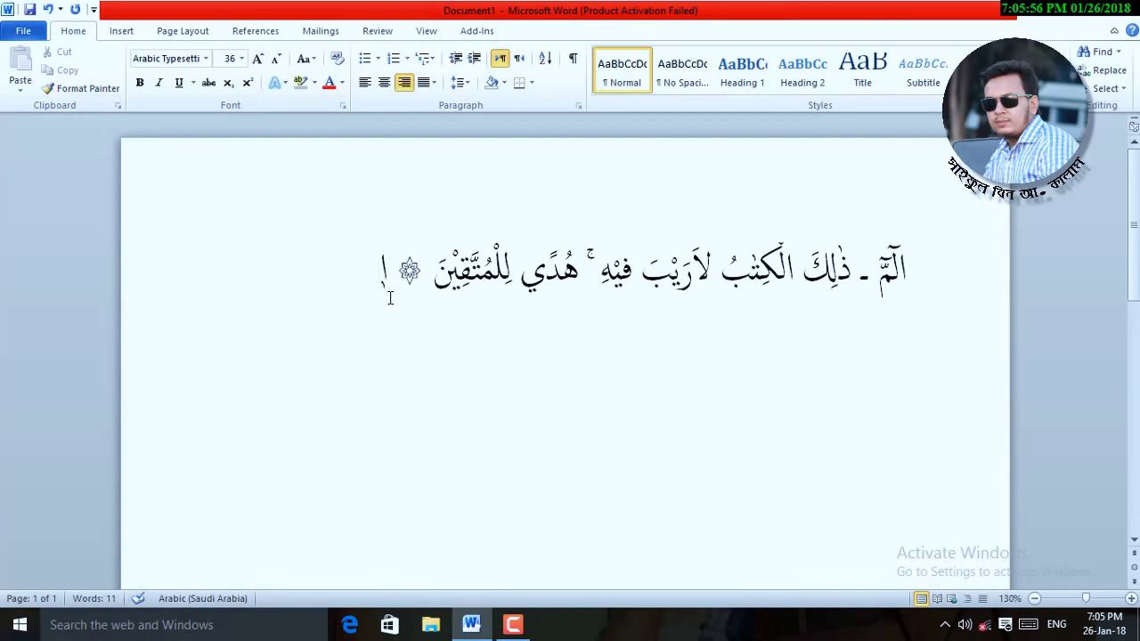
- Start a new line below the verse with the letter ب using the Arabic (Saudi Arabia) keyboard, erasing any stray Latin letter
key(Return)
text(f)
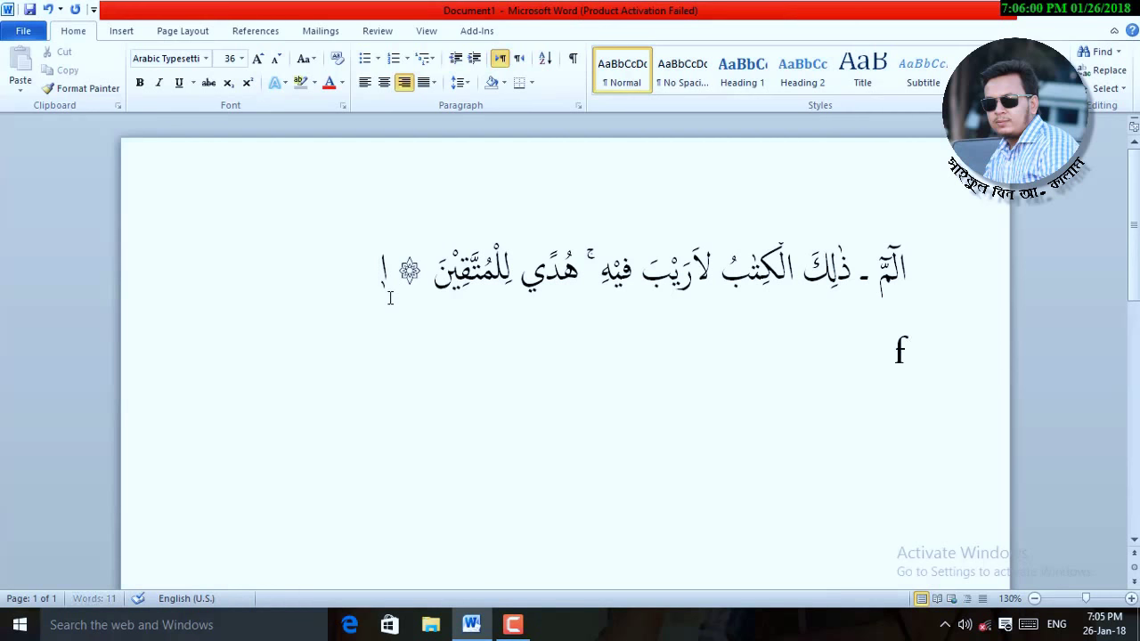
key(BackSpace)
click(1057, 624)
click(1043, 525)
text(ب)
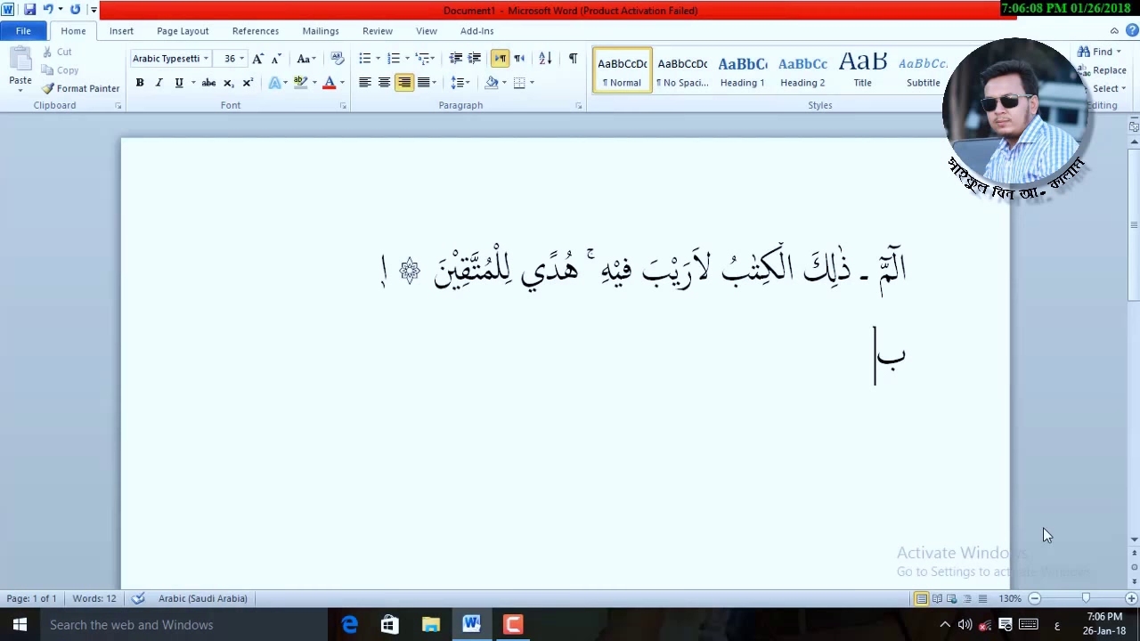
- Switch to the English (United States) keyboard and put a mark above ب by converting Unicode code 0657
click(1057, 624)
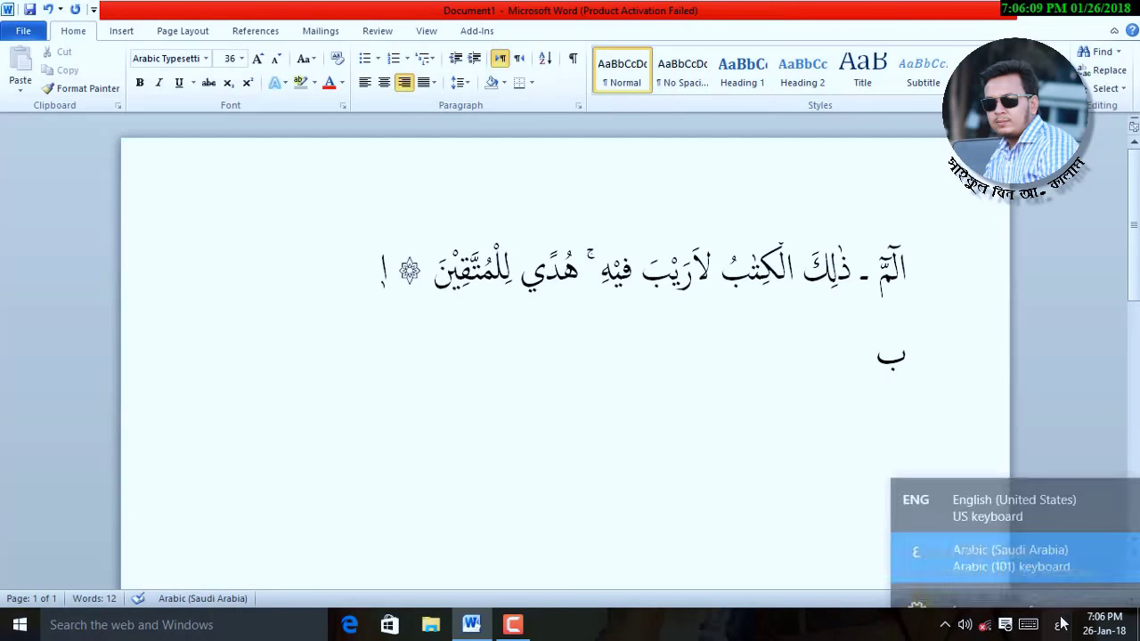
click(1056, 485)
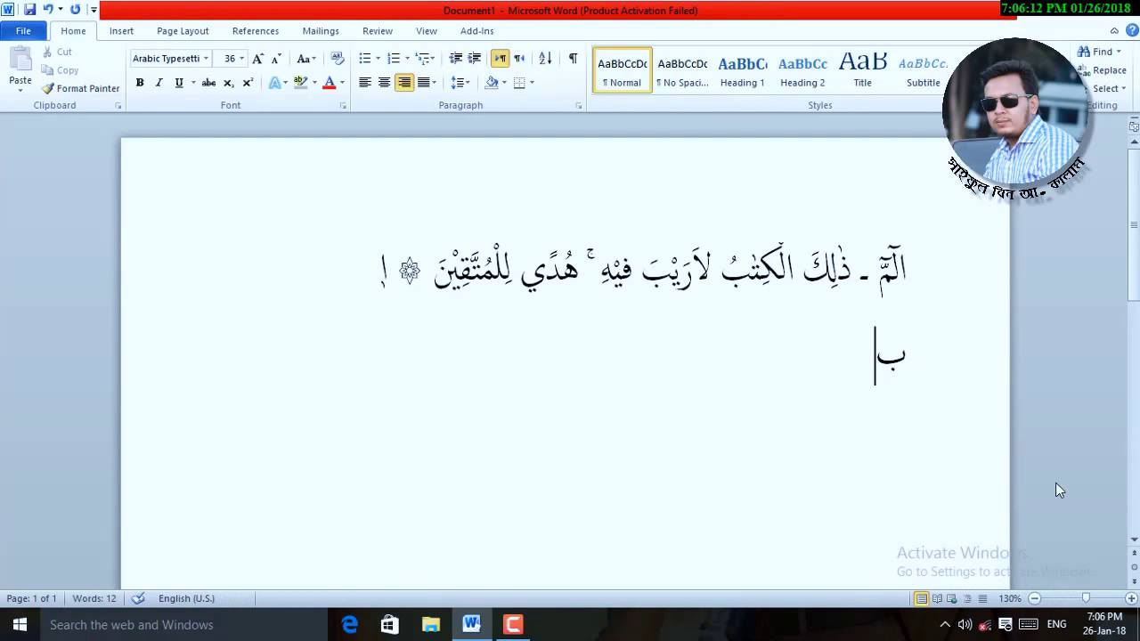
text(06)
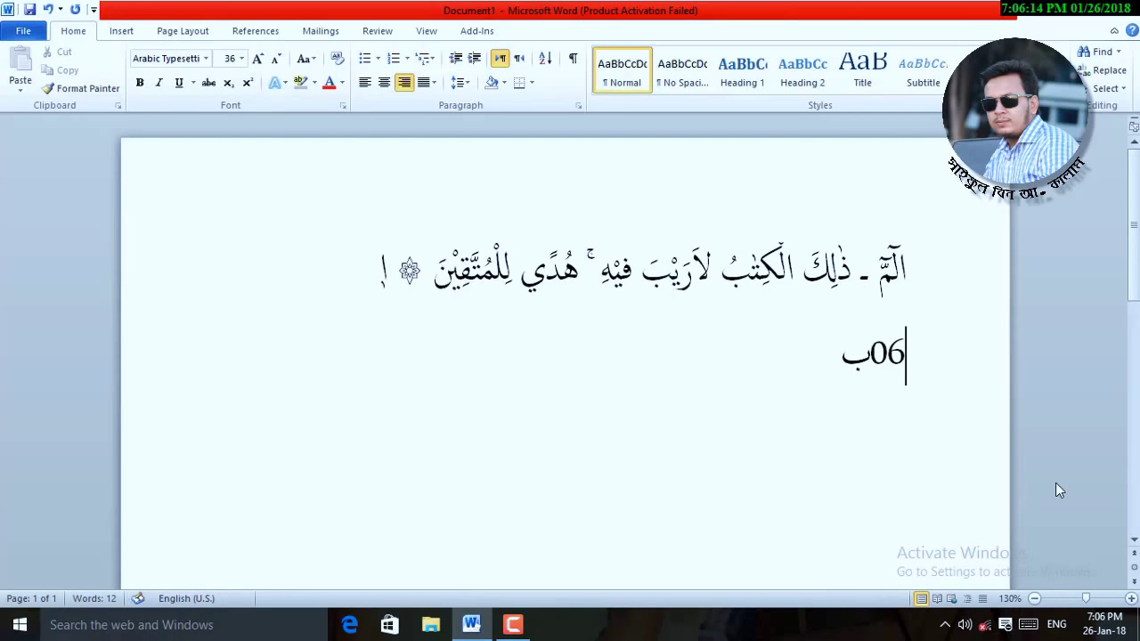
text(57)
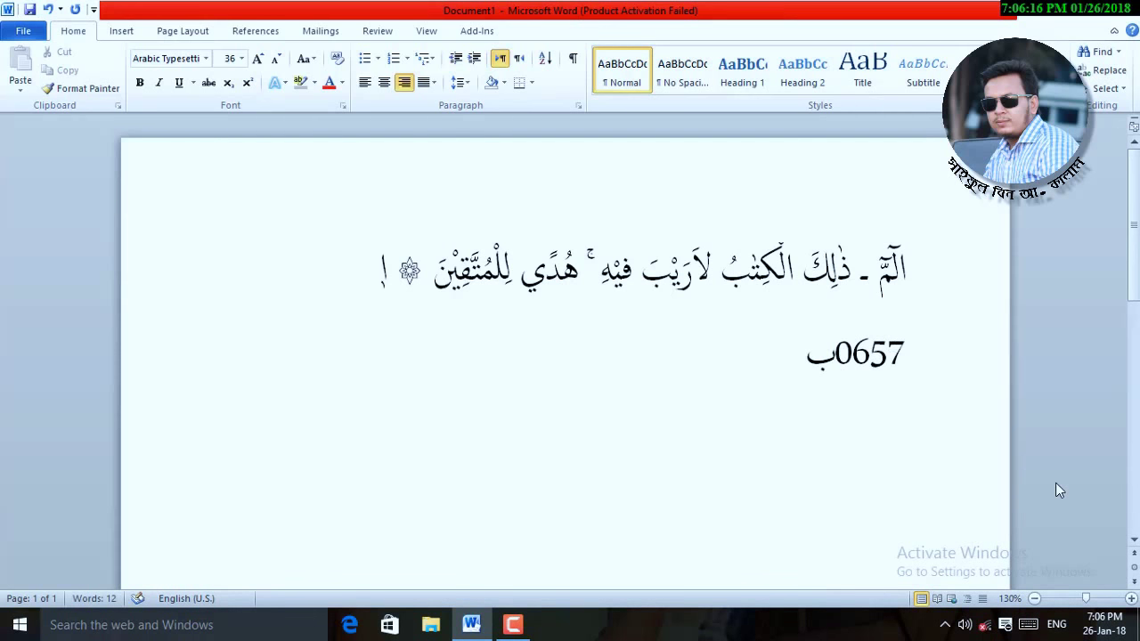
key(alt+x)
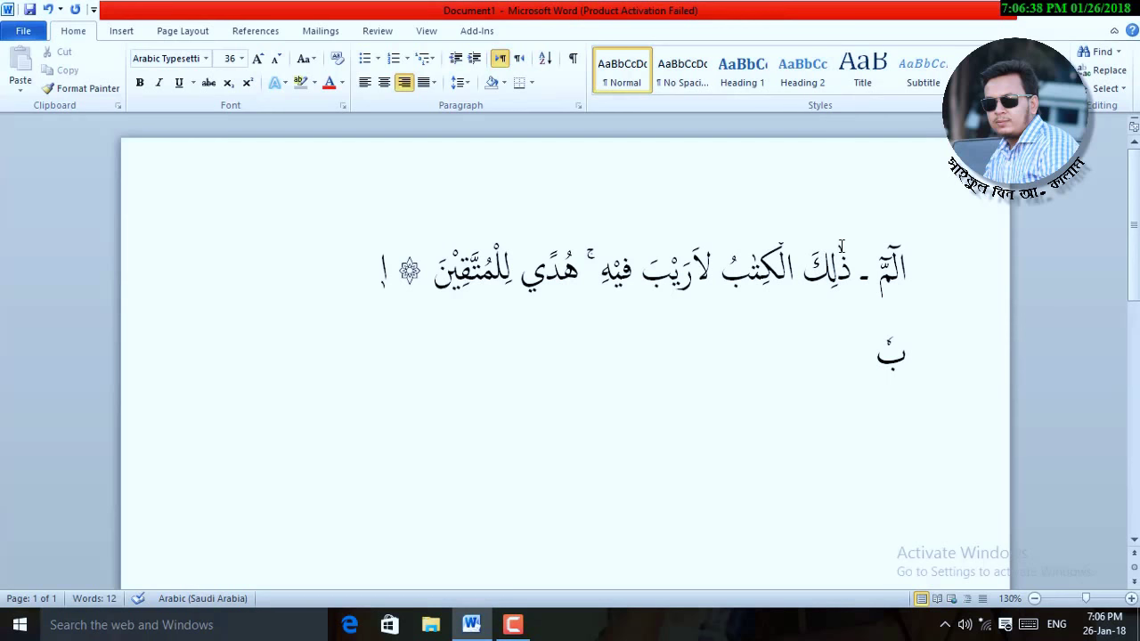
- Delete all the text in the document
key(BackSpace)
text(ْ)
key(ctrl+a)
key(Delete)
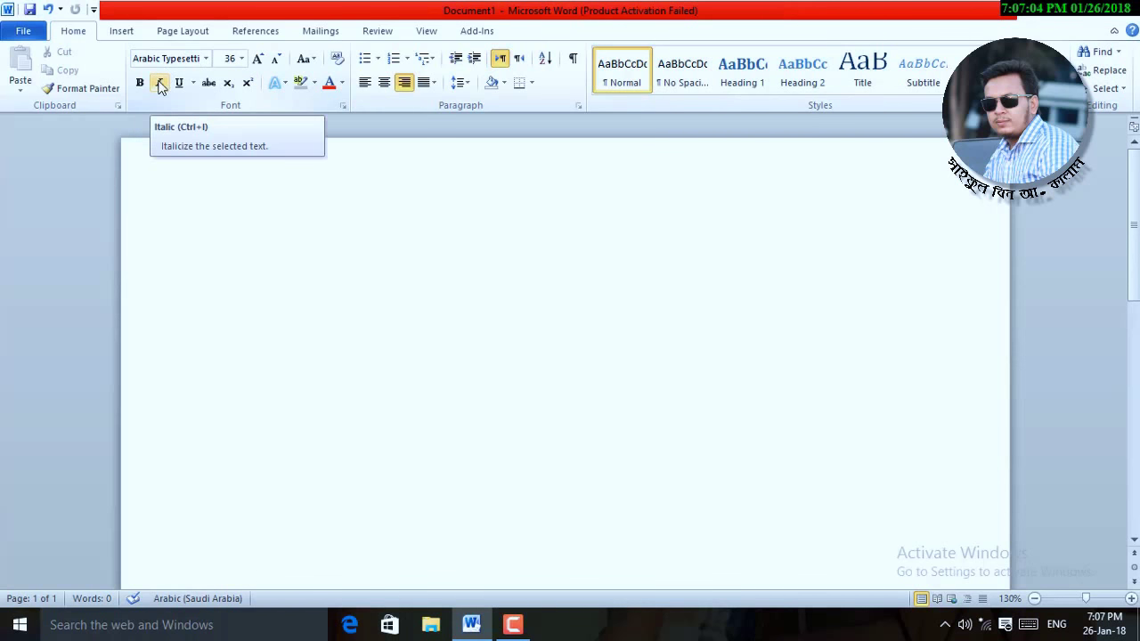
- Open the full symbol collection and set its font to Arabic Typesetting
click(122, 30)
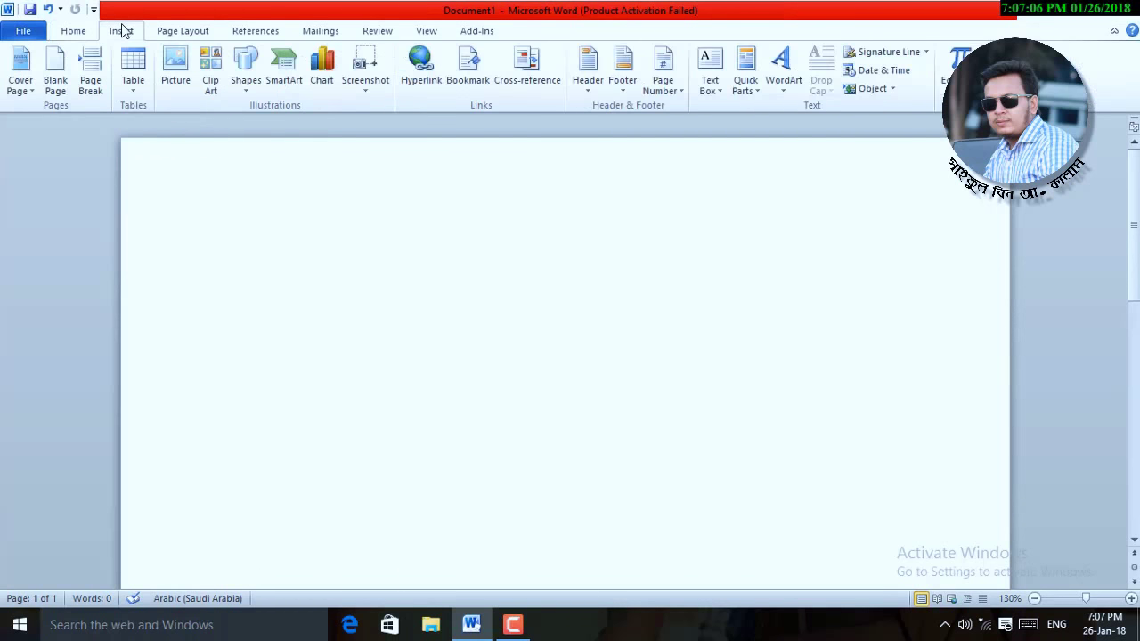
click(996, 71)
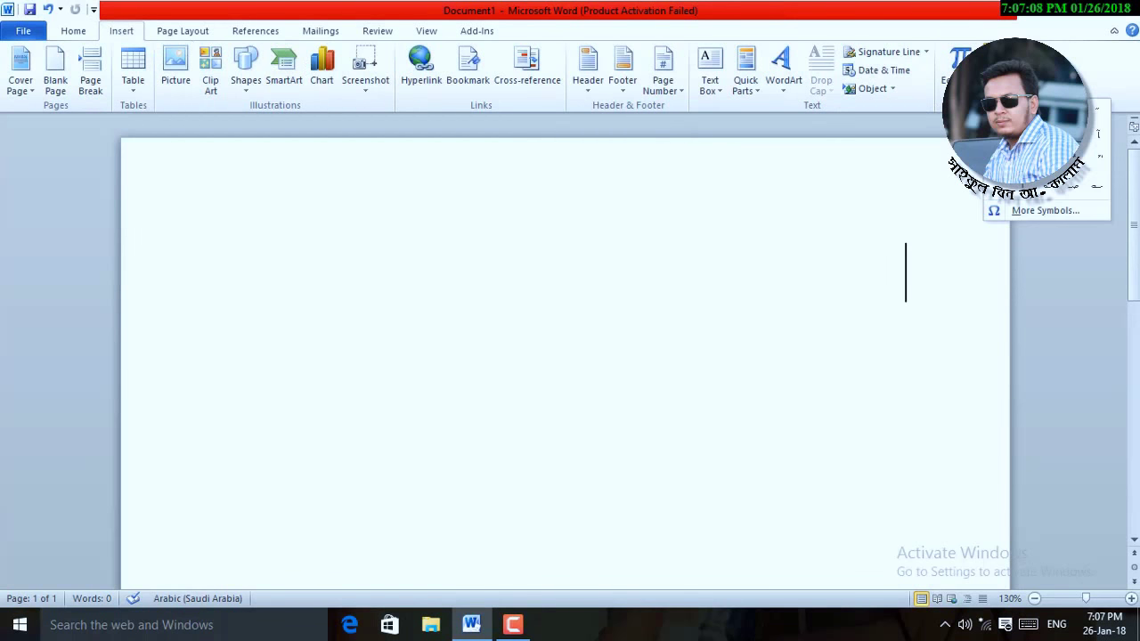
click(1067, 214)
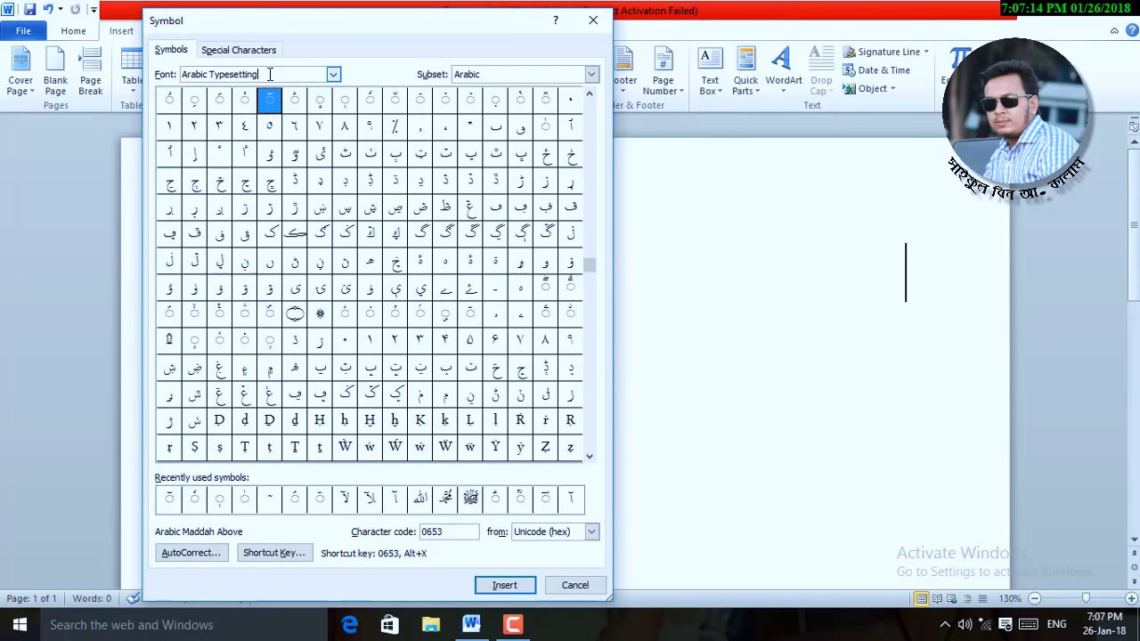
click(333, 76)
click(239, 125)
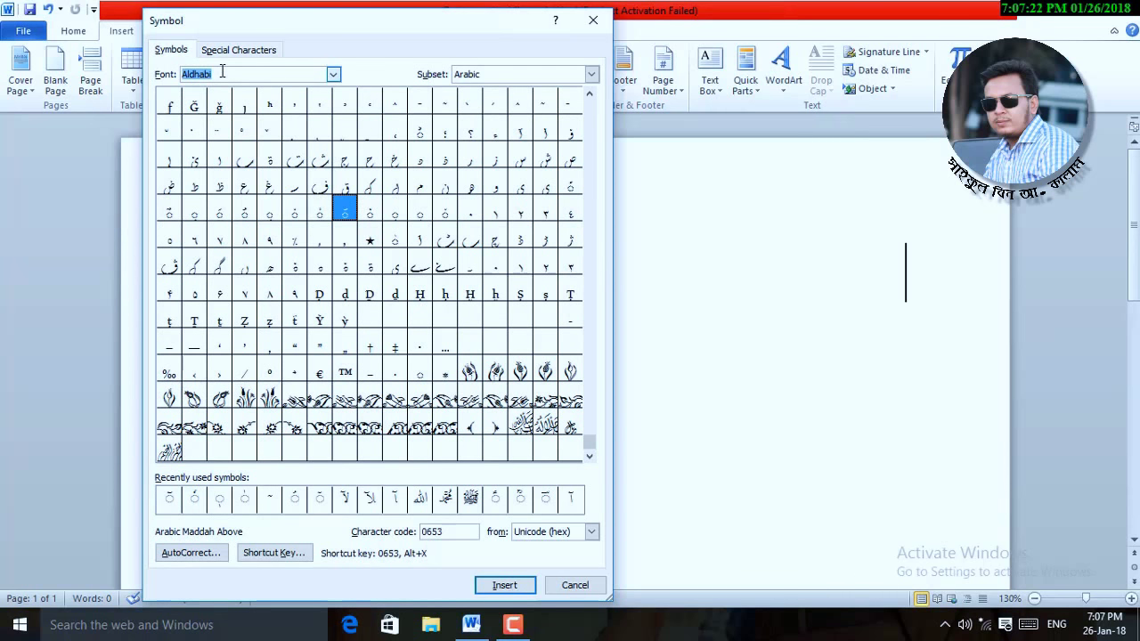
text(arabic typesetting)
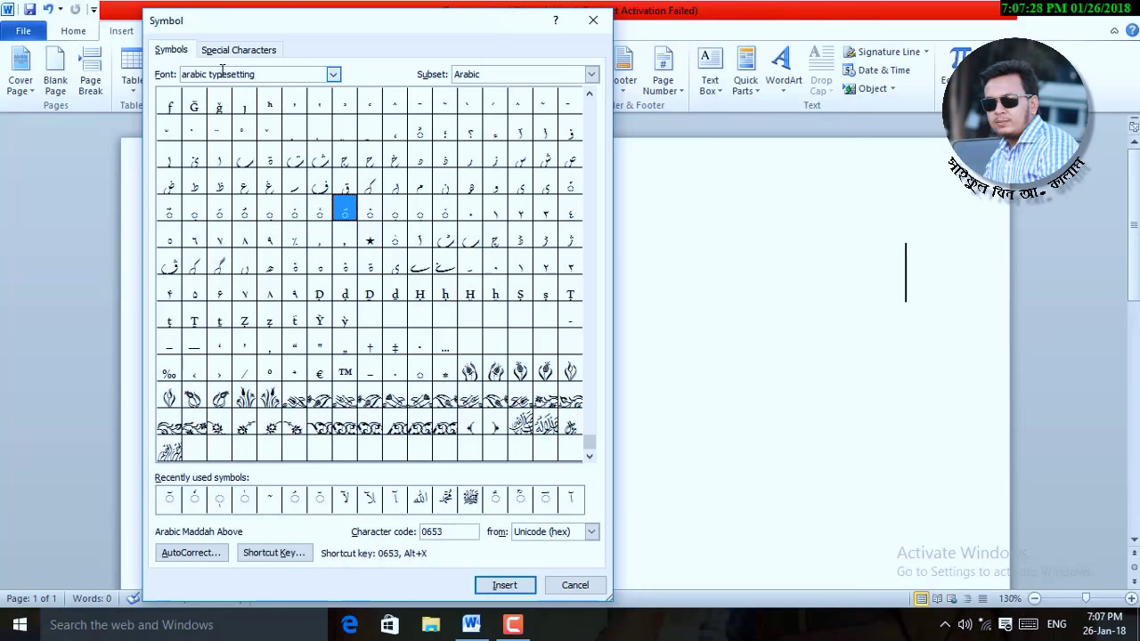
key(Return)
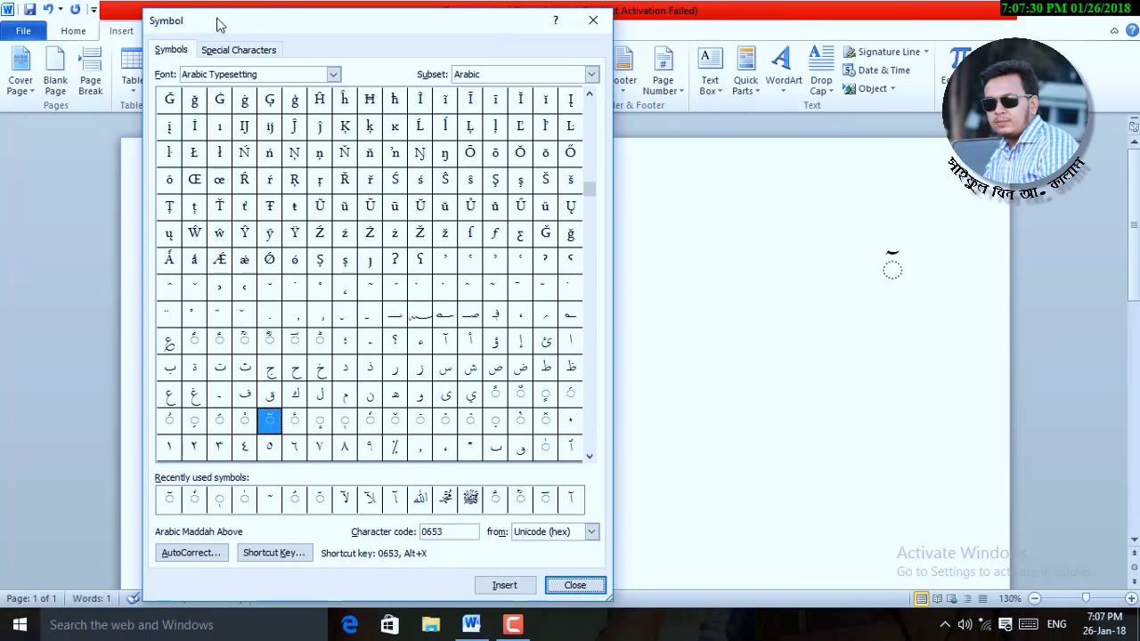
- Erase the stray symbol from the page and enter the letter ذ with the Arabic (Saudi Arabia) keyboard
click(868, 277)
key(BackSpace)
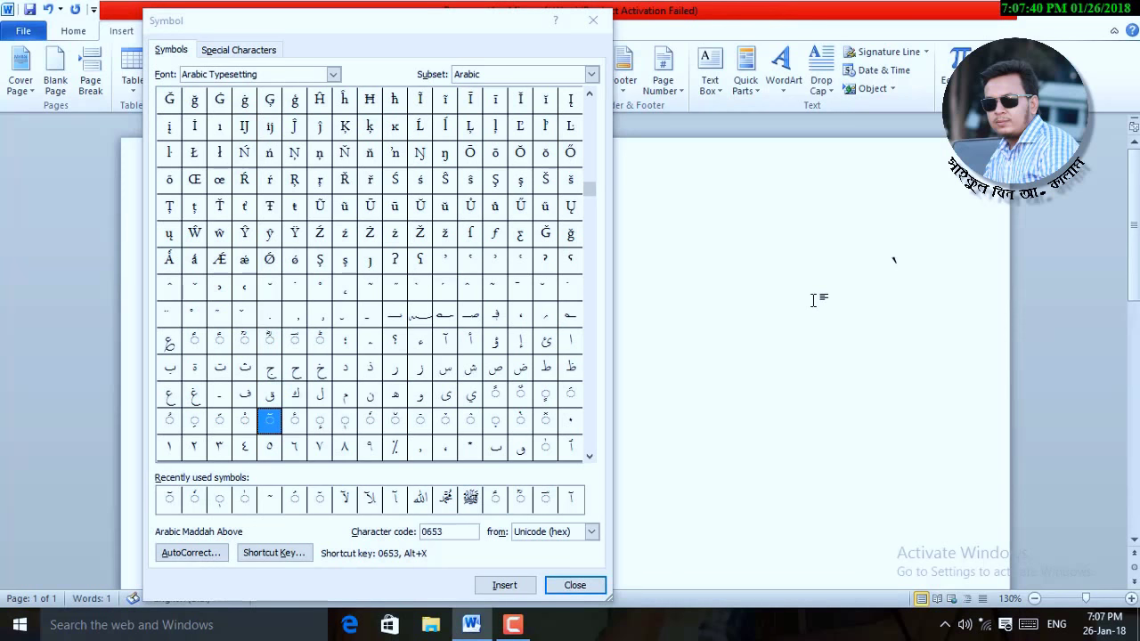
click(1057, 625)
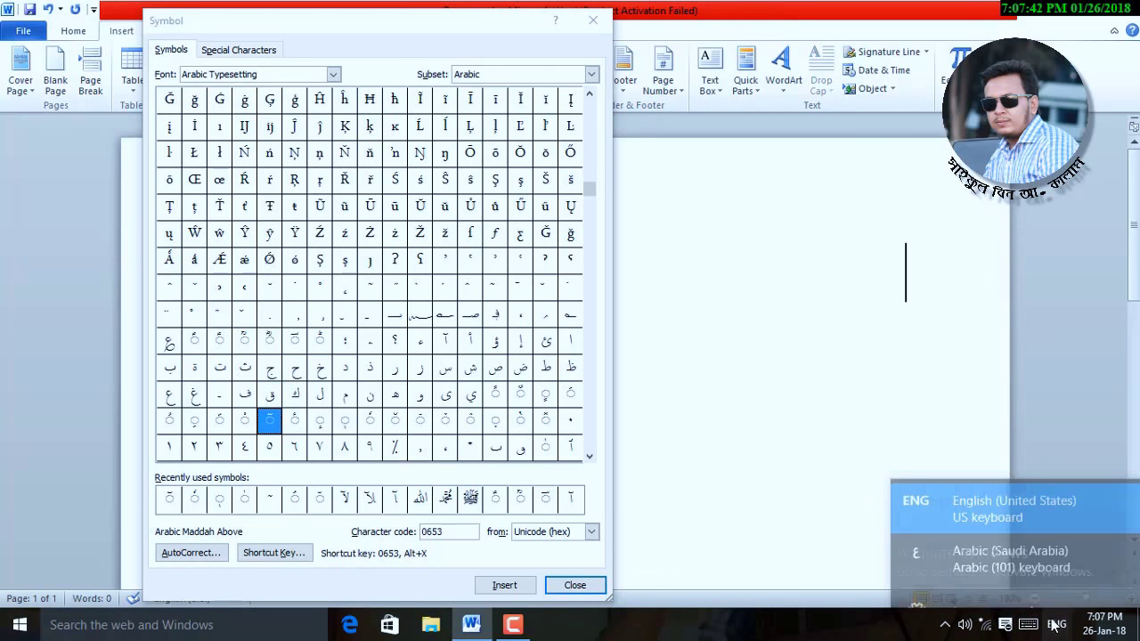
click(1036, 535)
text(ذ)
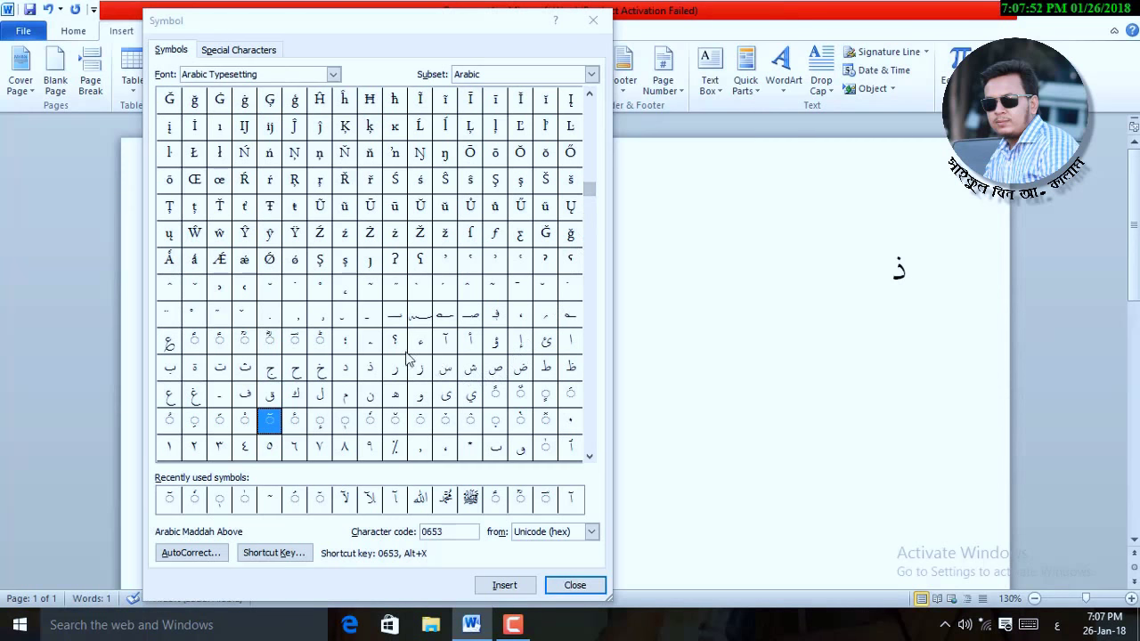
- Insert the Arabic Letter Superscript Alef symbol, character code 0670, above ذ
click(589, 456)
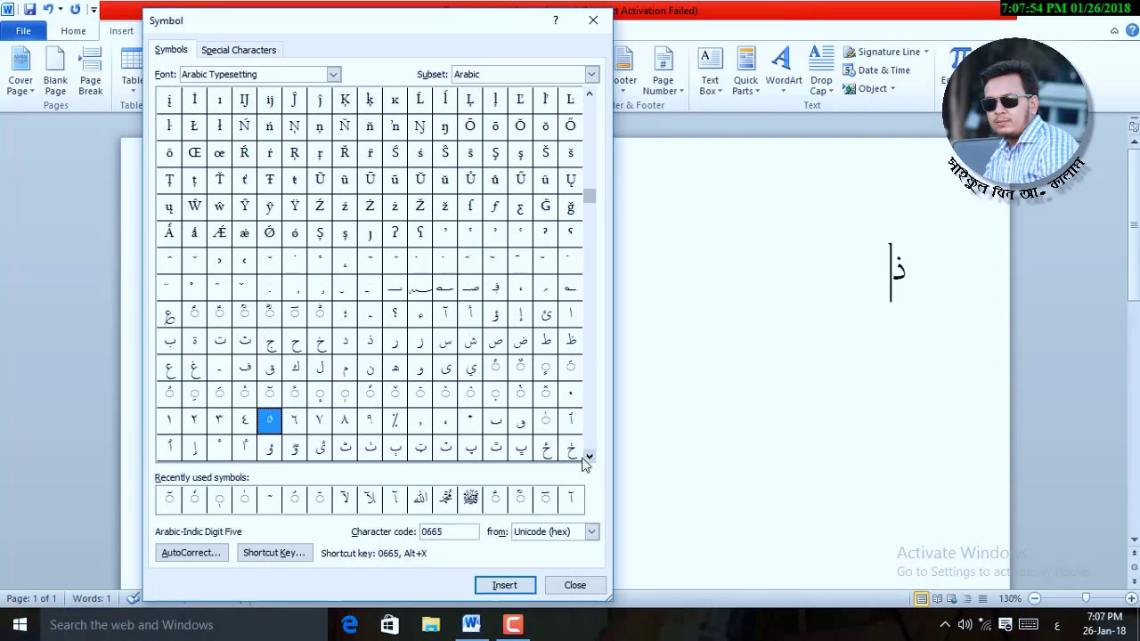
click(546, 426)
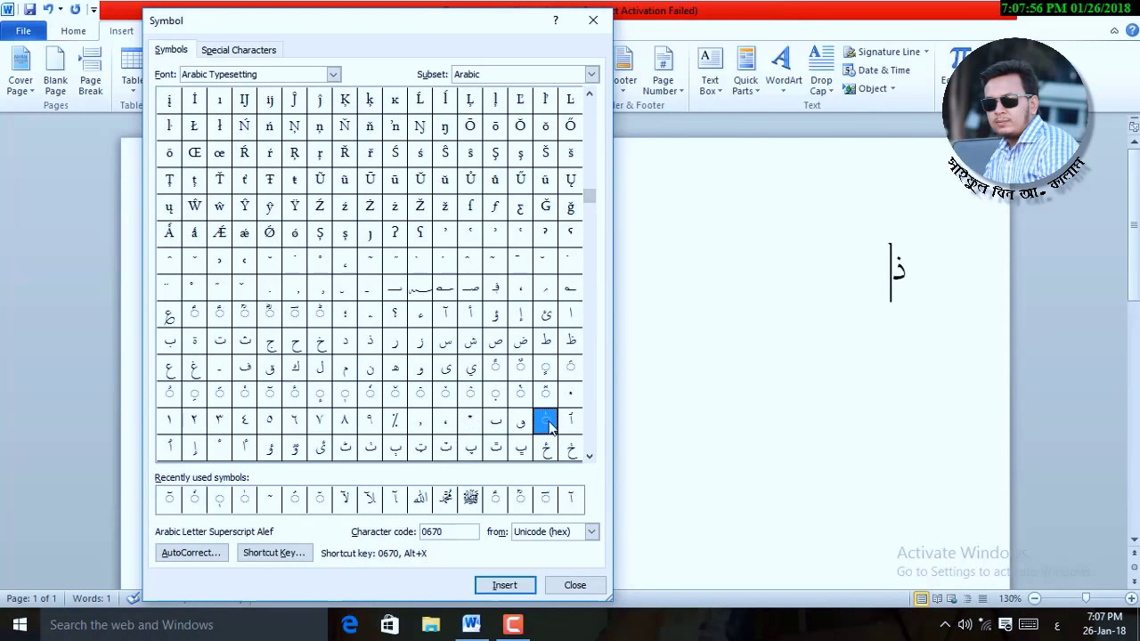
double_click(546, 422)
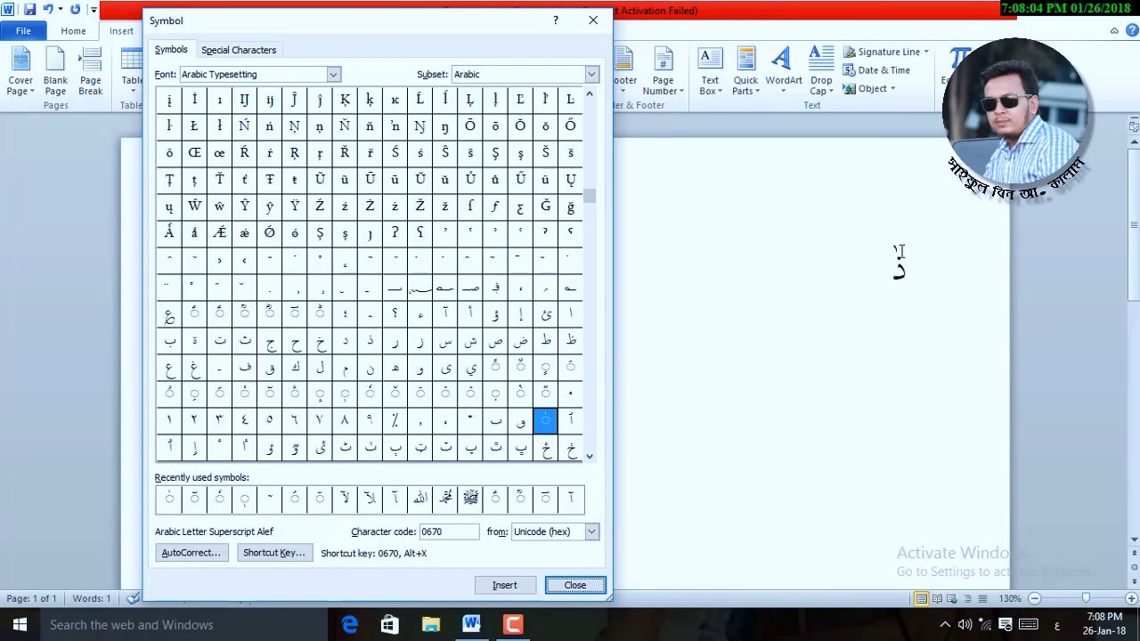
- Examine the character codes and shortcut keys of Ring Above, Arabic Letter Superscript Alef and Arabic Letter Khah, and close the symbol collection
click(589, 457)
click(589, 457)
click(589, 457)
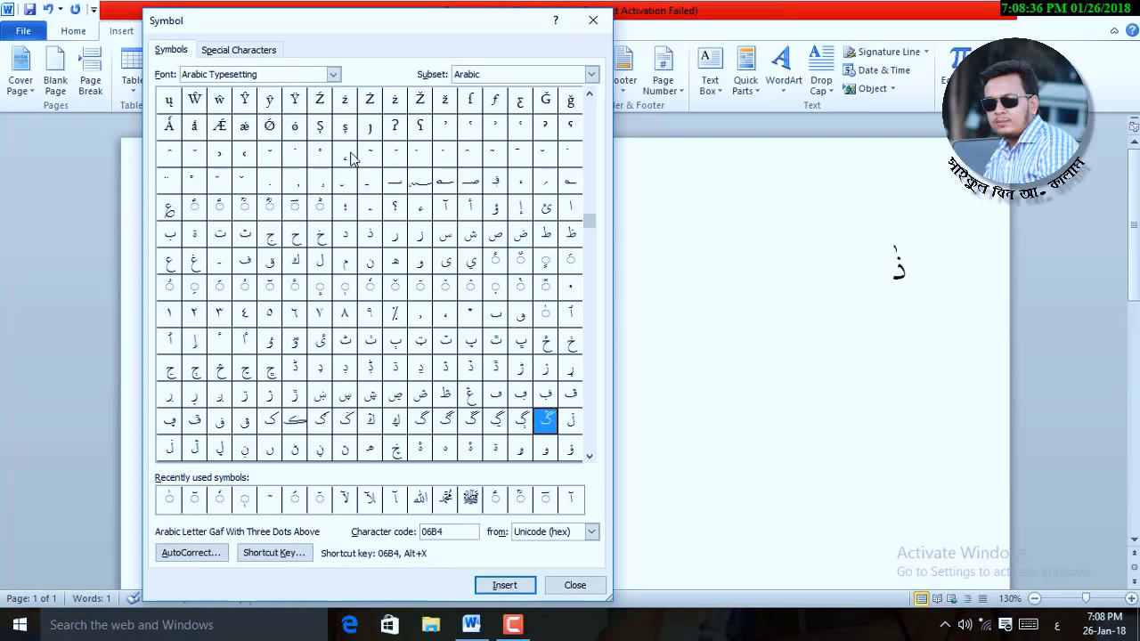
click(320, 158)
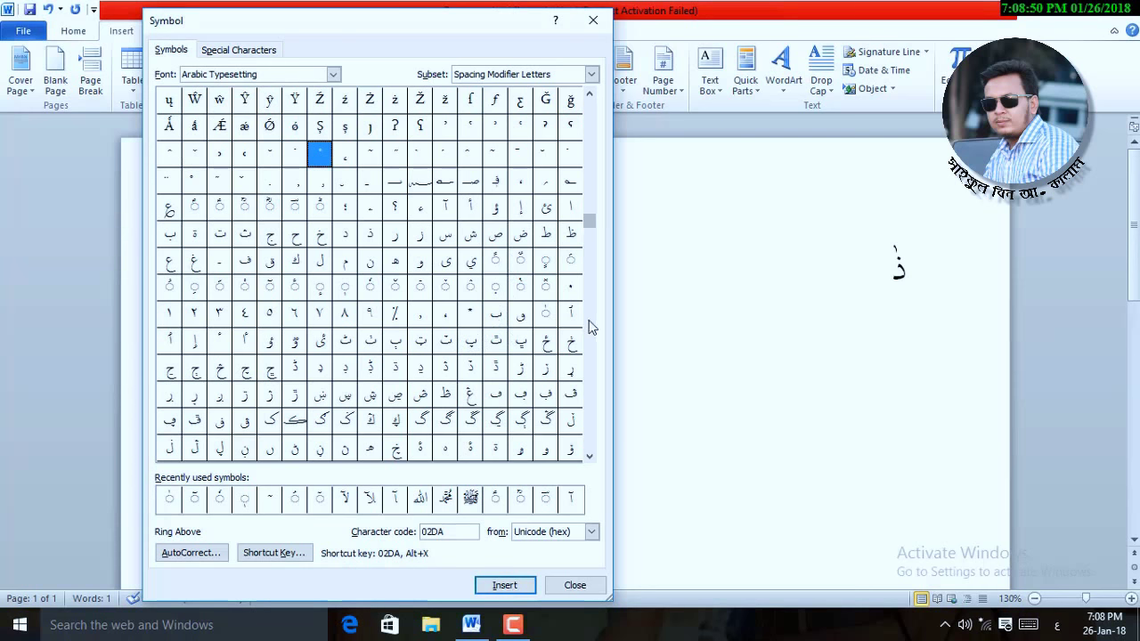
click(541, 318)
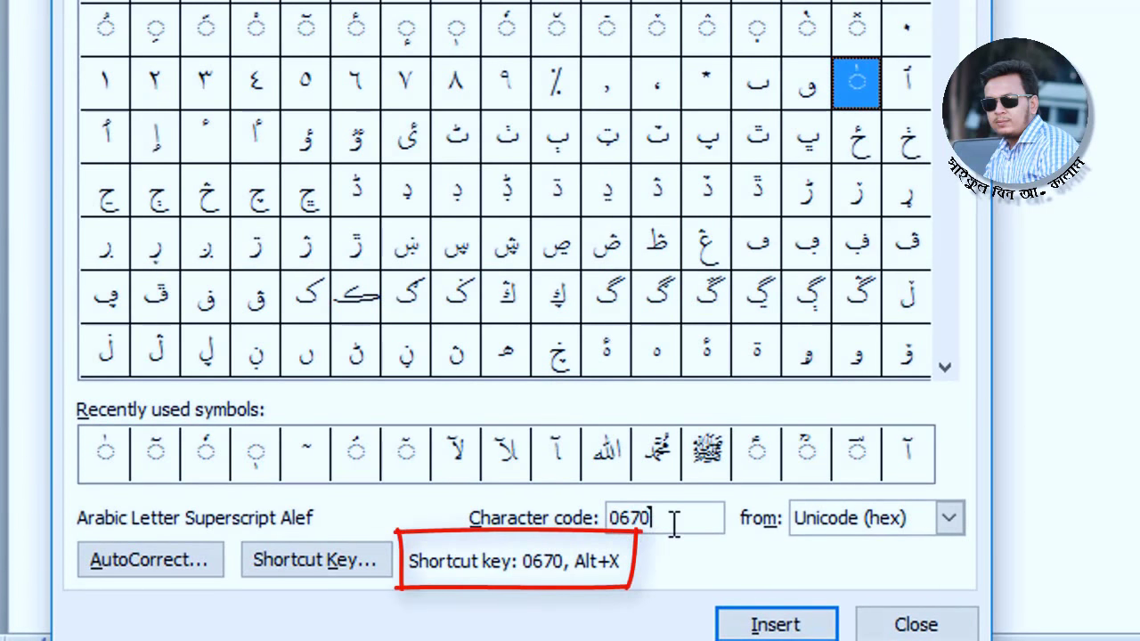
drag(674, 524, 503, 519)
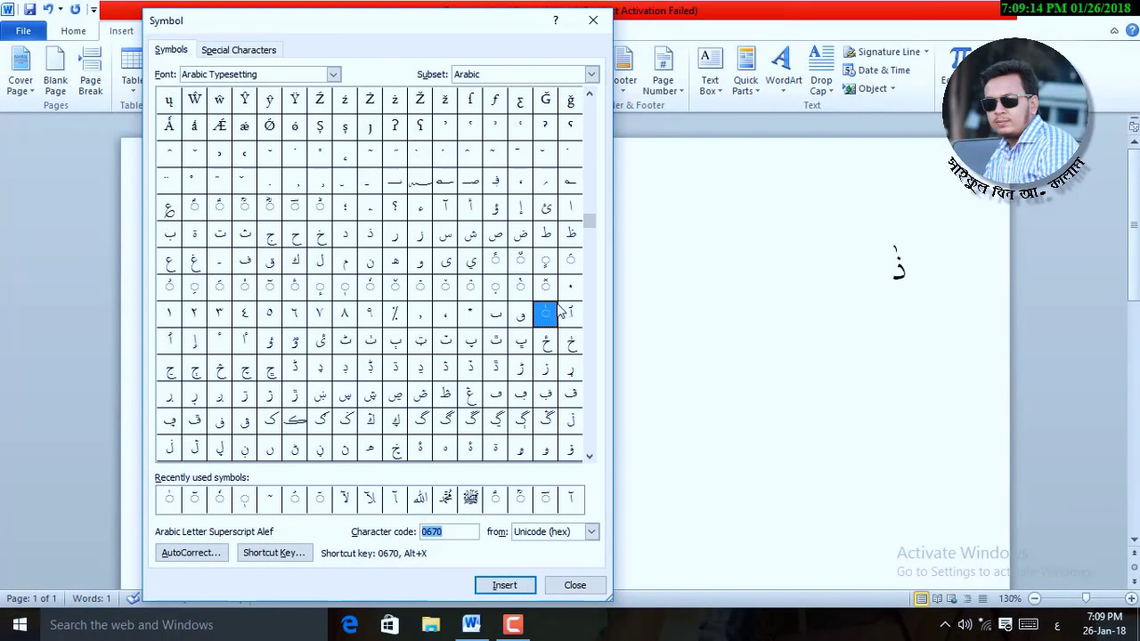
click(319, 238)
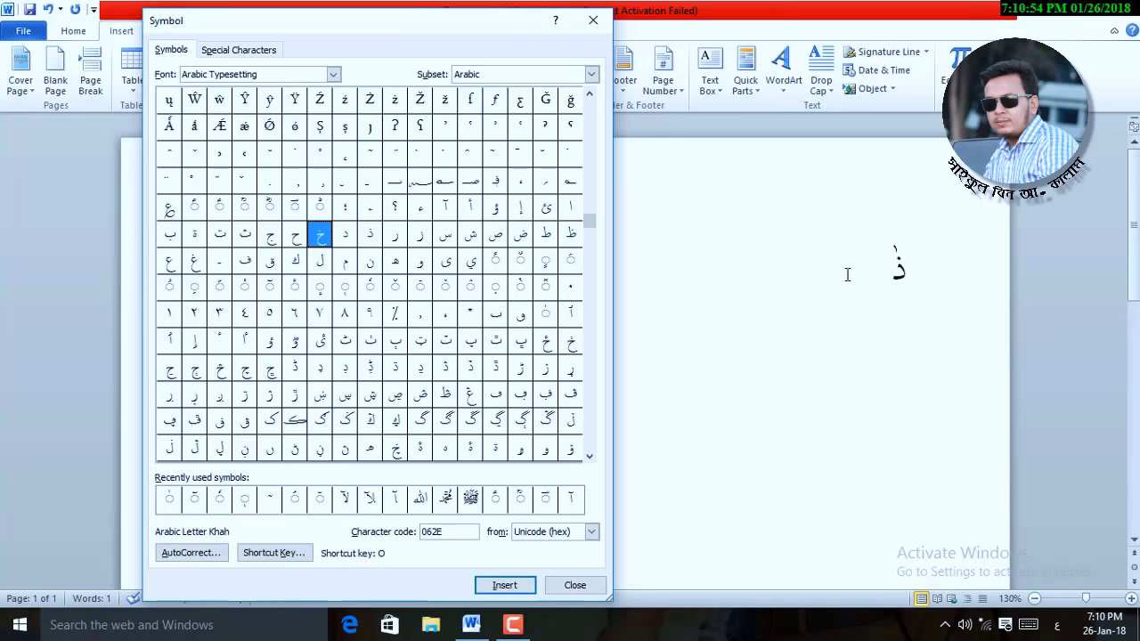
click(593, 19)
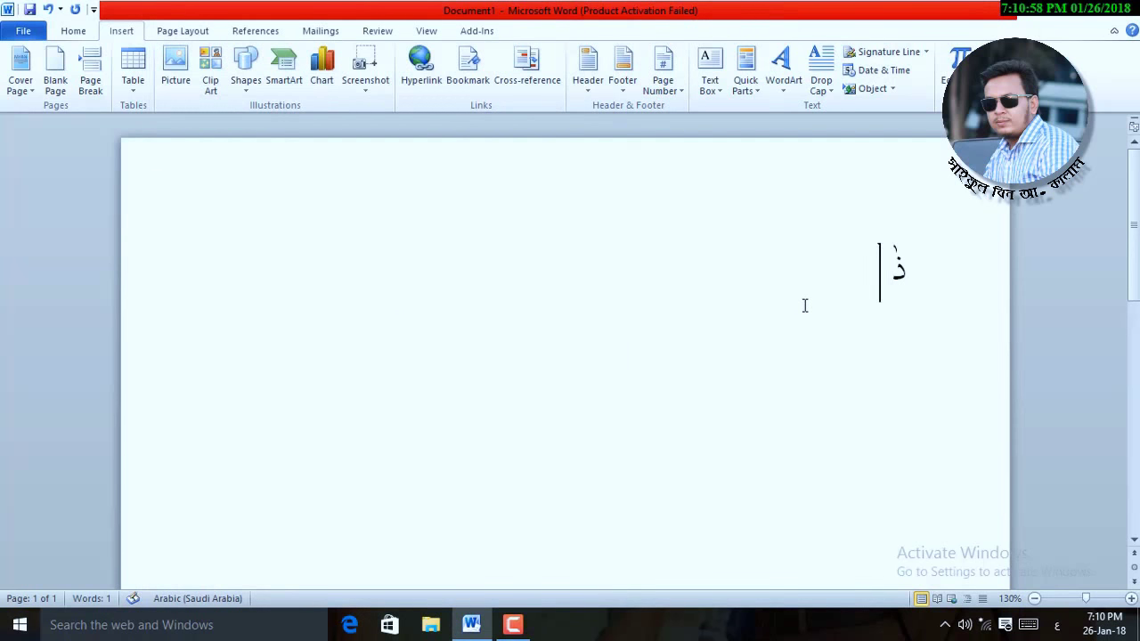
- Enter the Arabic digits ١٢٣٤٥٦١٢٣ after the ذ with its superscript alef
text(١٢)
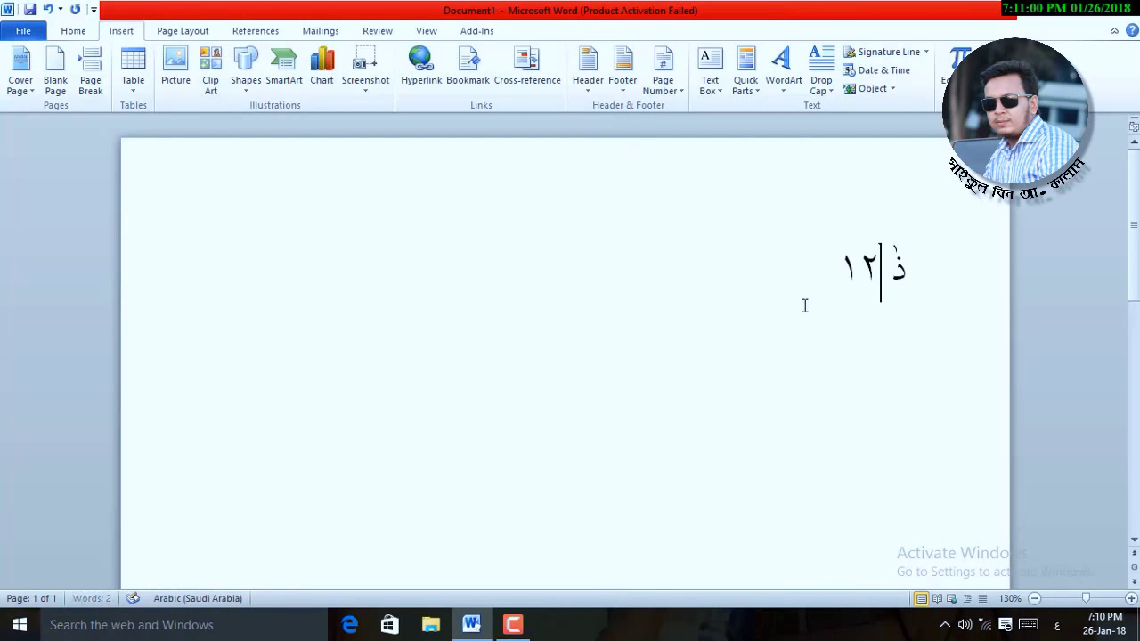
text(٣٤٥)
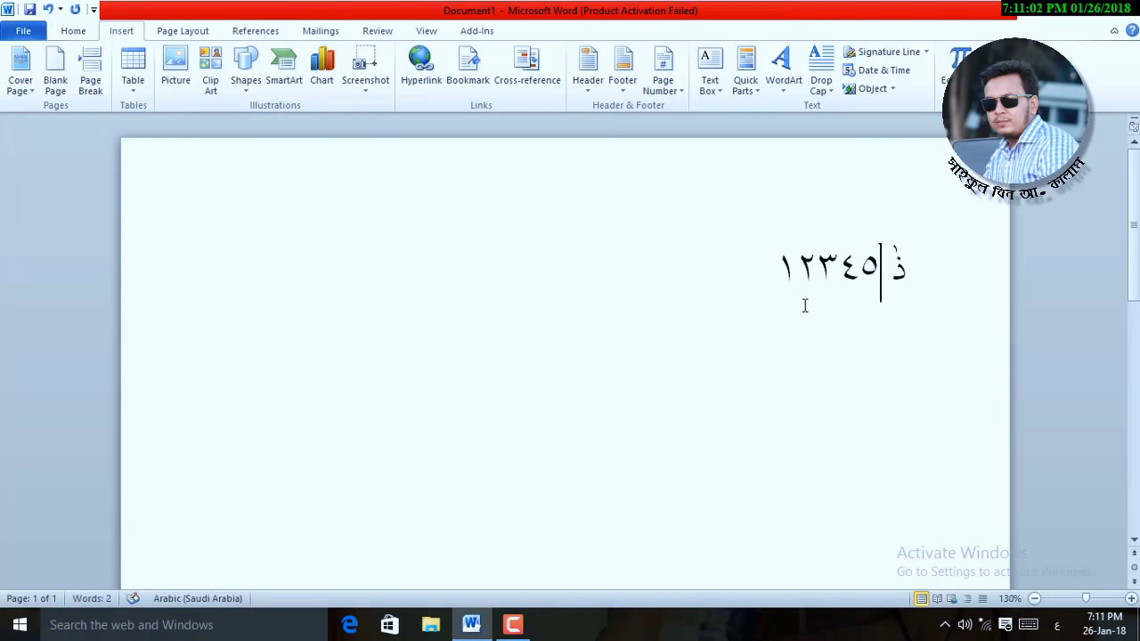
text(٦)
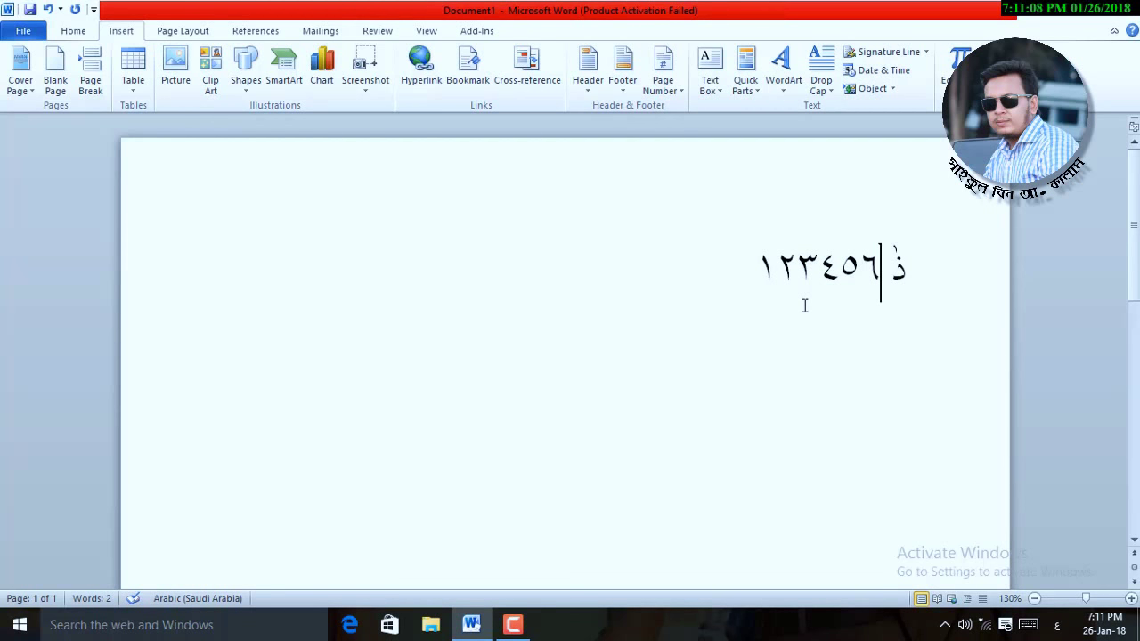
text(١٢٣)
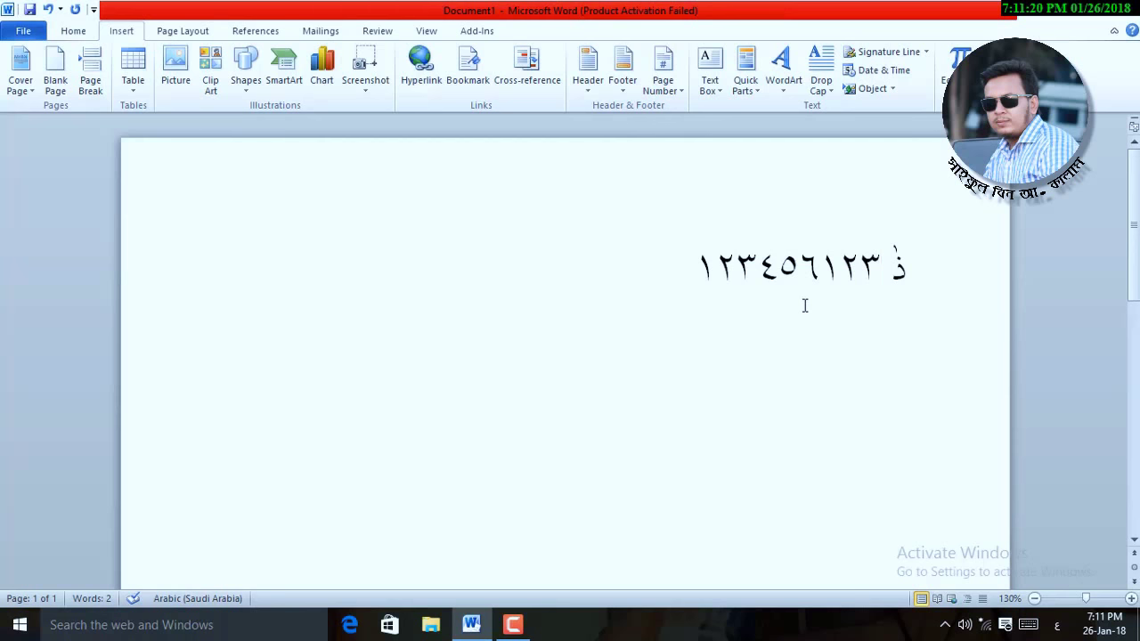
- Clear the page and insert the Arabic-Indic digits ١٢٣٤ as symbols, character codes 0661 to 0664
key(ctrl+a)
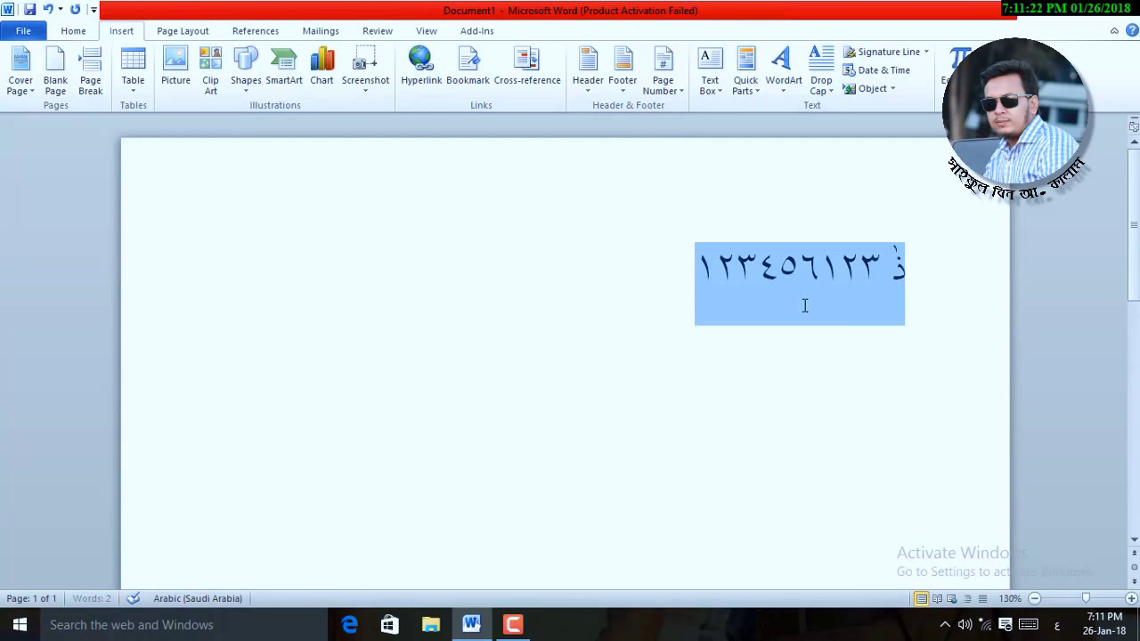
key(Delete)
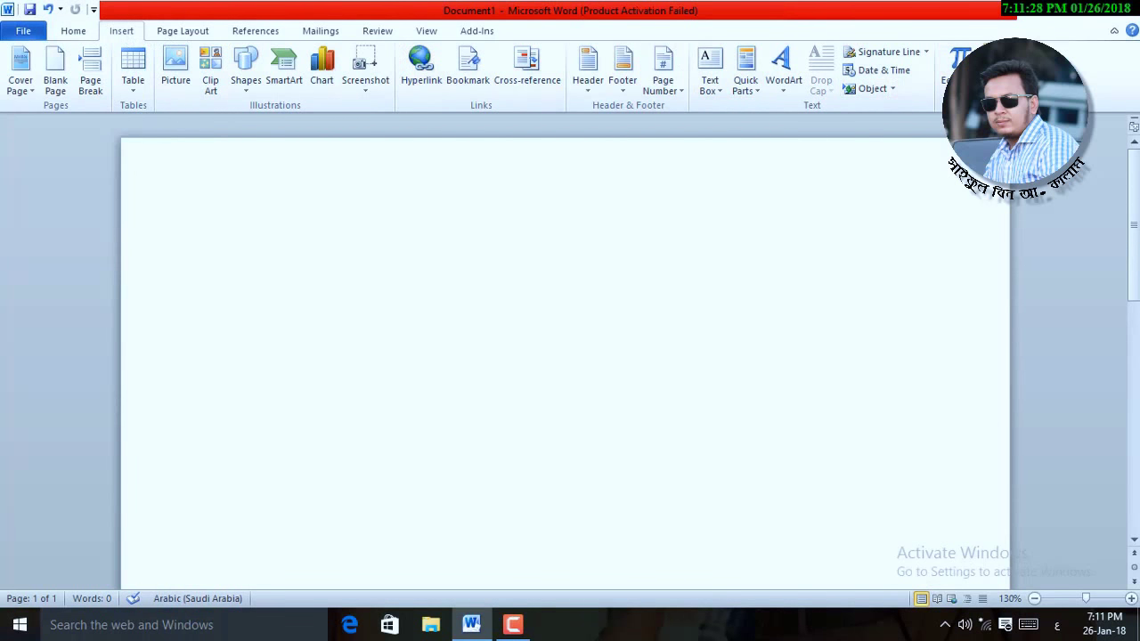
click(998, 72)
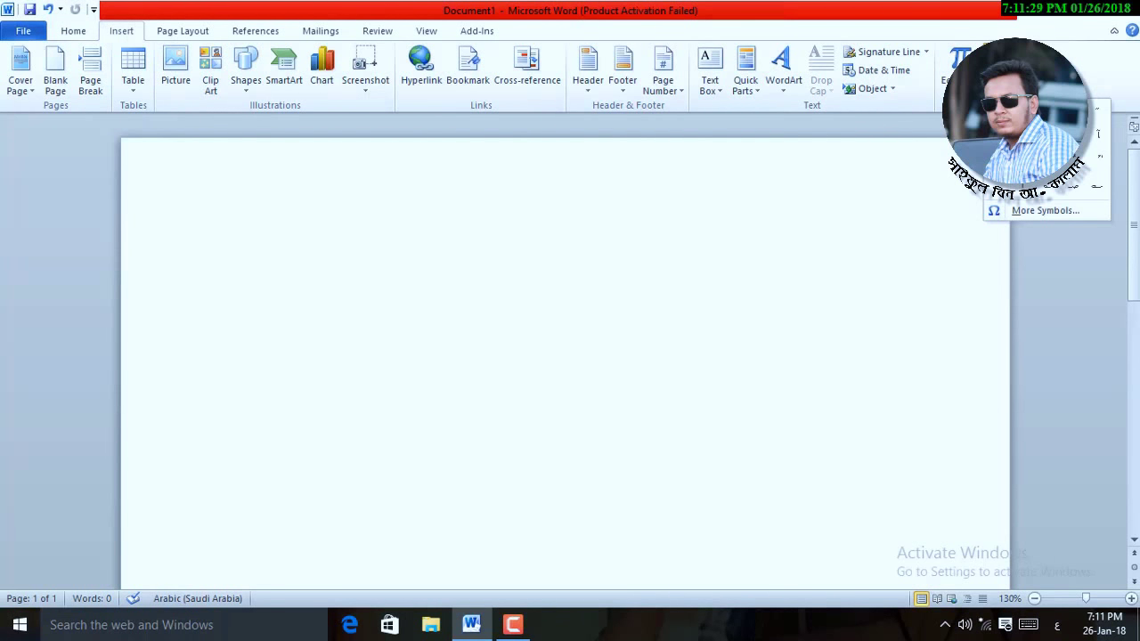
click(1034, 210)
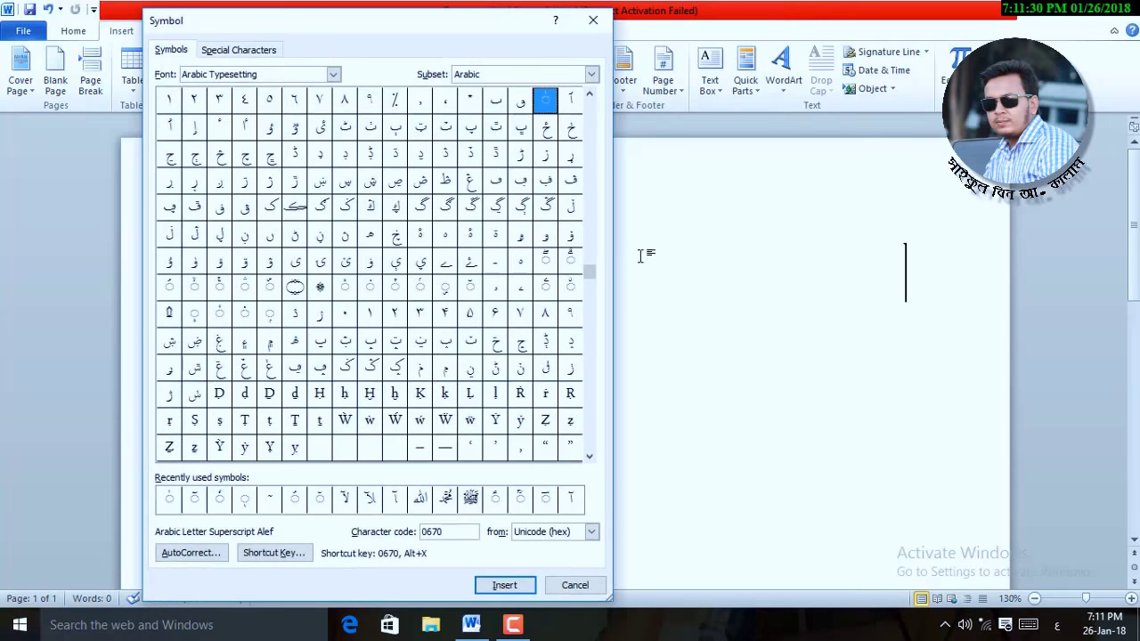
double_click(169, 100)
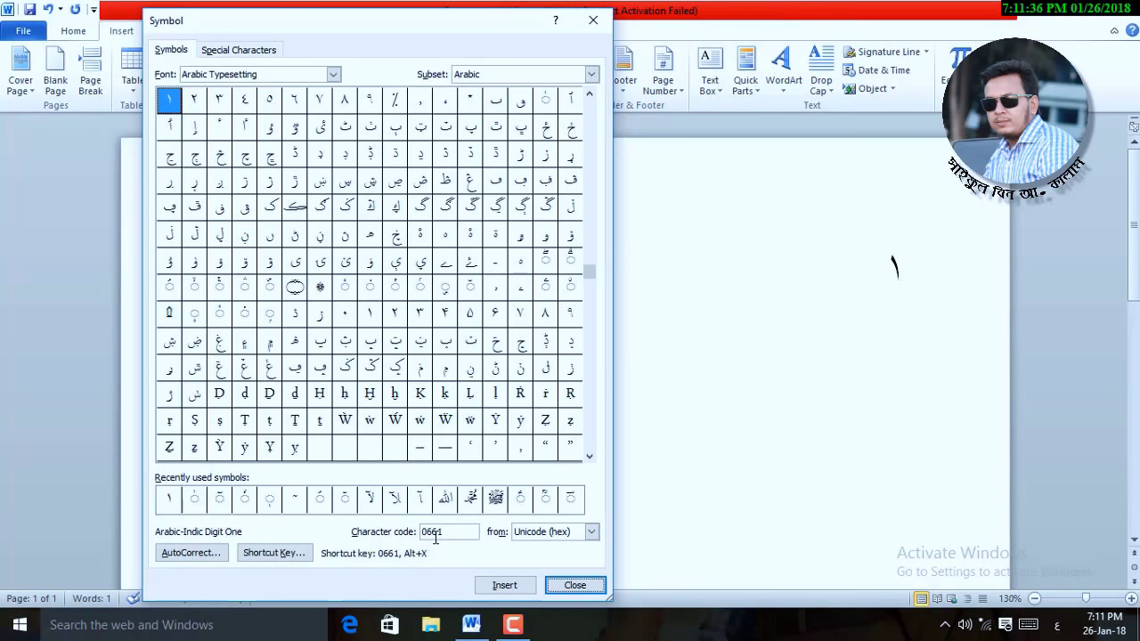
click(192, 102)
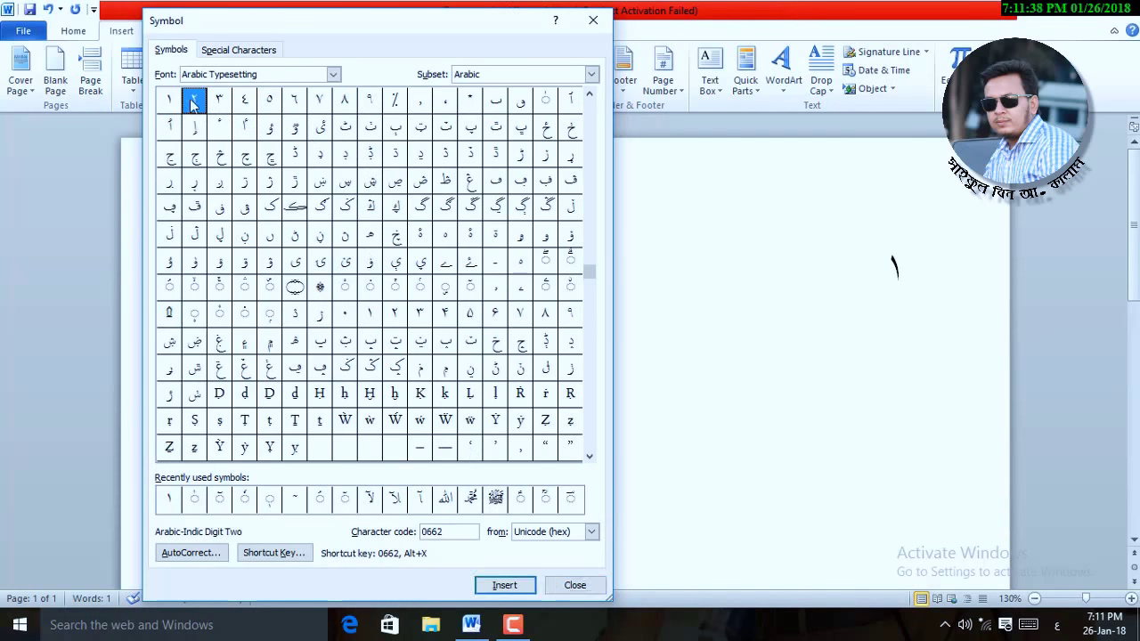
double_click(193, 102)
double_click(219, 100)
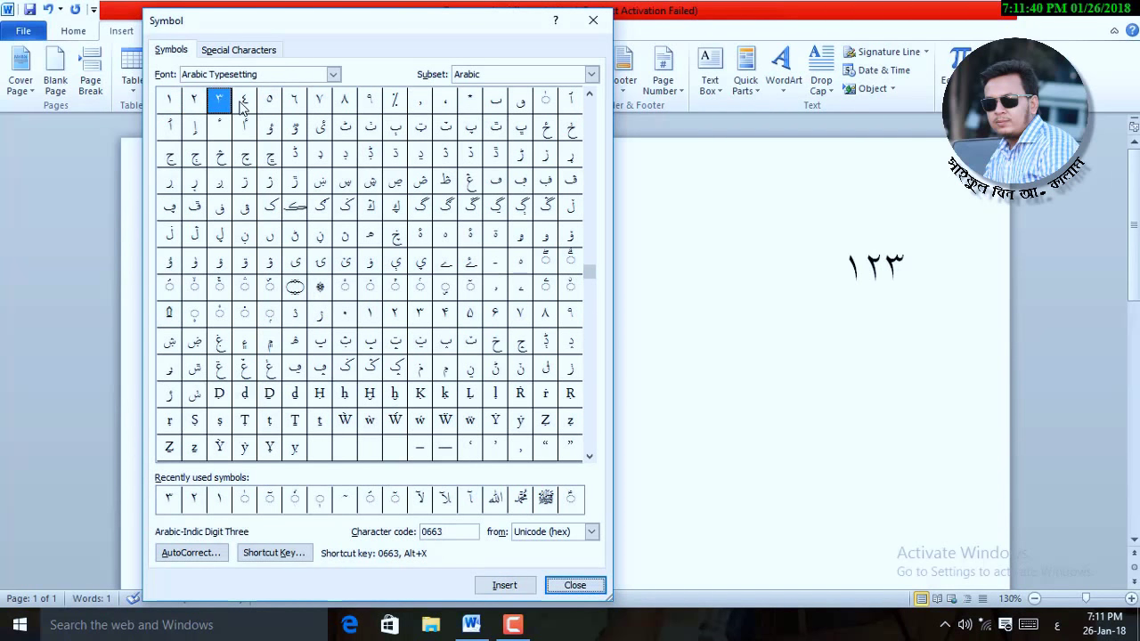
double_click(242, 102)
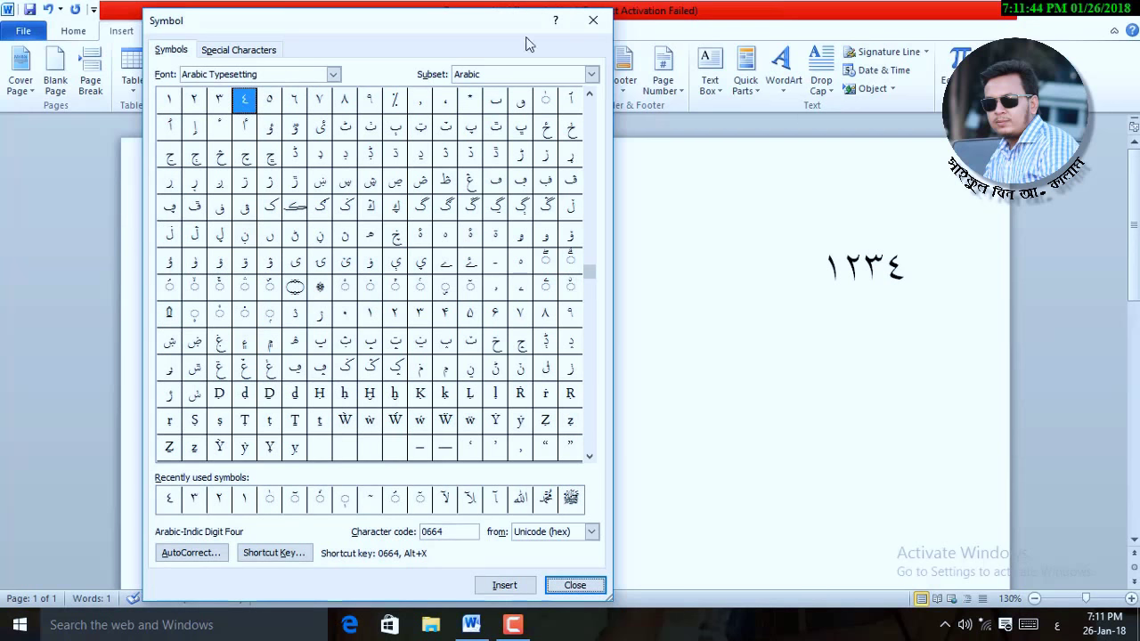
click(594, 21)
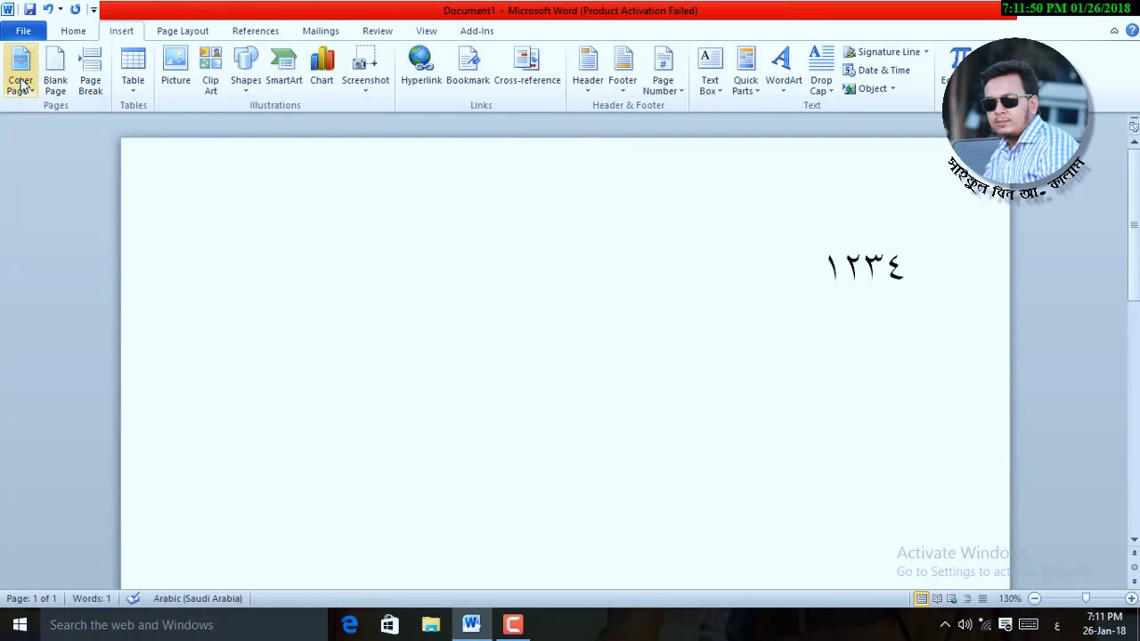
- Set the Numeral option for document content to Arabic in the advanced Word options
click(21, 31)
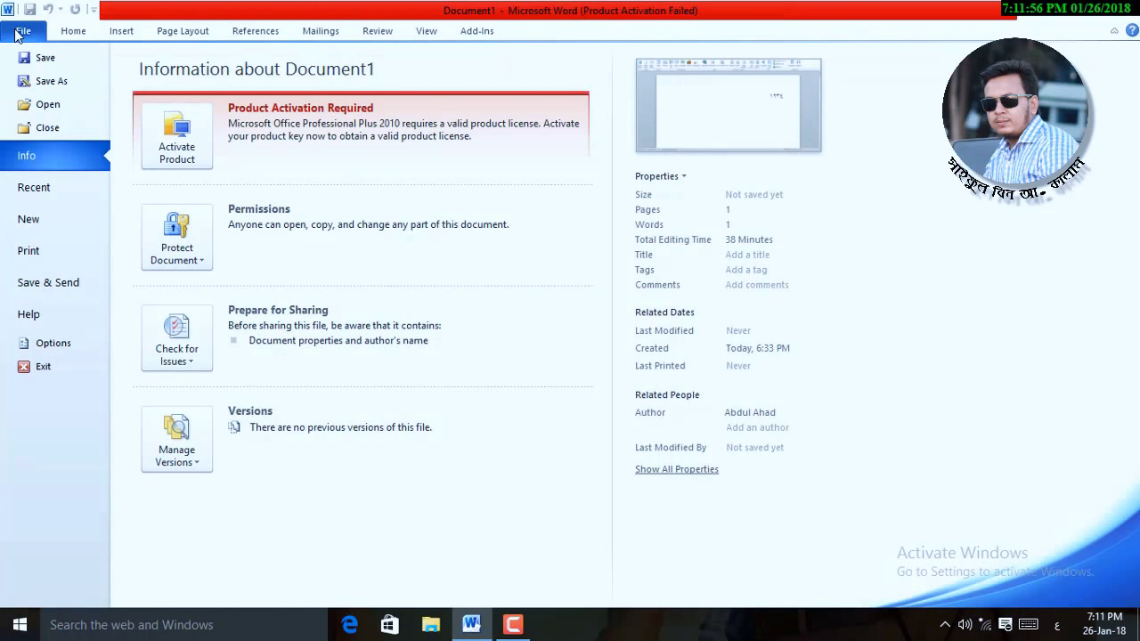
click(59, 350)
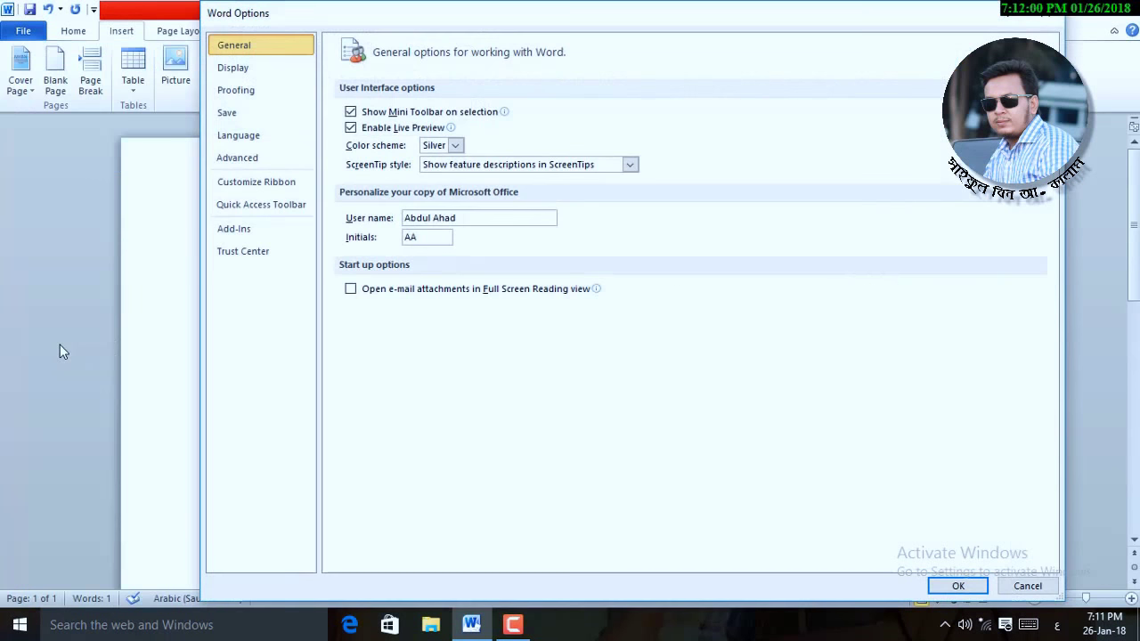
click(247, 164)
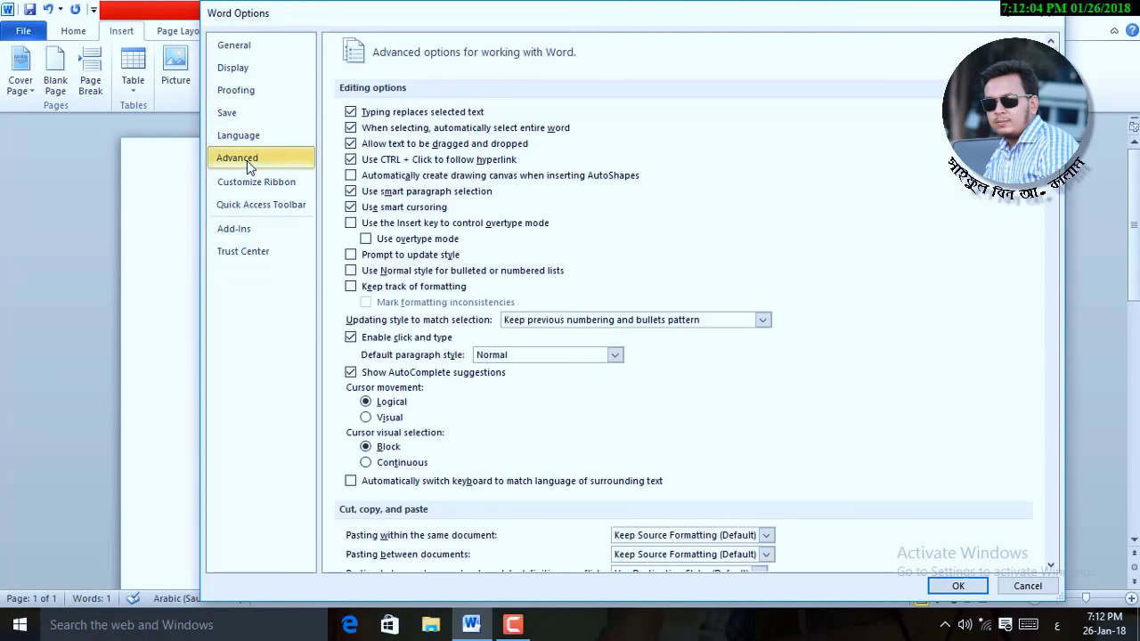
scroll(516, 392, down, 6)
scroll(519, 406, down, 10)
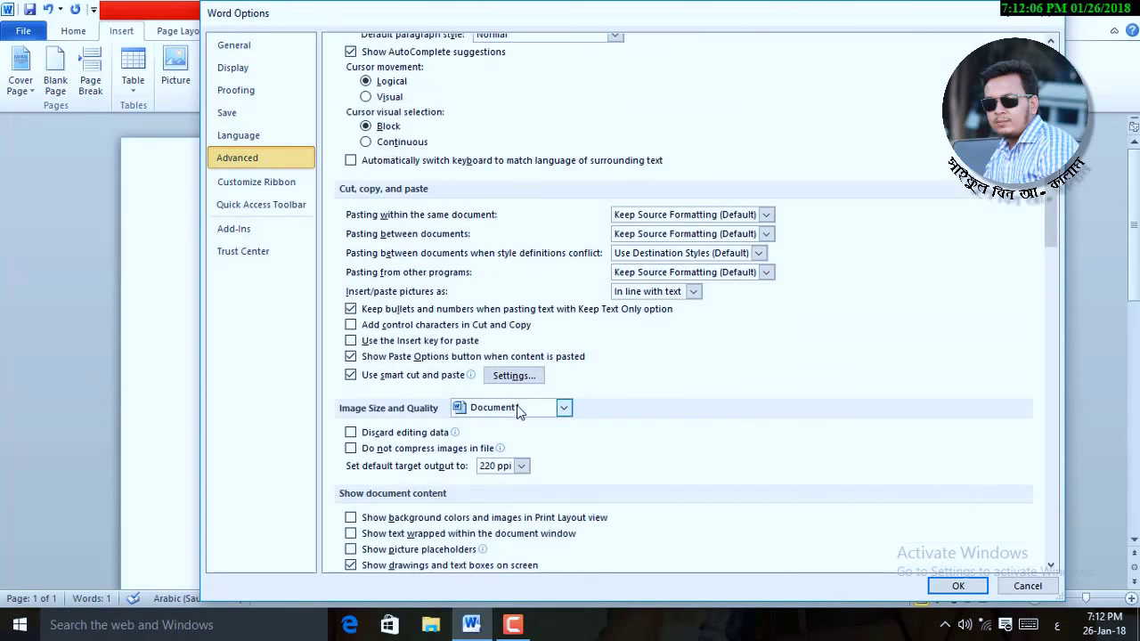
scroll(523, 430, down, 3)
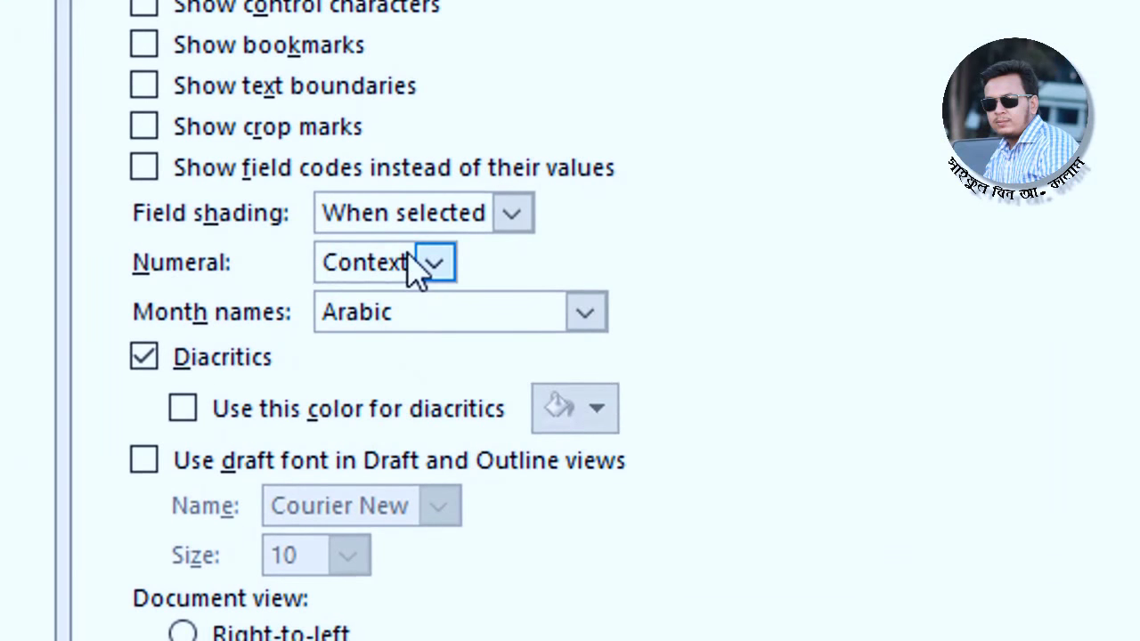
click(419, 267)
click(379, 312)
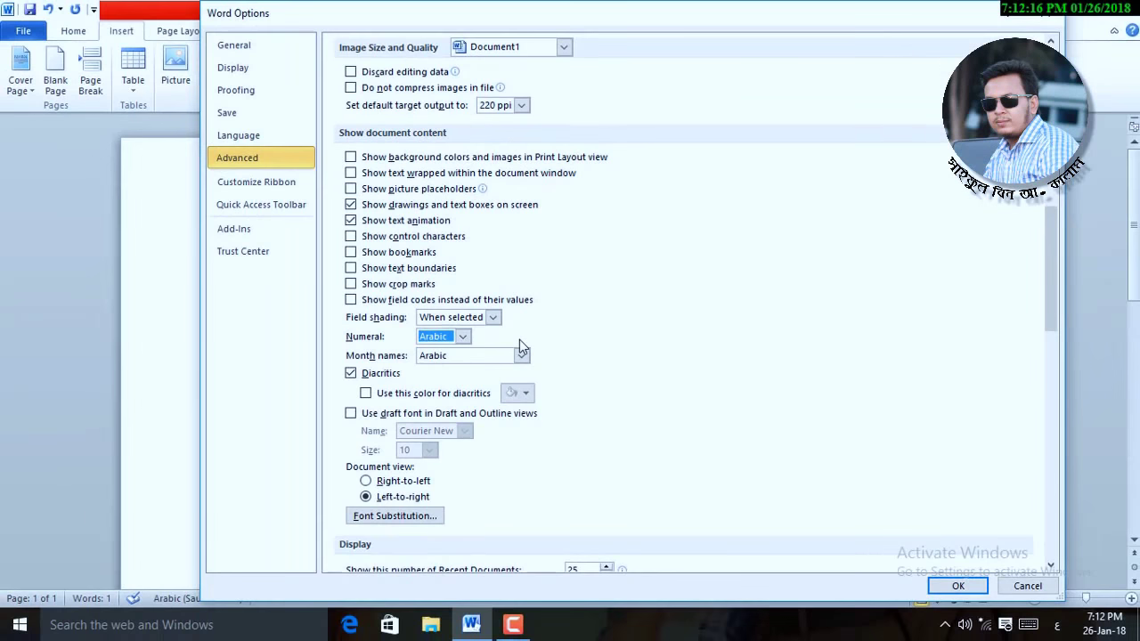
click(958, 586)
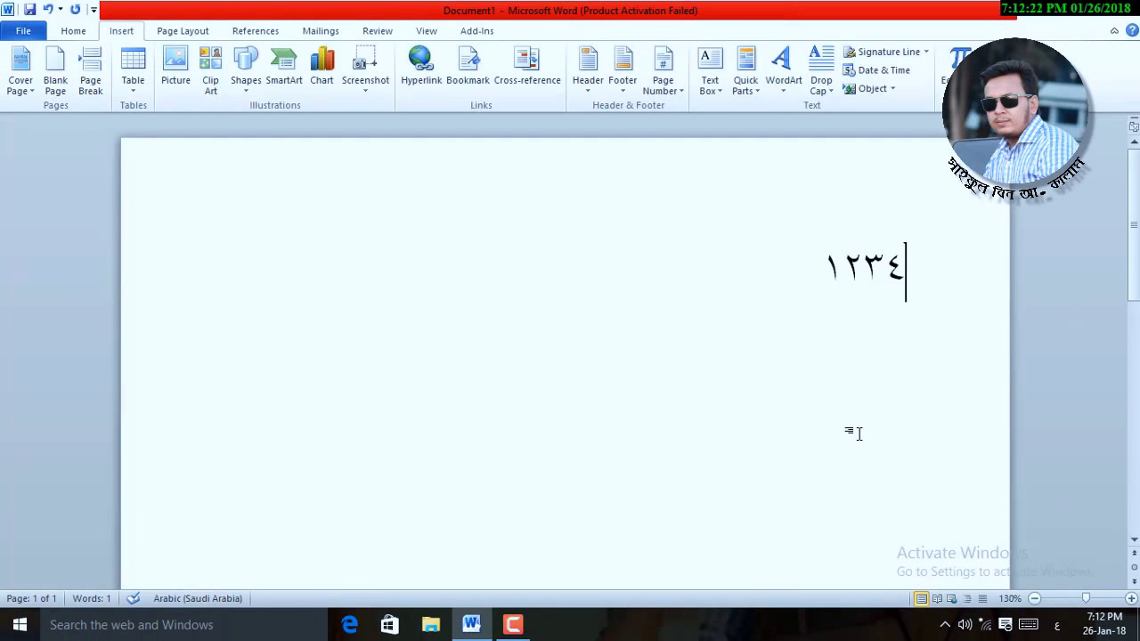
- Enter the digits 123456789 on a new line below ١٢٣٤
key(Return)
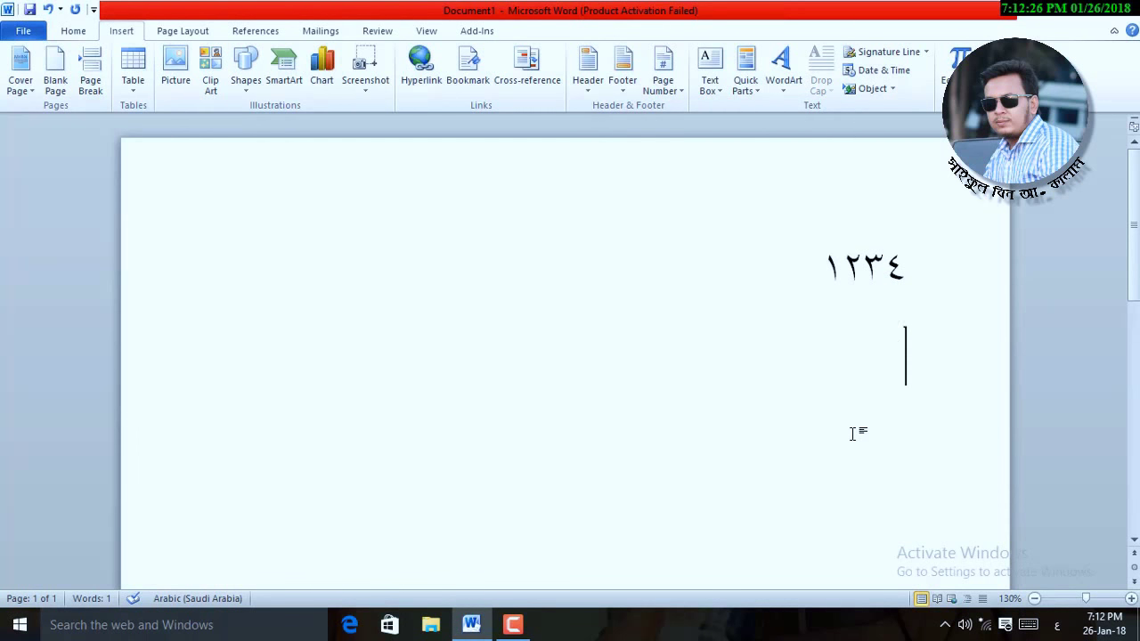
text(123)
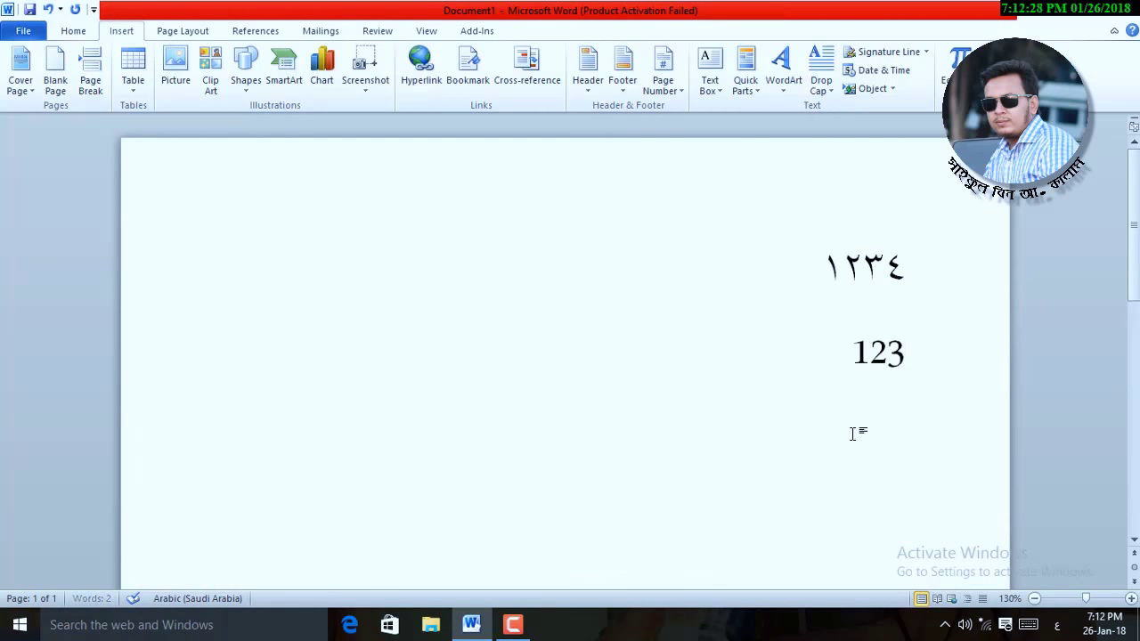
text(45)
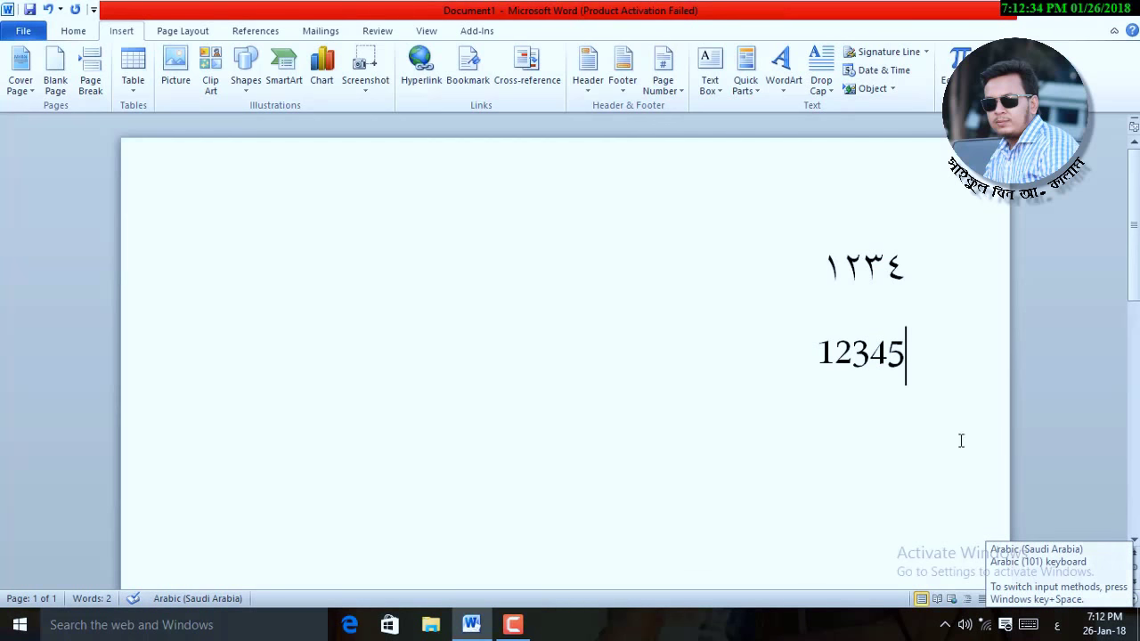
text(6)
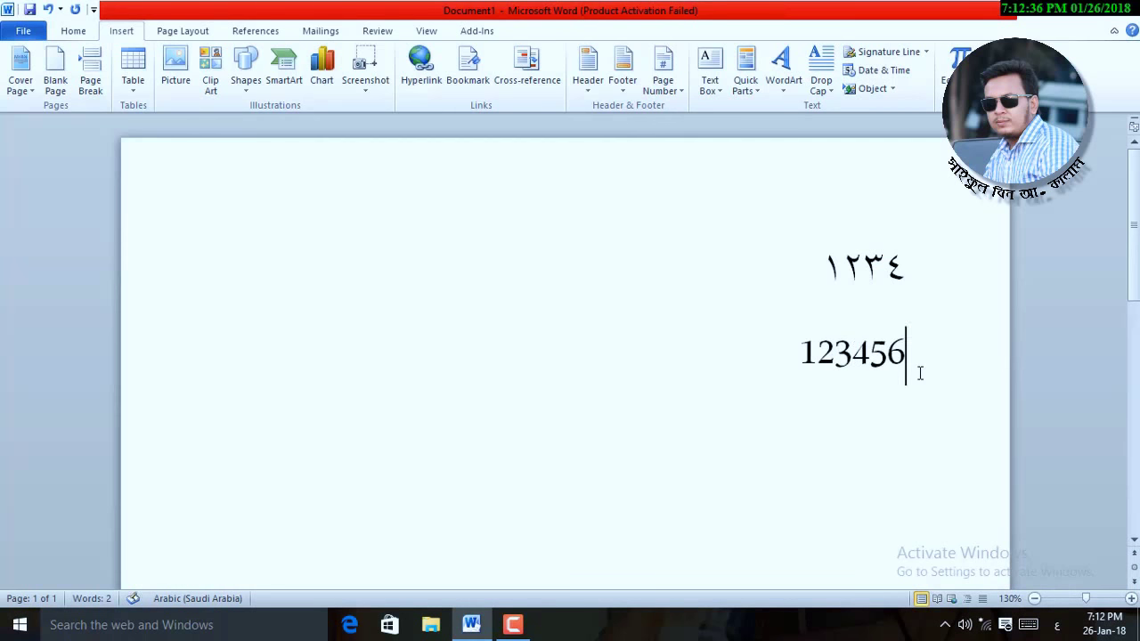
text(789)
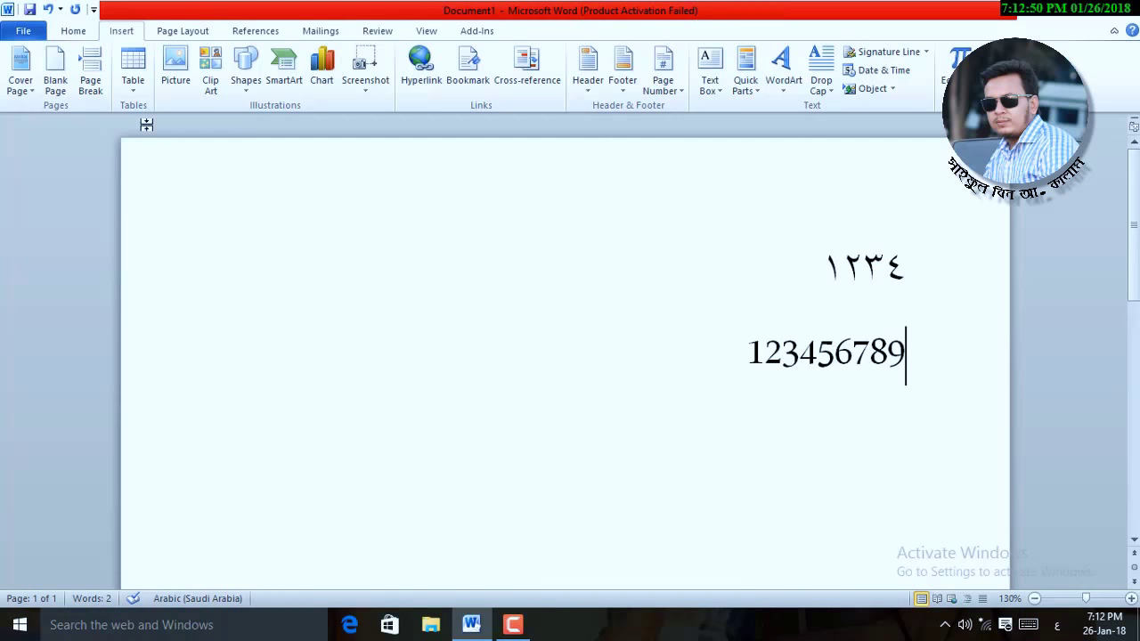
- Set the Numeral option for document content to Context in the advanced Word options
click(20, 32)
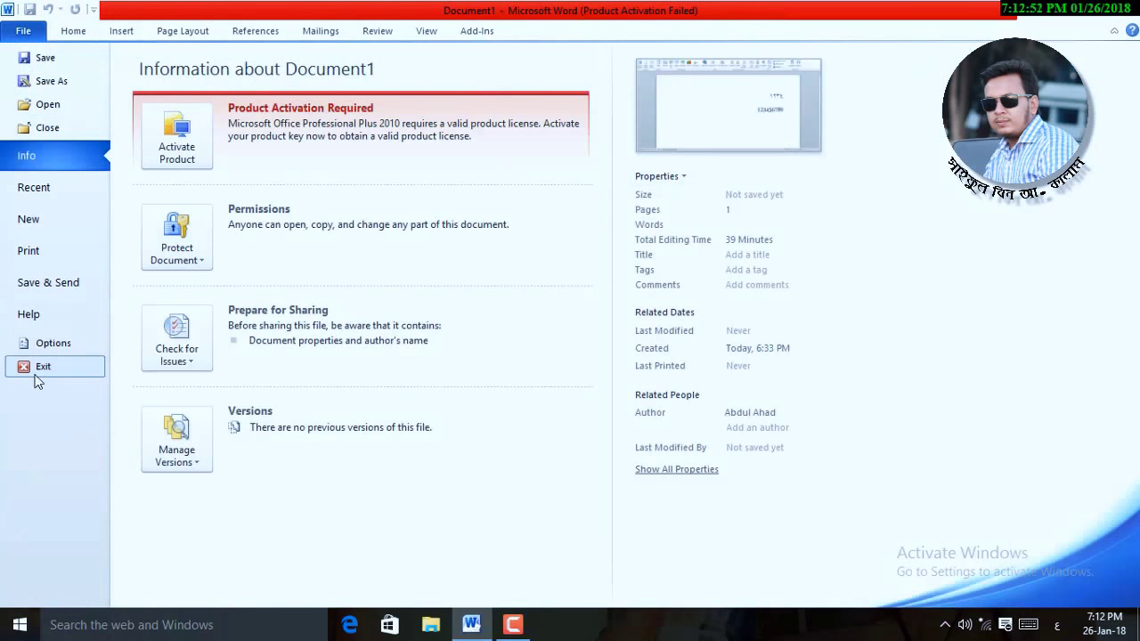
click(54, 345)
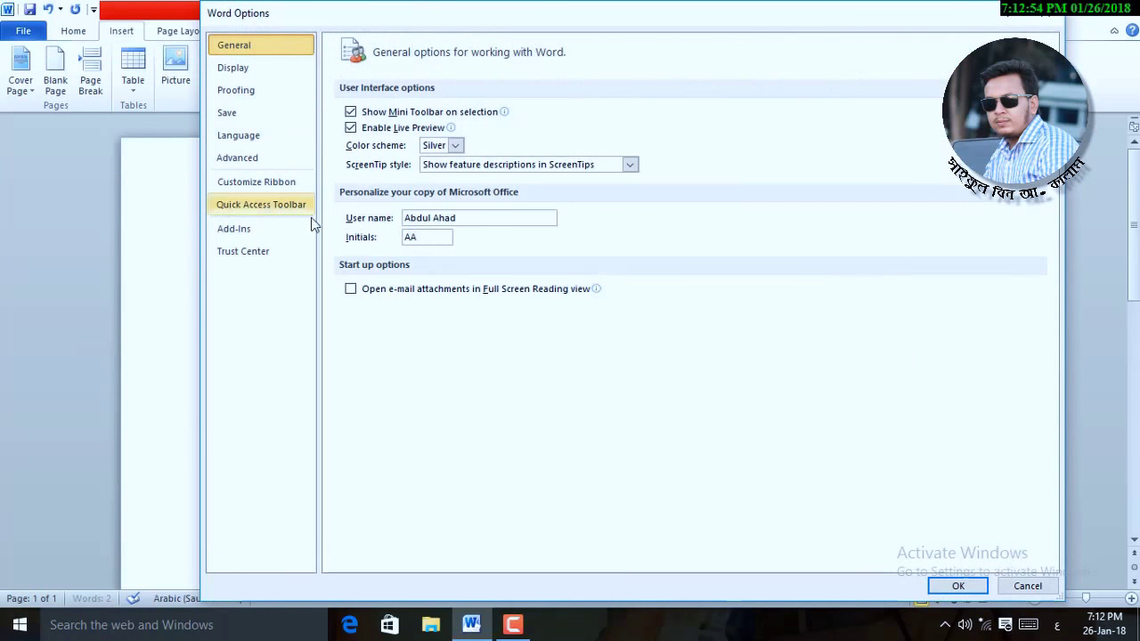
click(257, 158)
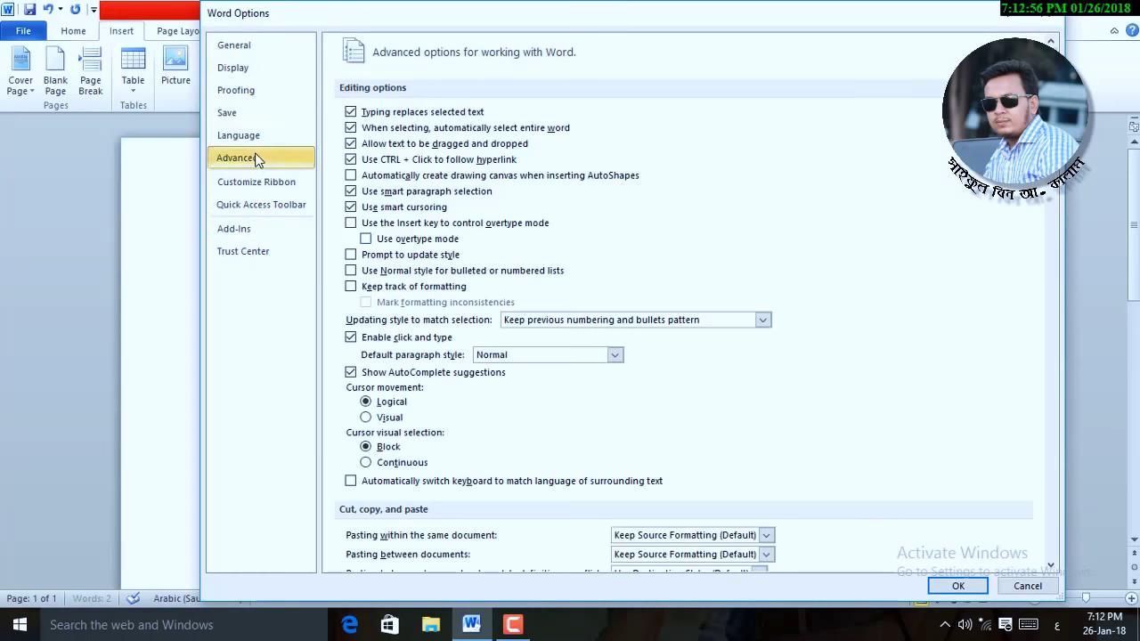
scroll(607, 429, down, 7)
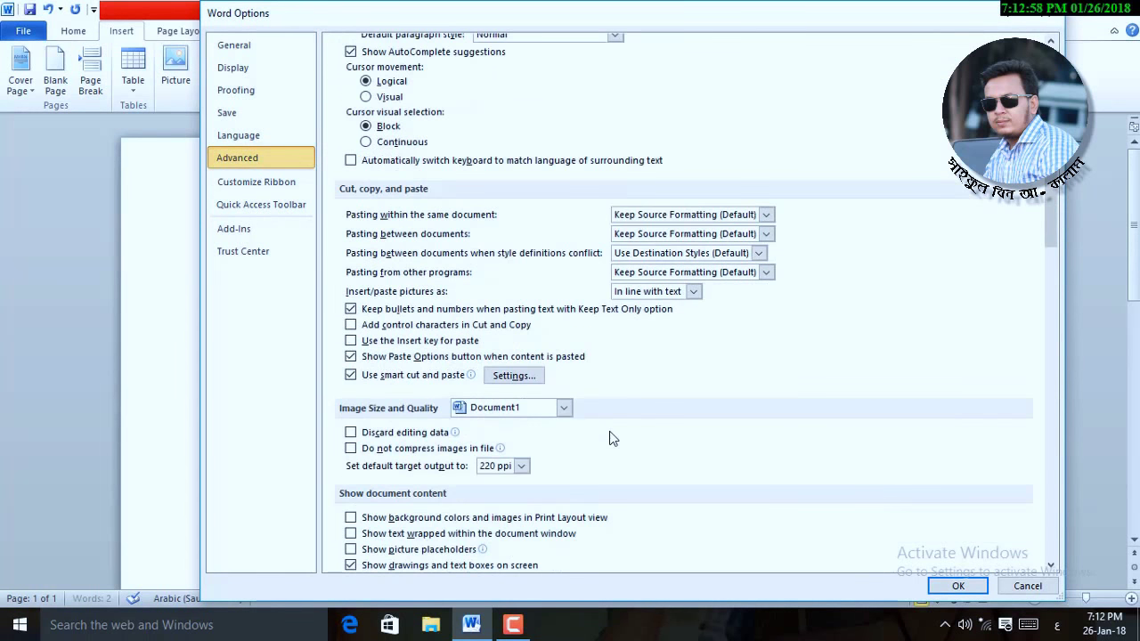
scroll(611, 438, down, 5)
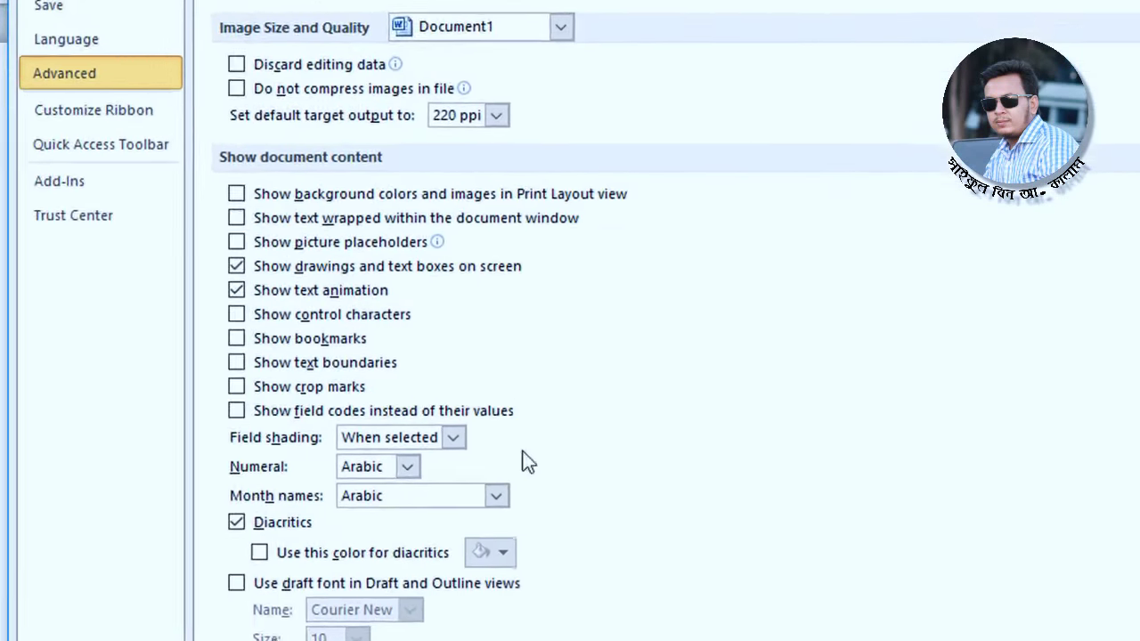
click(374, 499)
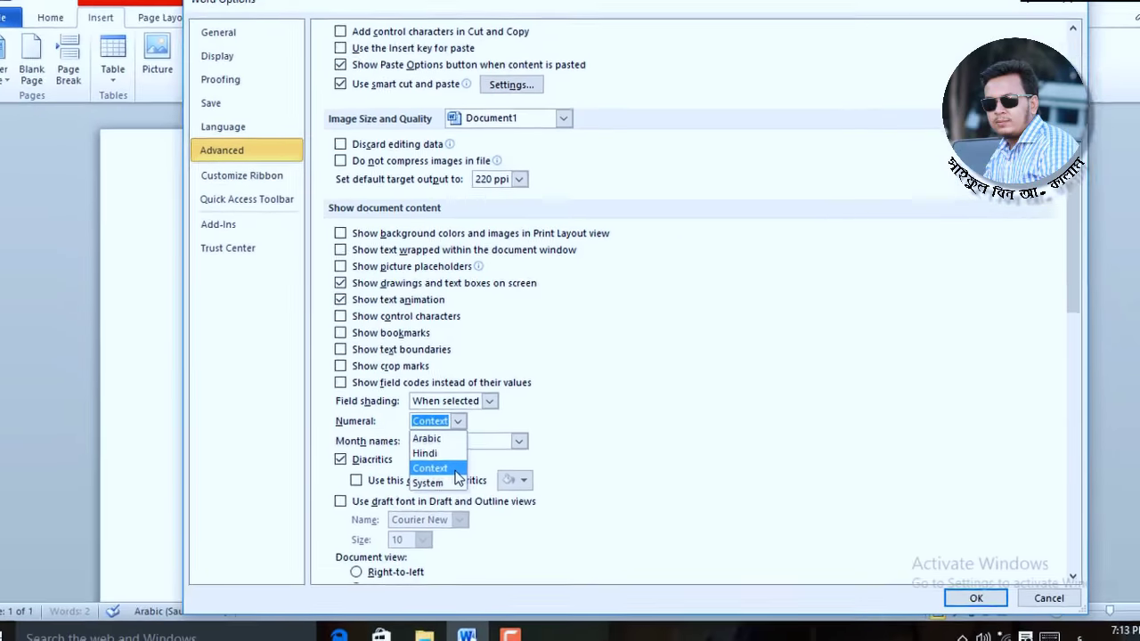
click(369, 581)
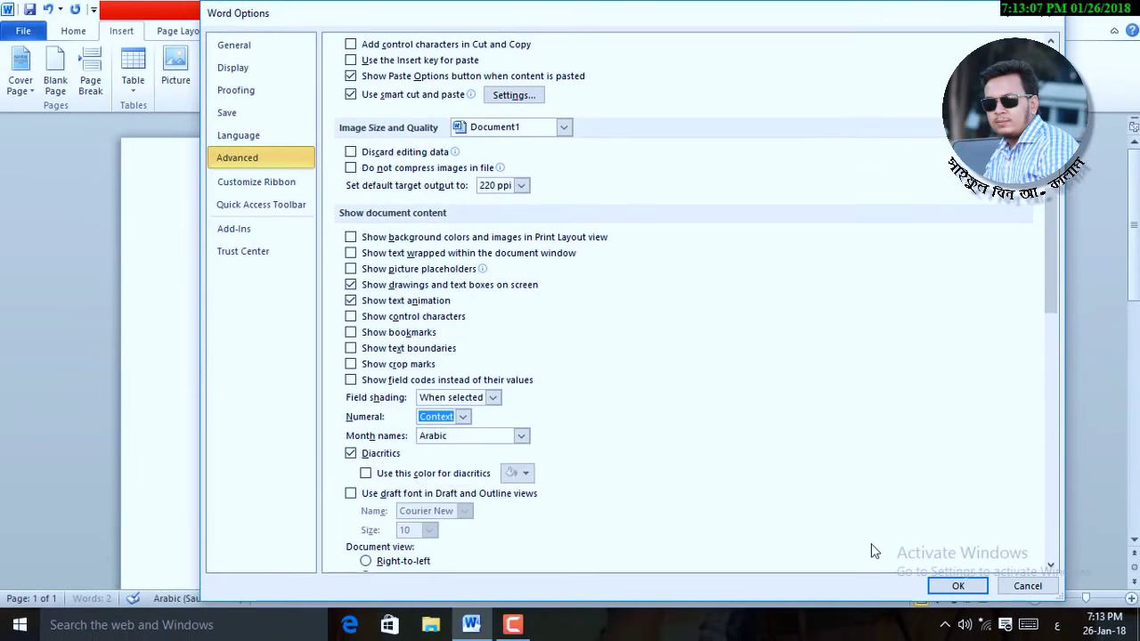
click(959, 586)
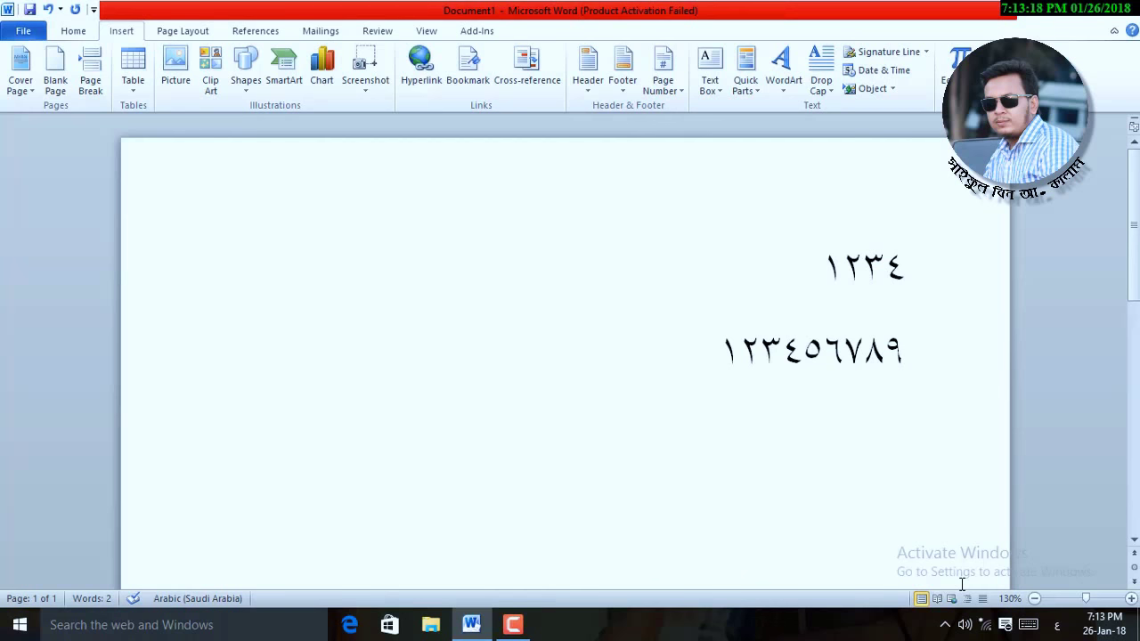
text(12)
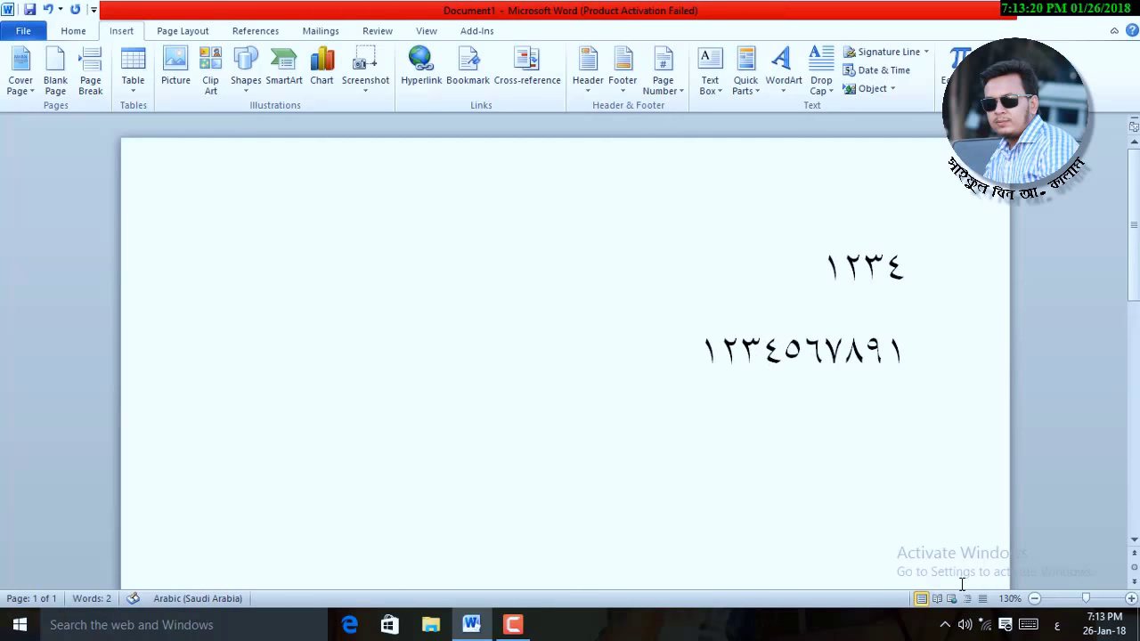
text(345)
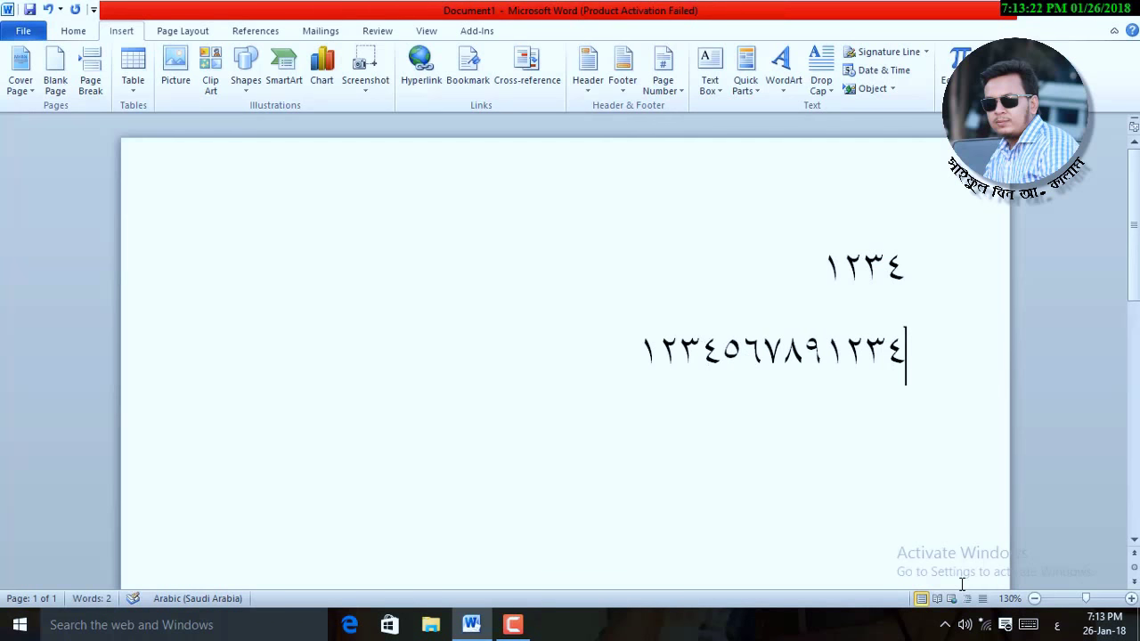
text(678)
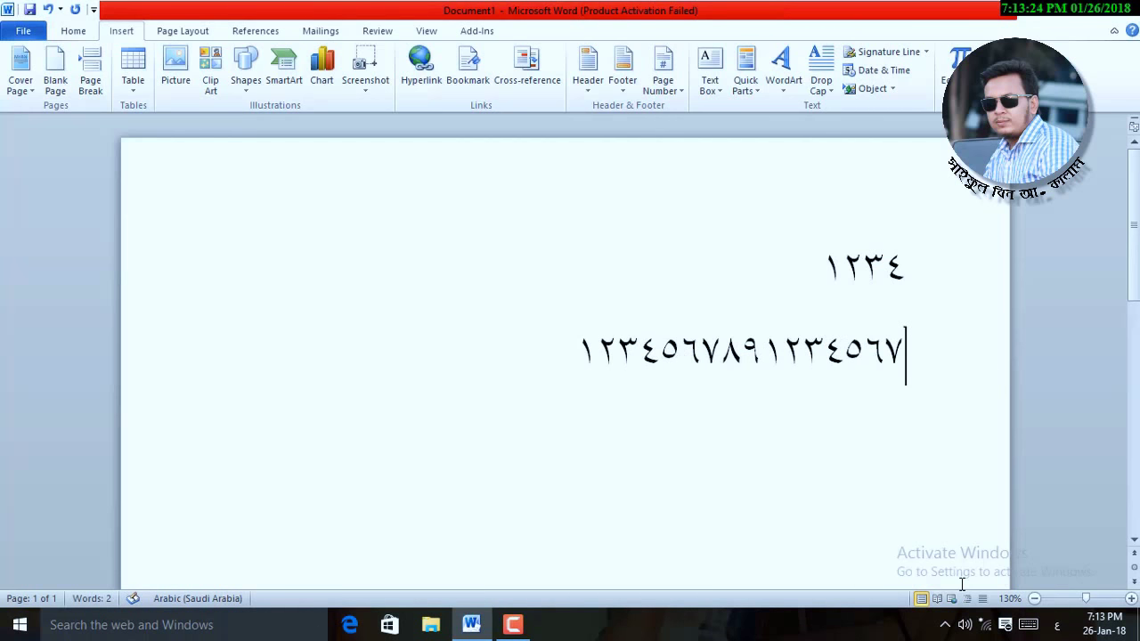
text(9)
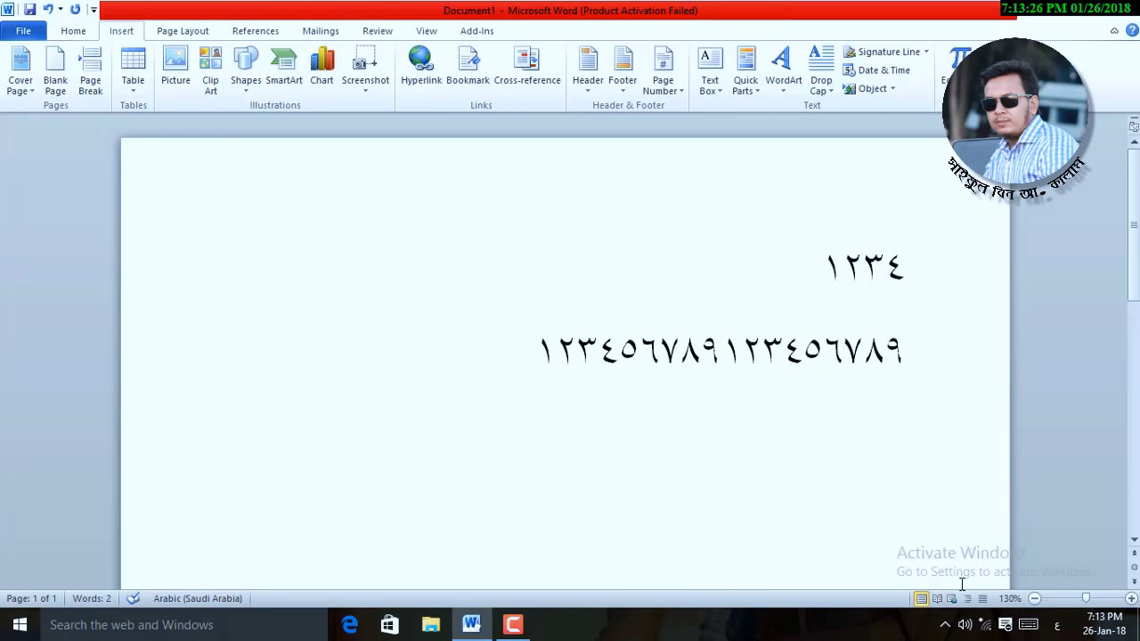
text(10)
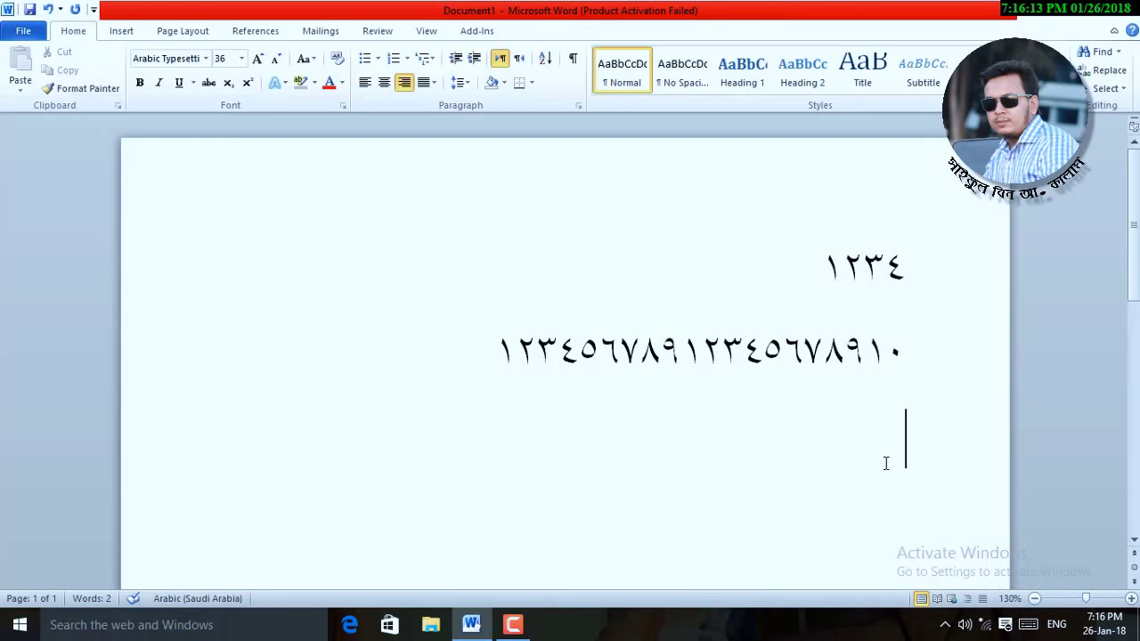
- Write the الله and ﷺ ligatures on the third line by converting the Unicode codes FDF2 and FDFA
text(FDF2)
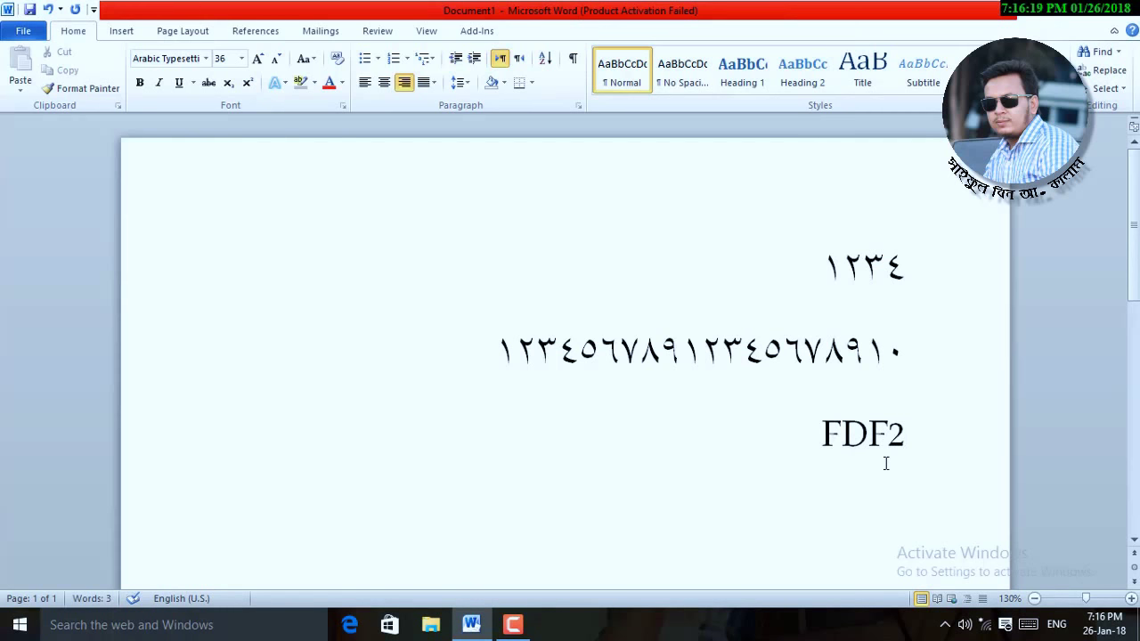
key(alt+x)
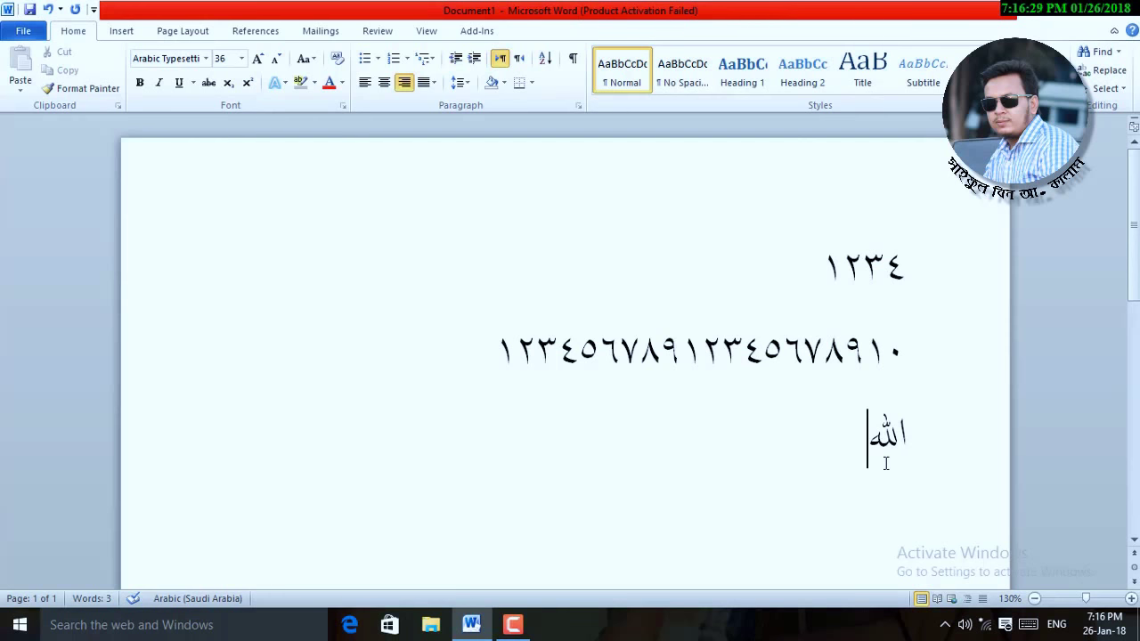
key(alt+shift)
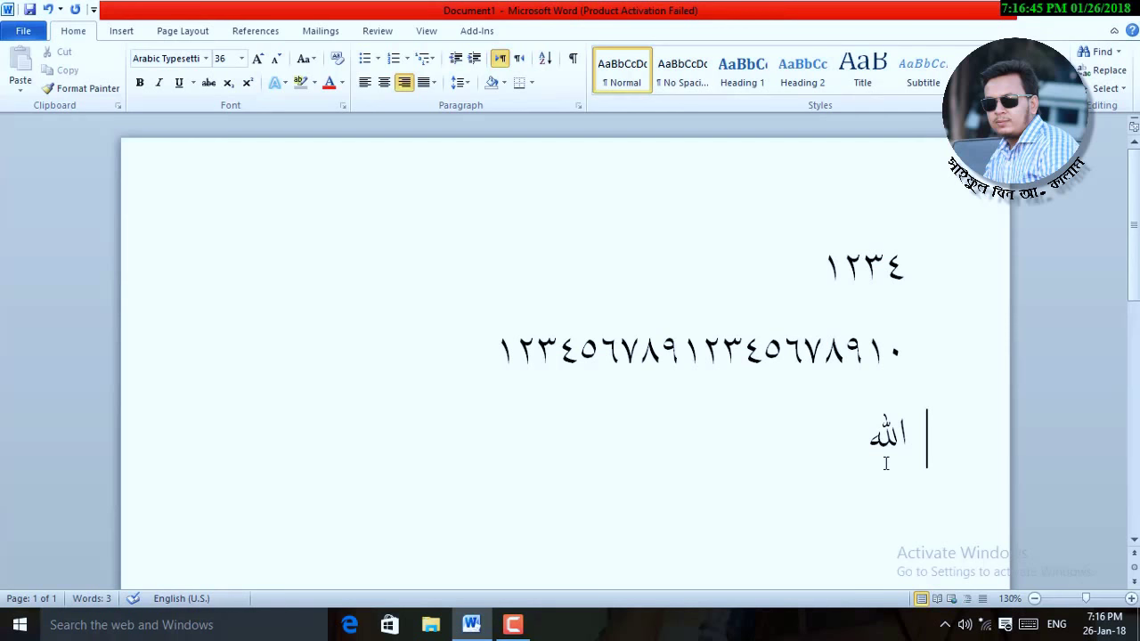
text(FD)
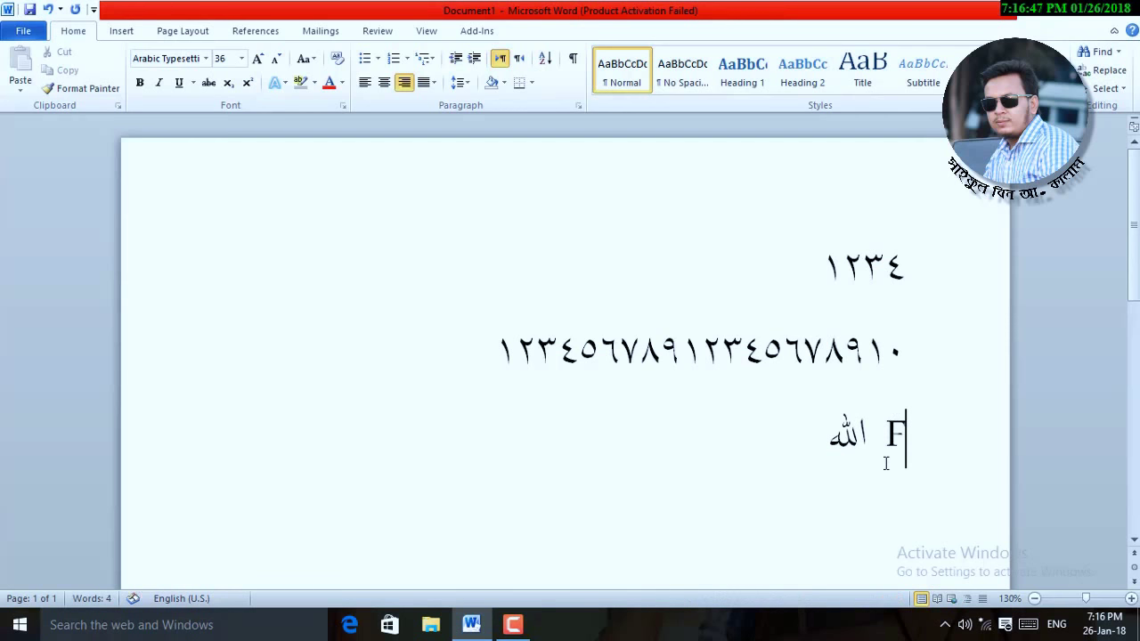
text(FA)
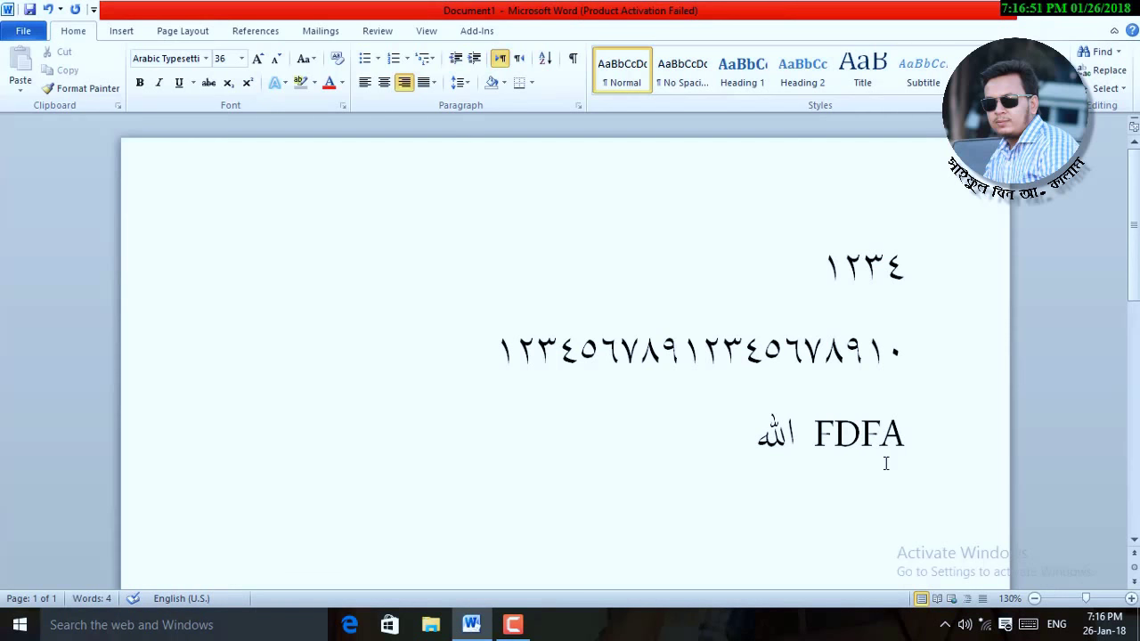
key(alt+x)
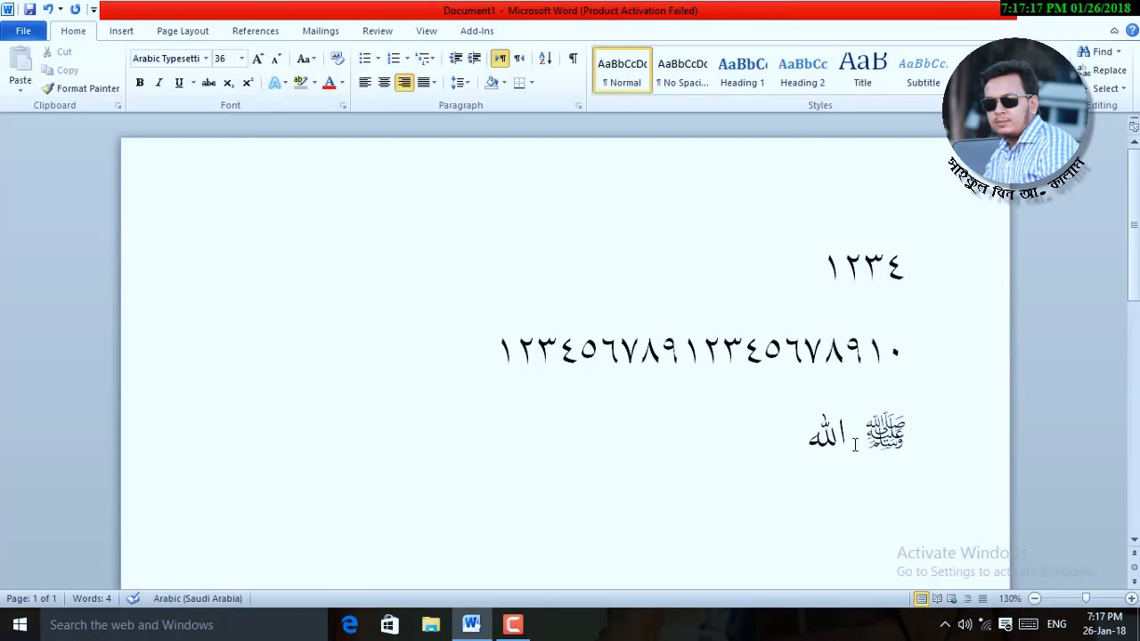
- Open the full symbol list and set its font to Arabic Typesetting
click(121, 31)
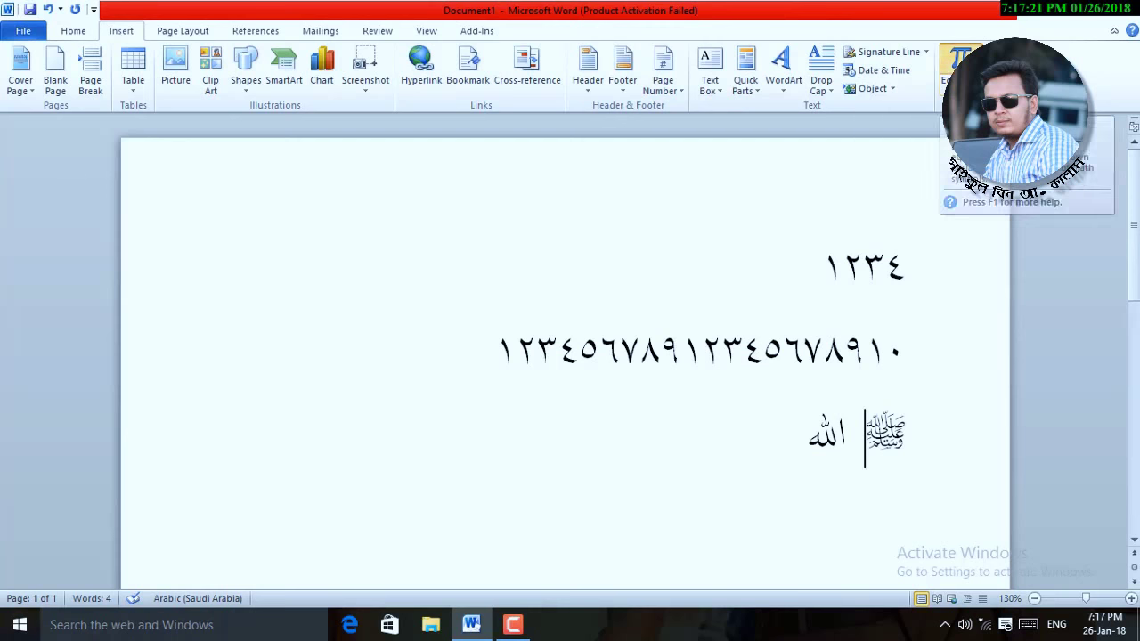
click(957, 70)
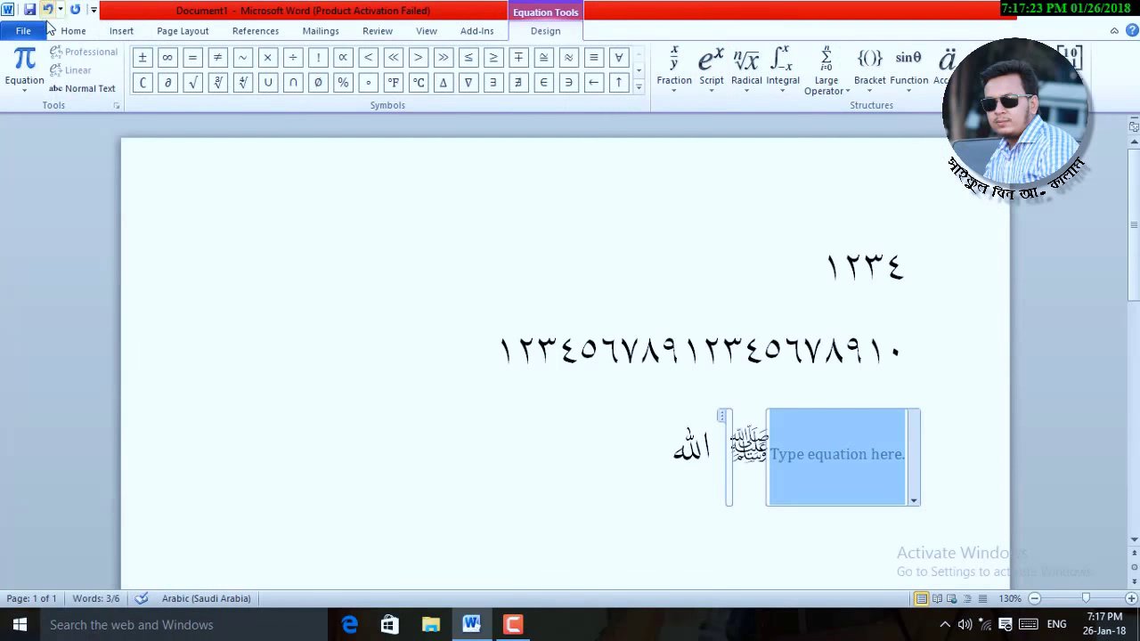
click(127, 31)
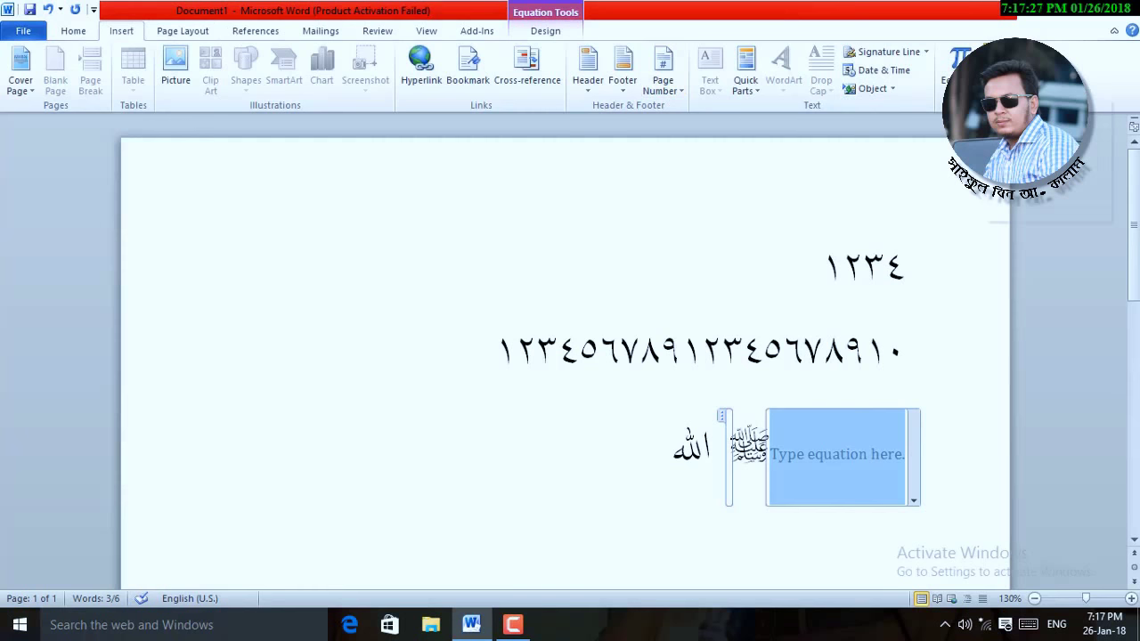
click(991, 72)
click(1048, 211)
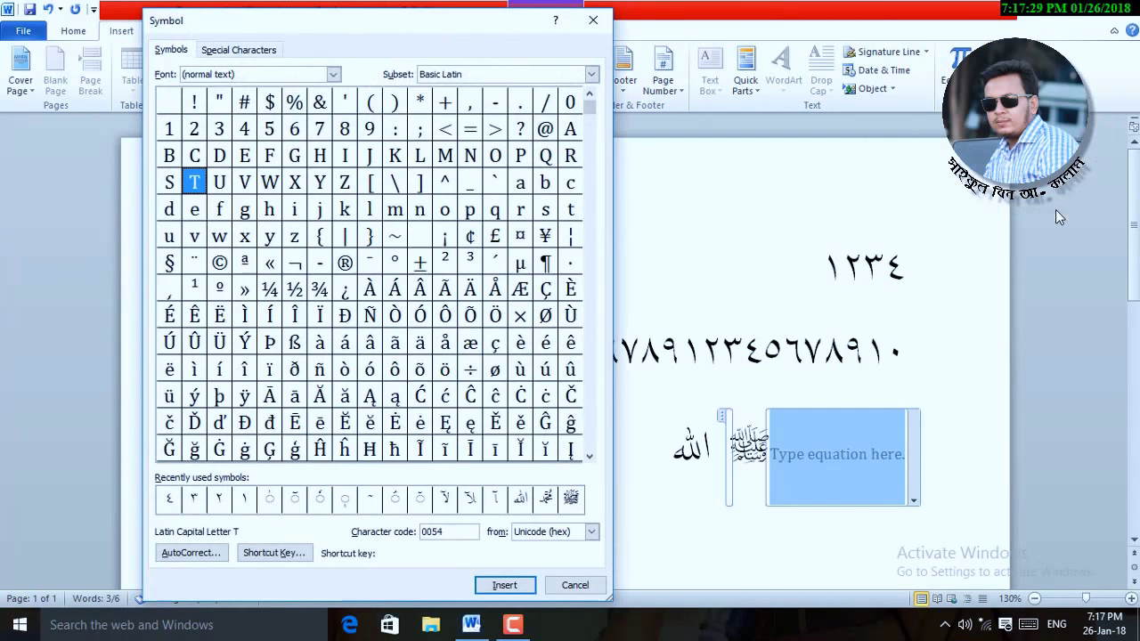
click(242, 74)
text(a)
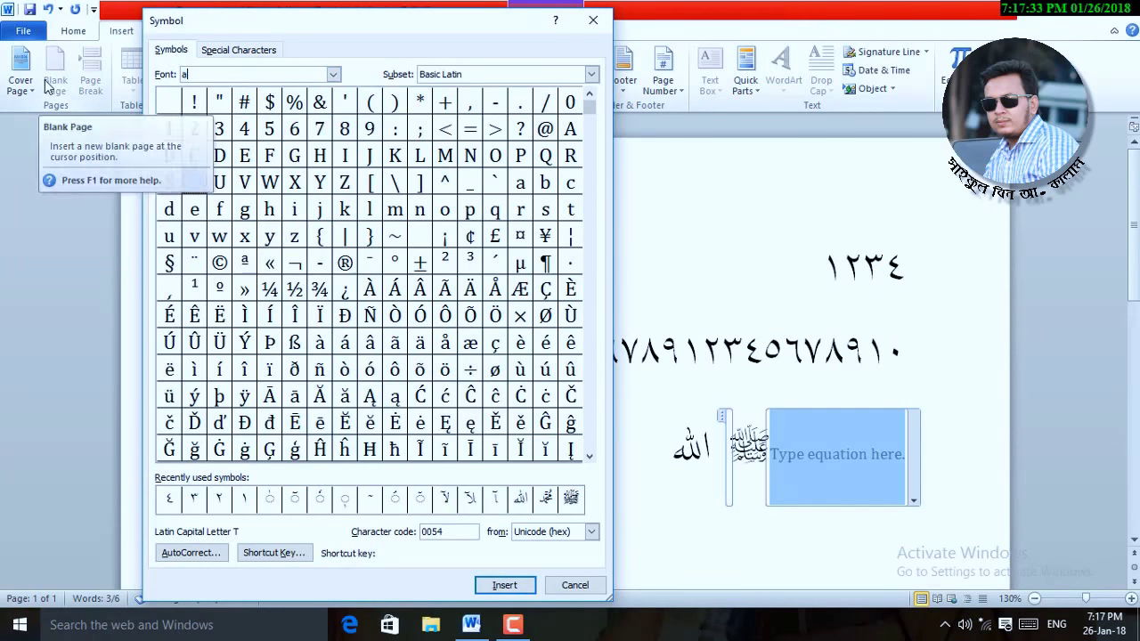
text(rabic)
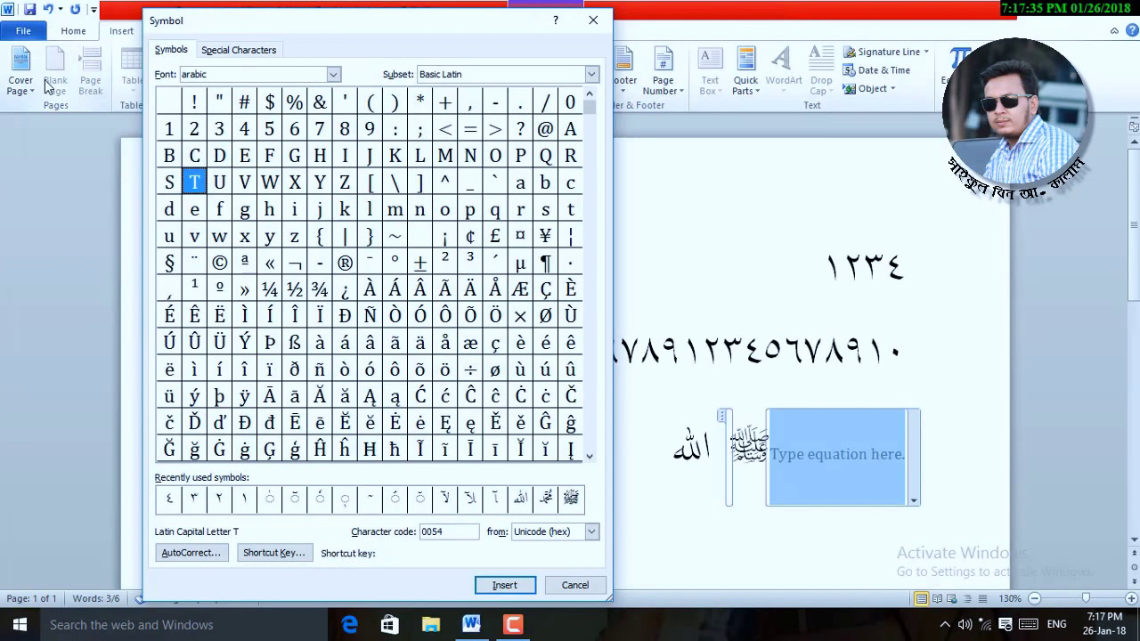
key(Return)
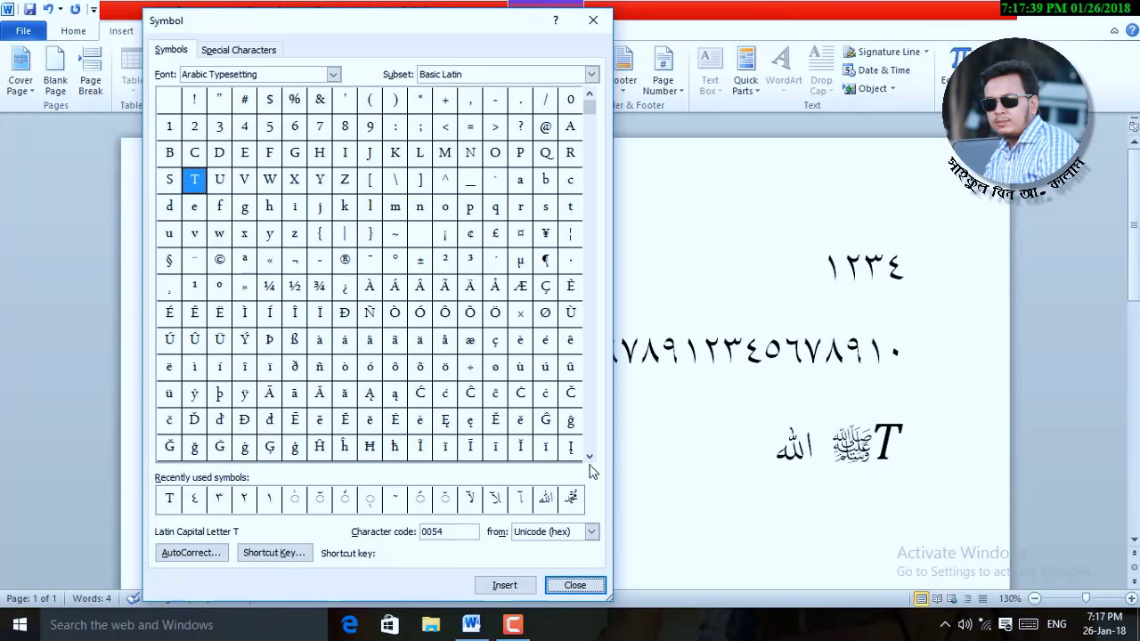
- Insert the recently used Arabic Ligature Mohammad symbol (FDF4) between الله and ﷺ on the third line
click(570, 502)
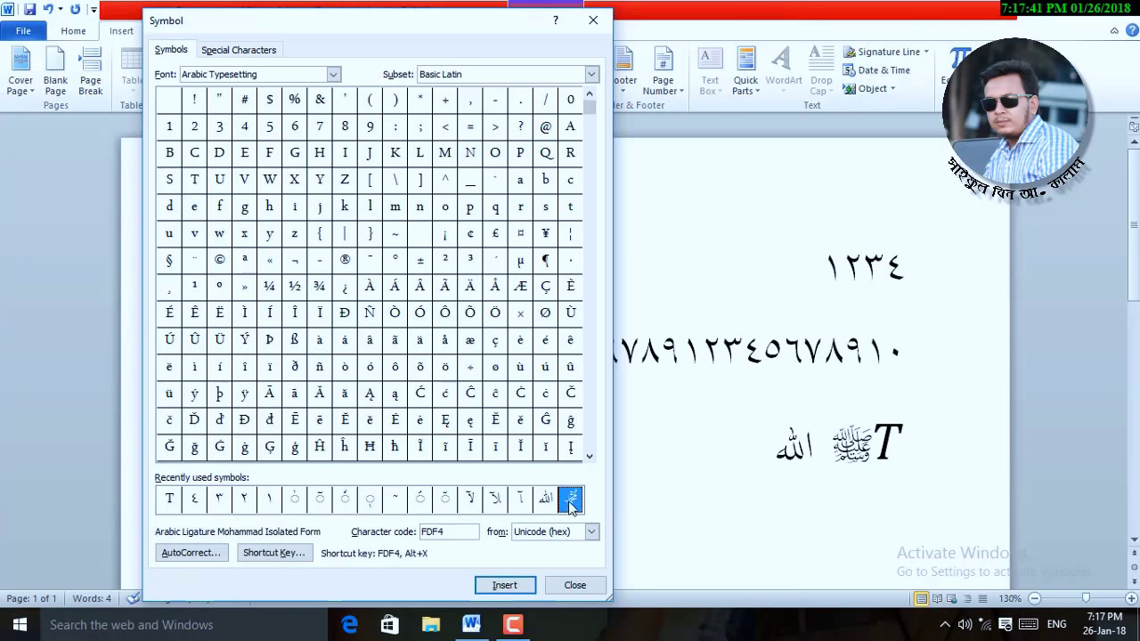
click(745, 450)
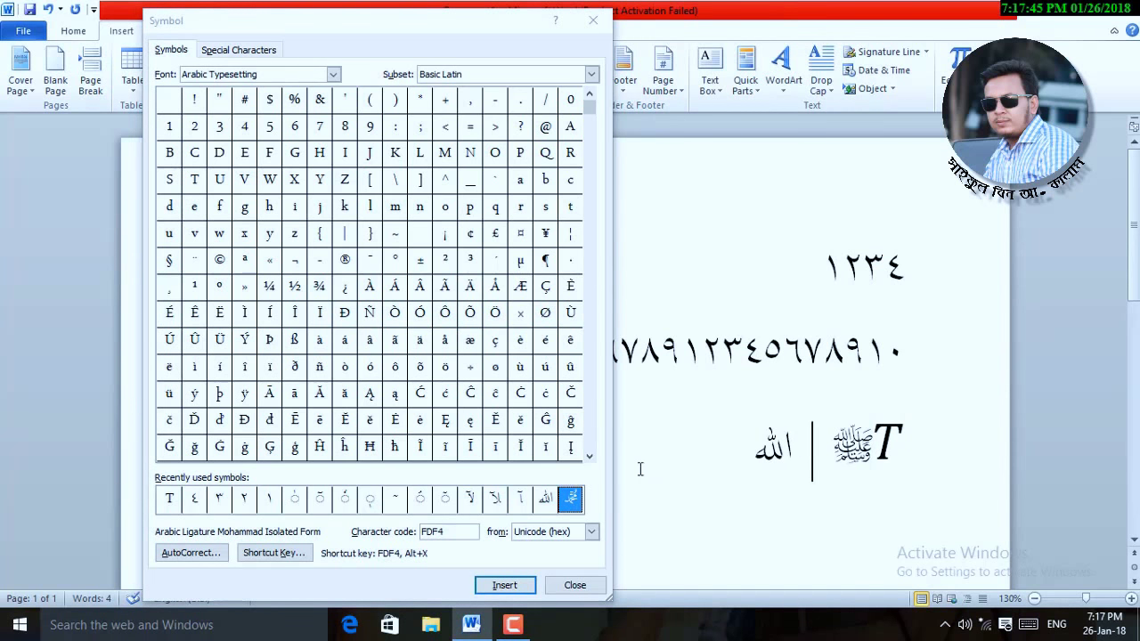
double_click(571, 501)
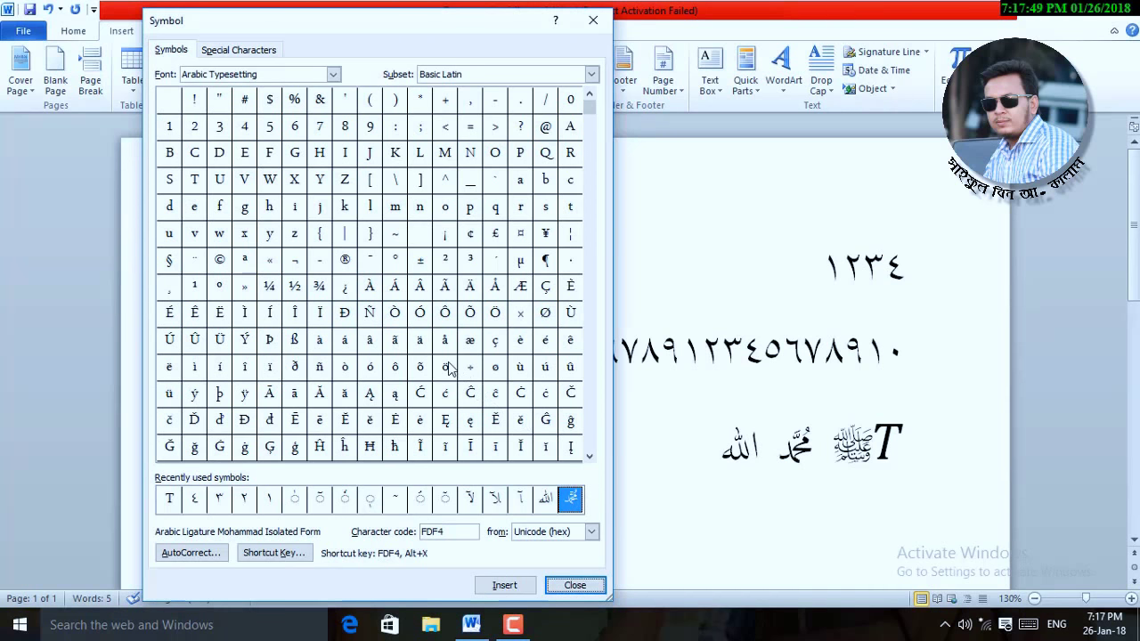
- Browse the Arabic Typesetting symbols to the religious ligatures, look up the character code of ﷺ, and close the symbol list
click(589, 456)
click(589, 456)
click(589, 456)
click(589, 456)
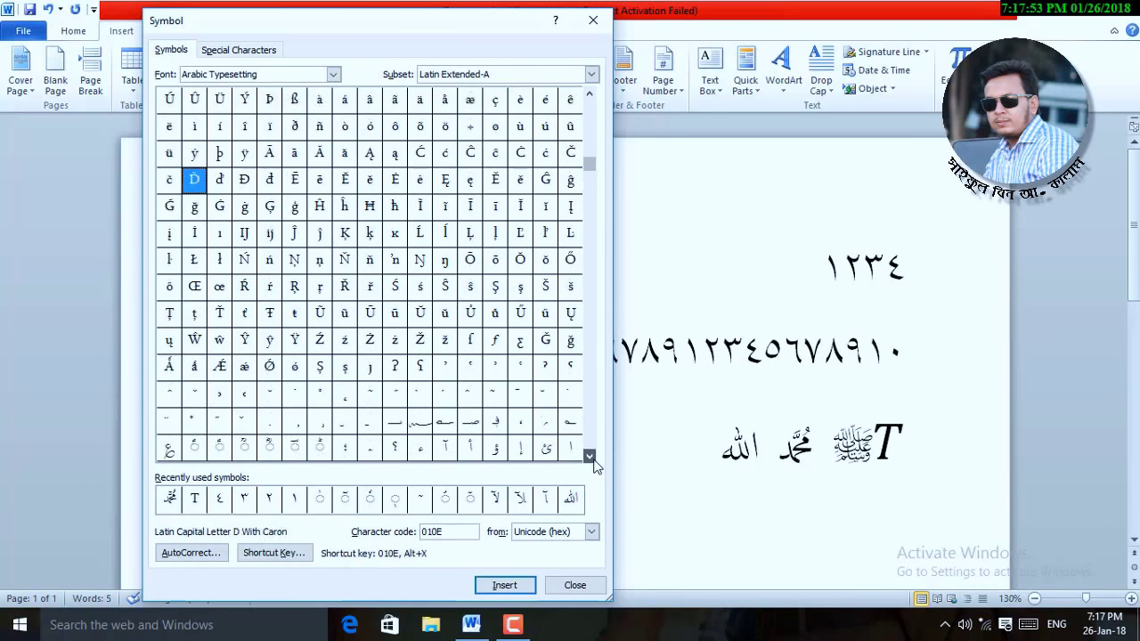
click(589, 456)
click(589, 456)
click(588, 456)
click(589, 456)
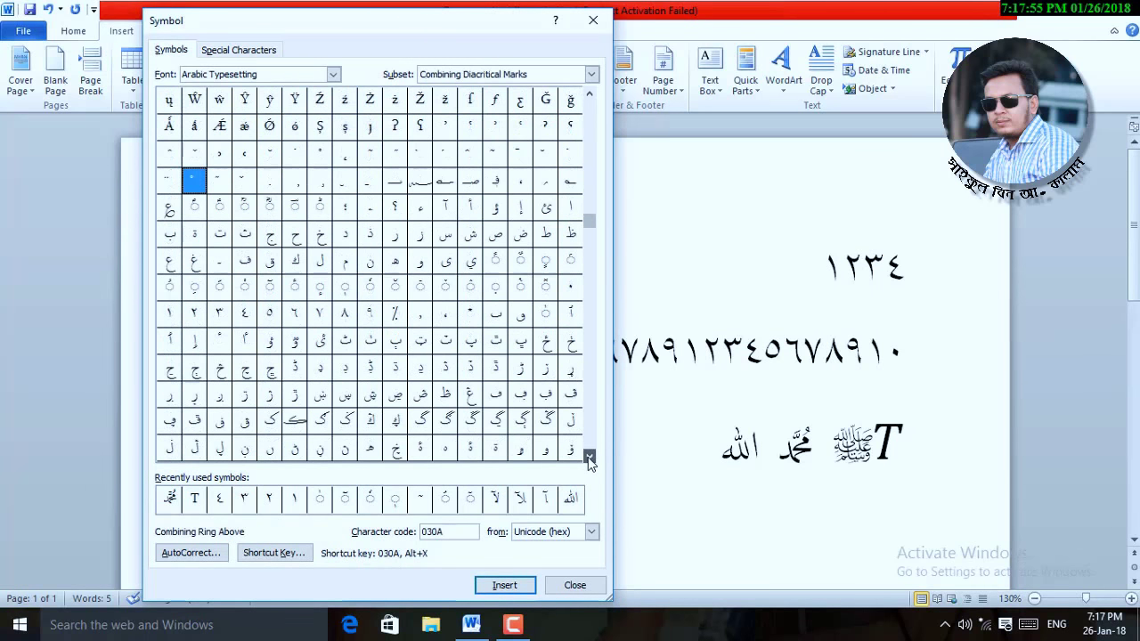
click(589, 457)
click(589, 456)
click(589, 456)
click(589, 456)
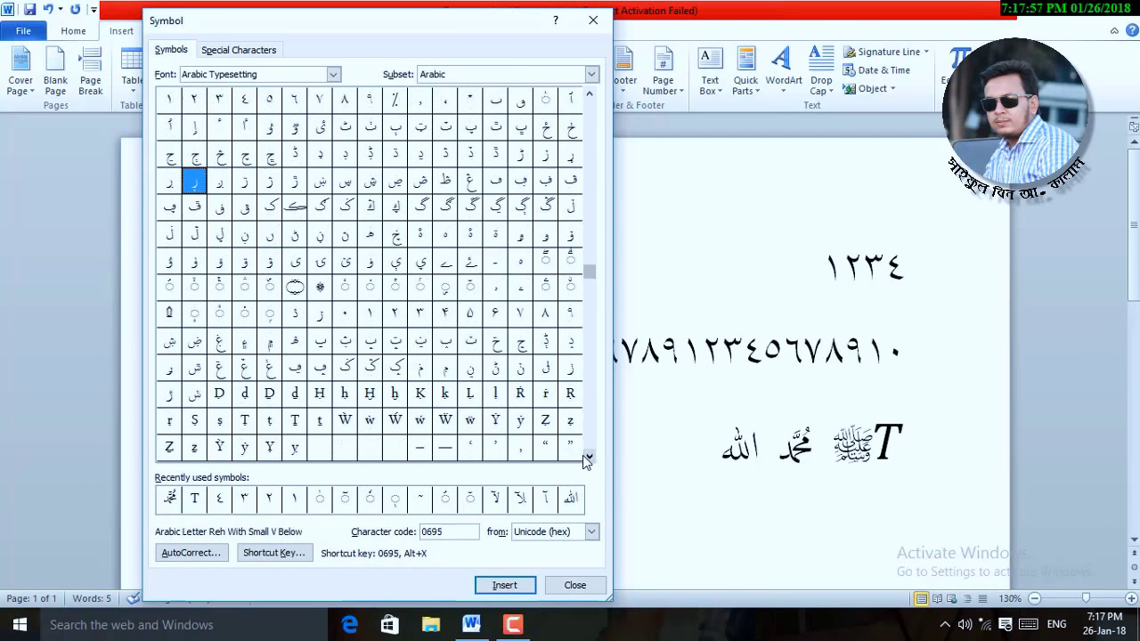
click(589, 457)
click(589, 457)
click(588, 456)
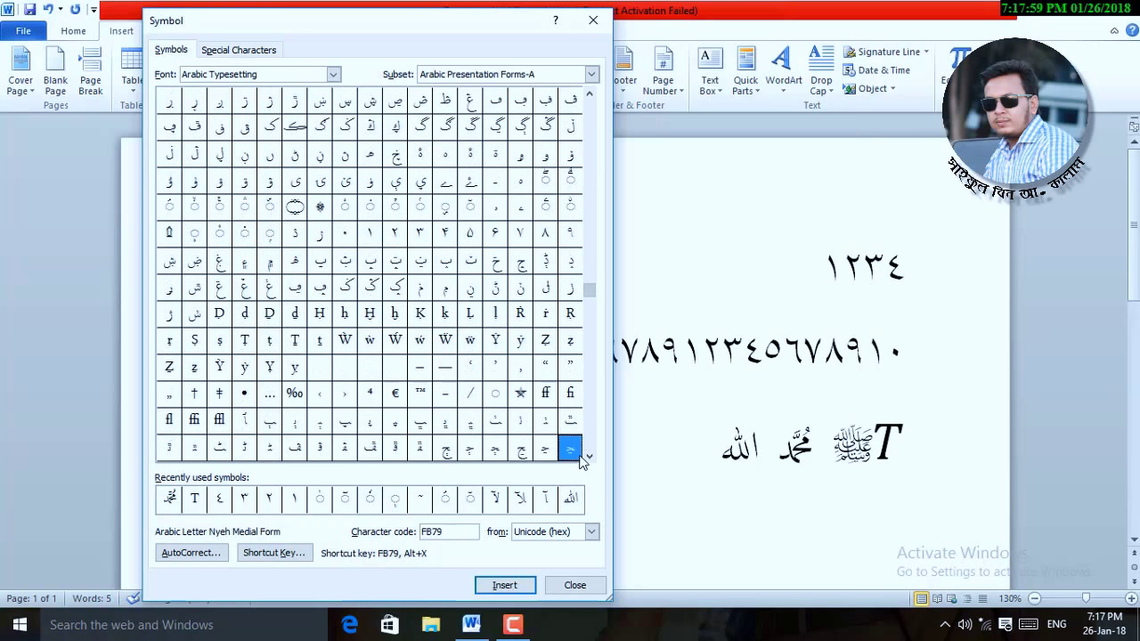
click(589, 456)
click(589, 456)
click(589, 456)
click(589, 456)
click(589, 456)
click(589, 456)
click(589, 456)
click(588, 456)
click(589, 456)
click(589, 456)
click(589, 457)
click(589, 456)
click(589, 456)
click(589, 456)
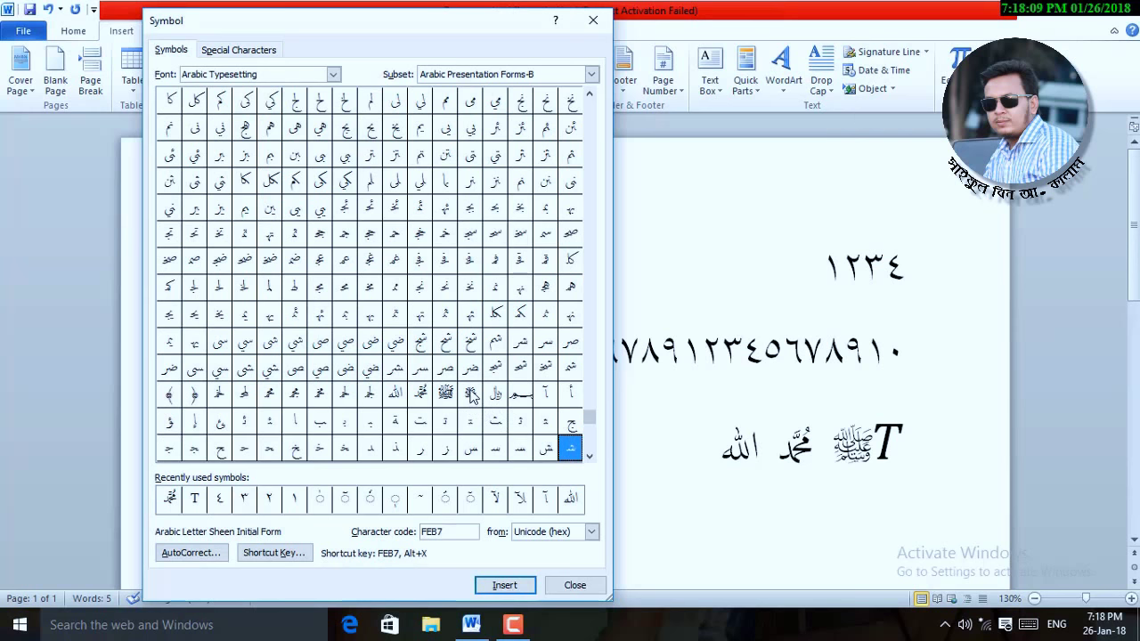
click(445, 395)
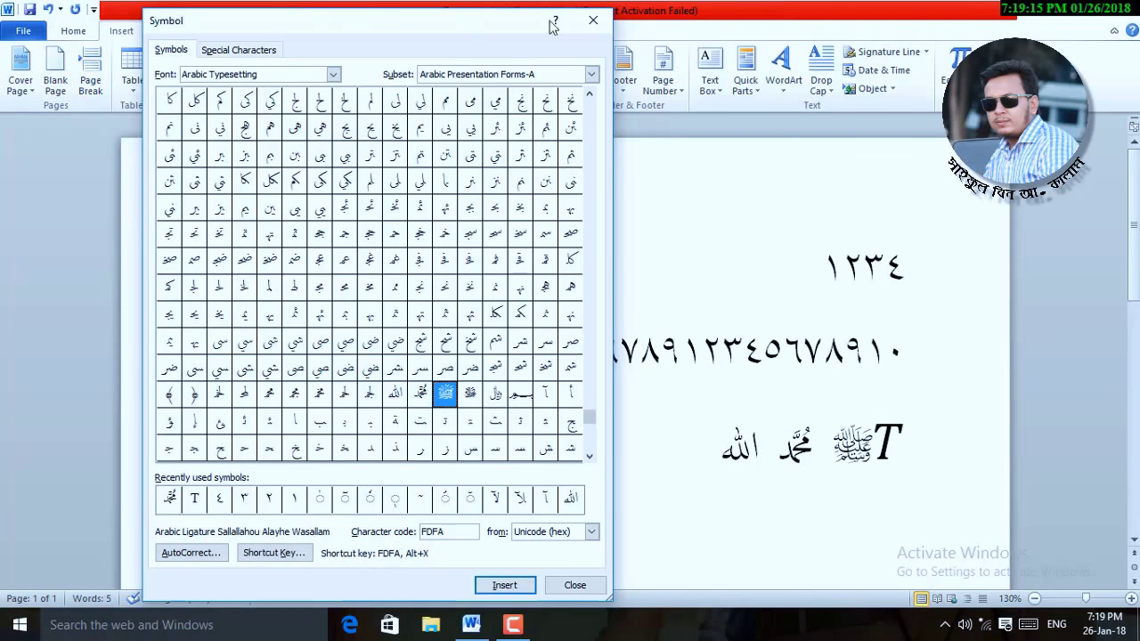
click(594, 24)
click(660, 452)
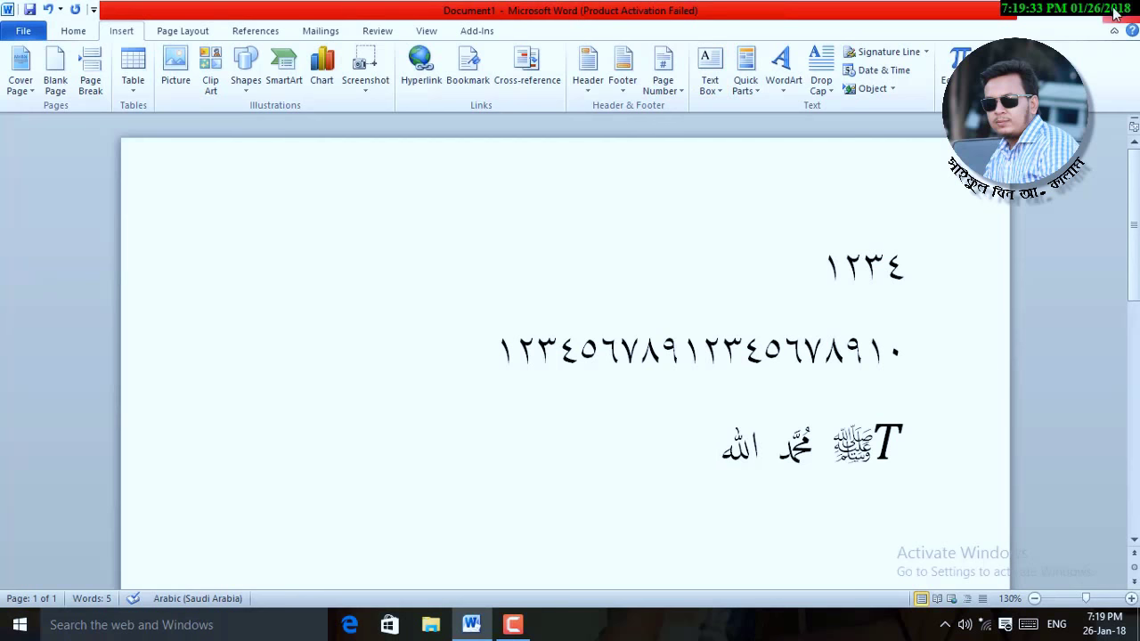
- Switch to File Explorer, open QuranInWord2007.zip and launch SetupQuranInWordInd1.3.exe
click(481, 31)
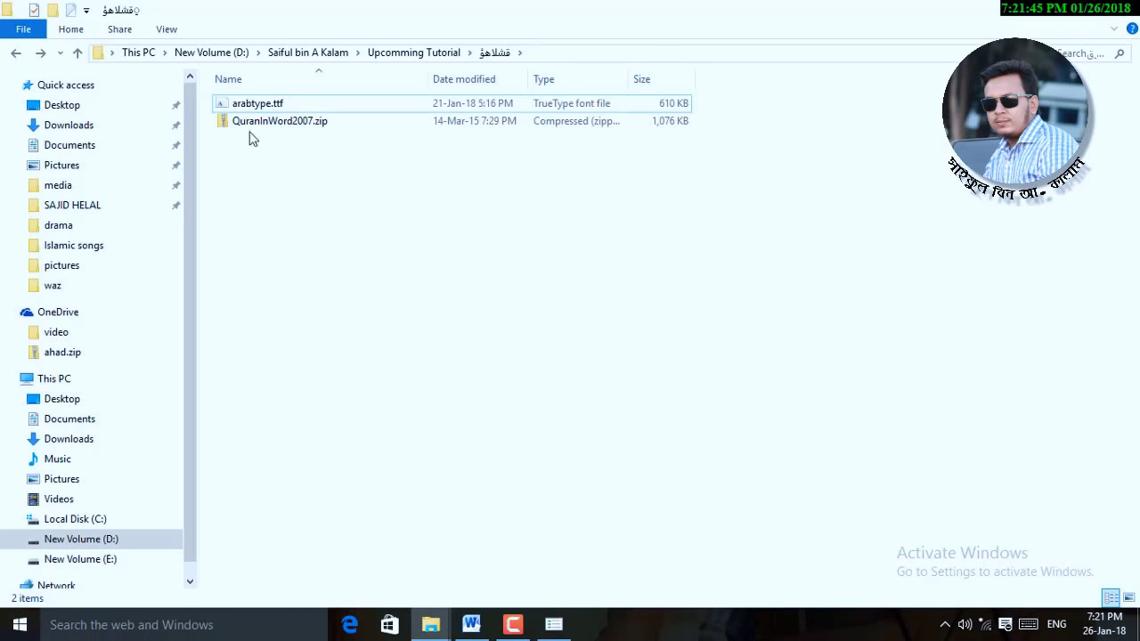
click(260, 125)
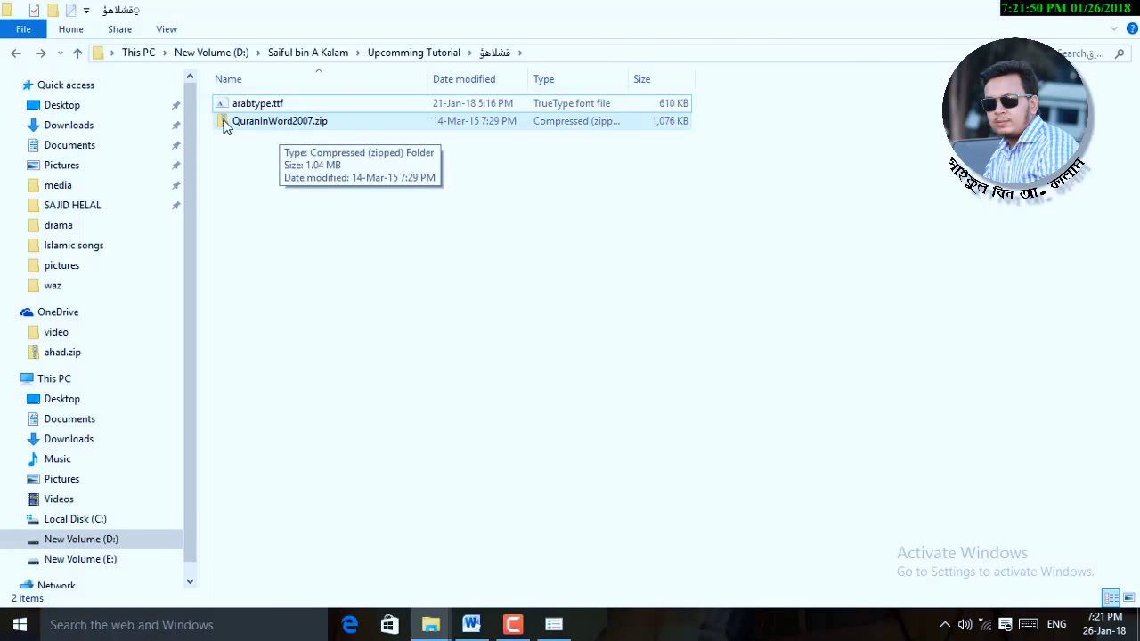
click(264, 106)
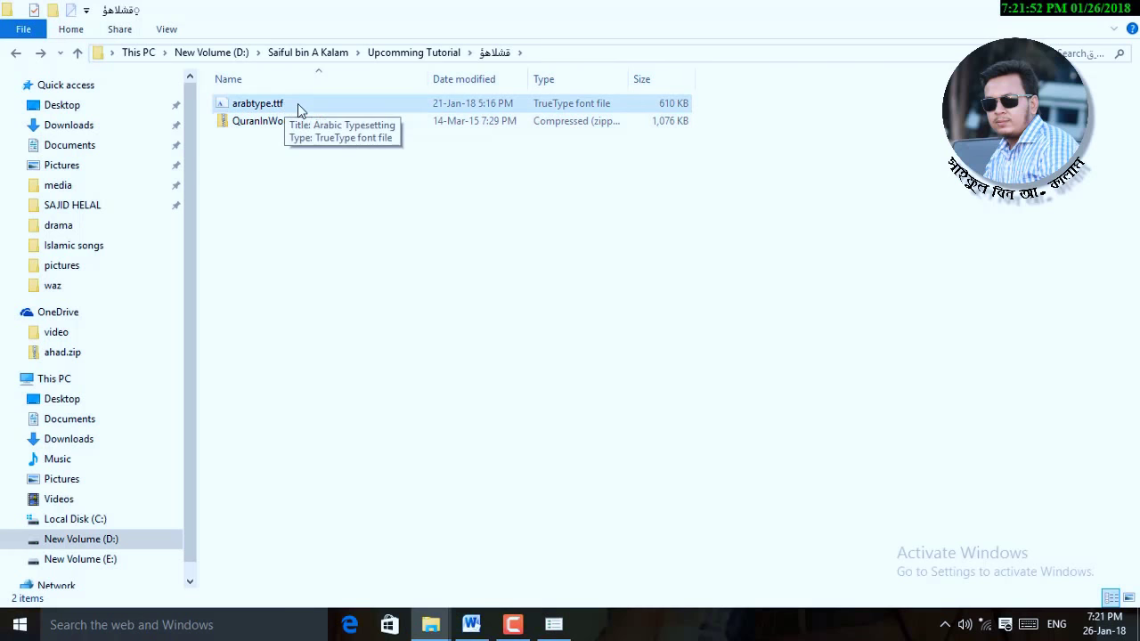
click(282, 107)
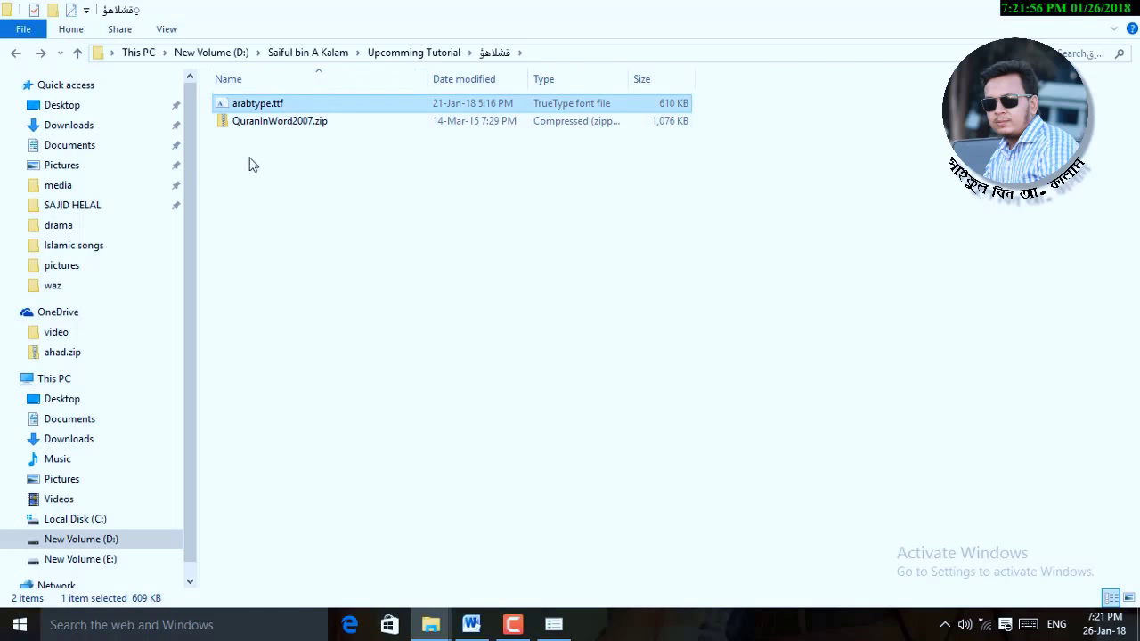
double_click(319, 125)
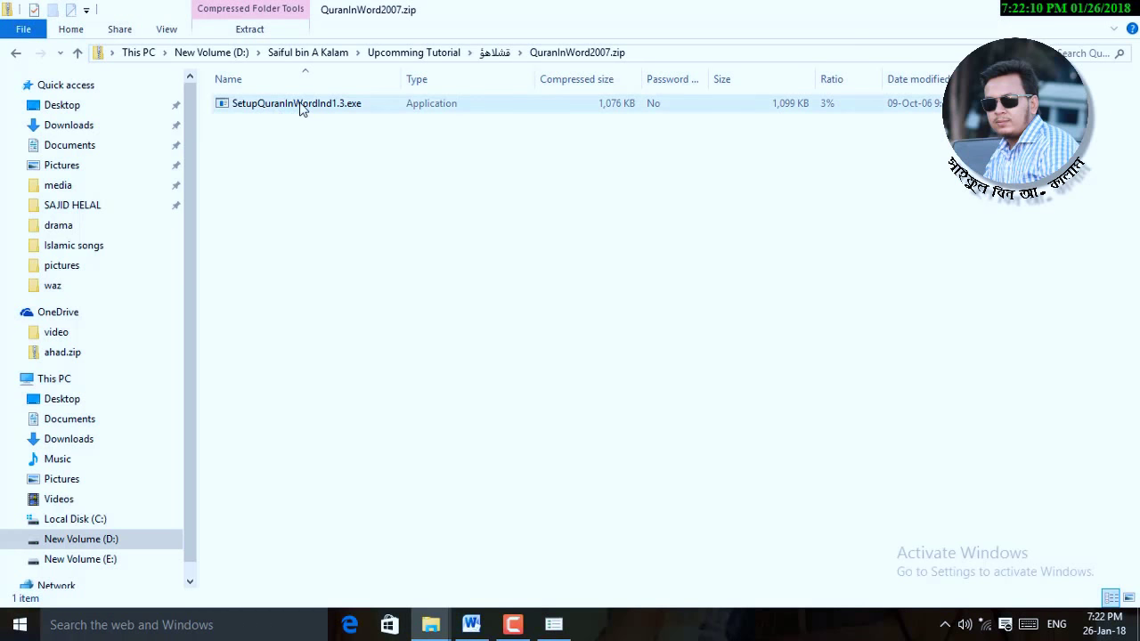
double_click(300, 105)
click(647, 364)
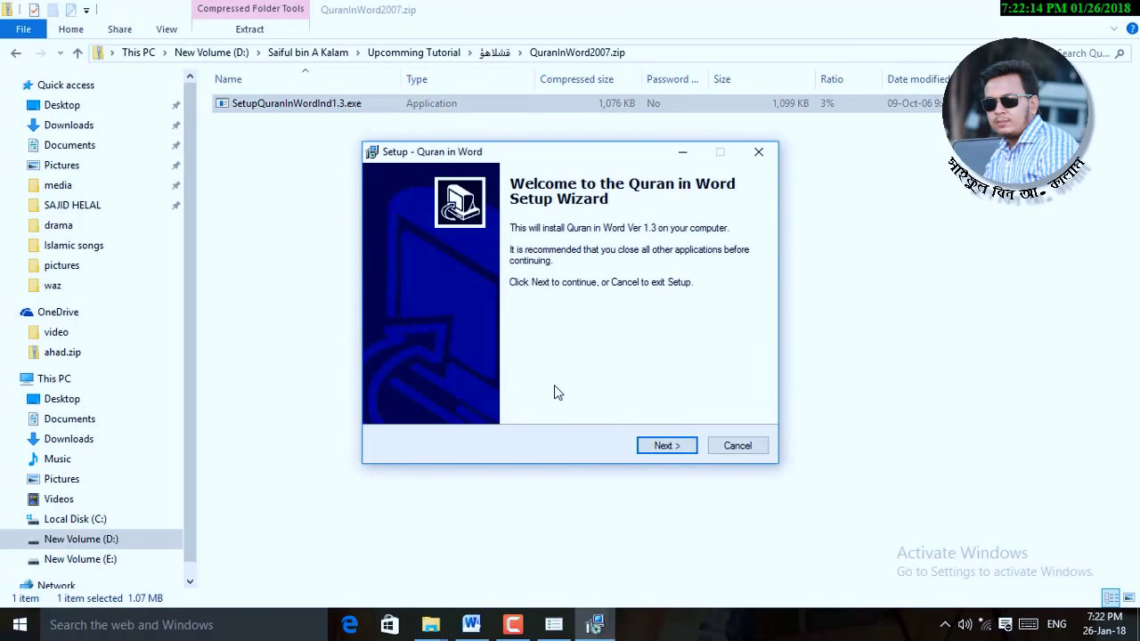
- Install Quran in Word with the default setup choices, finish the wizard and switch back to the Word document
click(662, 450)
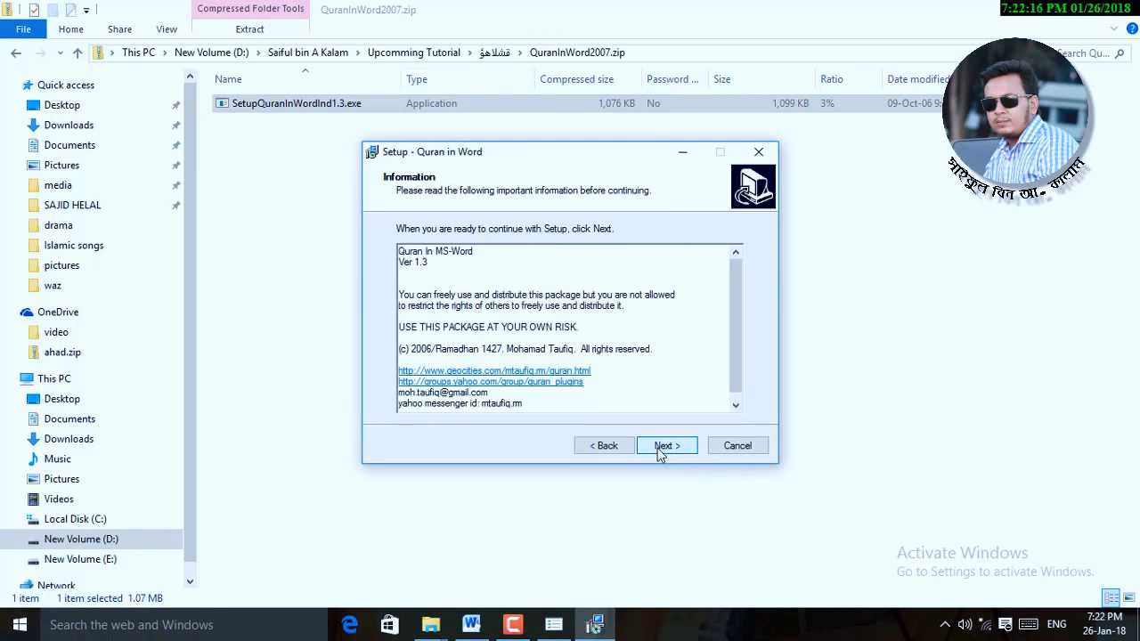
click(663, 448)
click(661, 448)
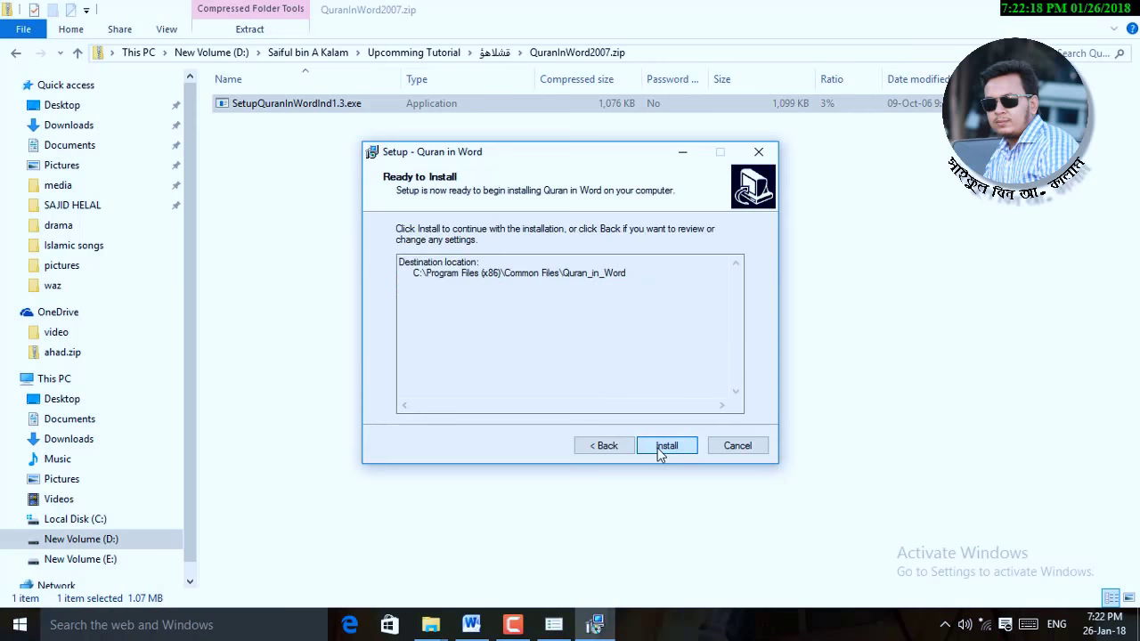
click(661, 449)
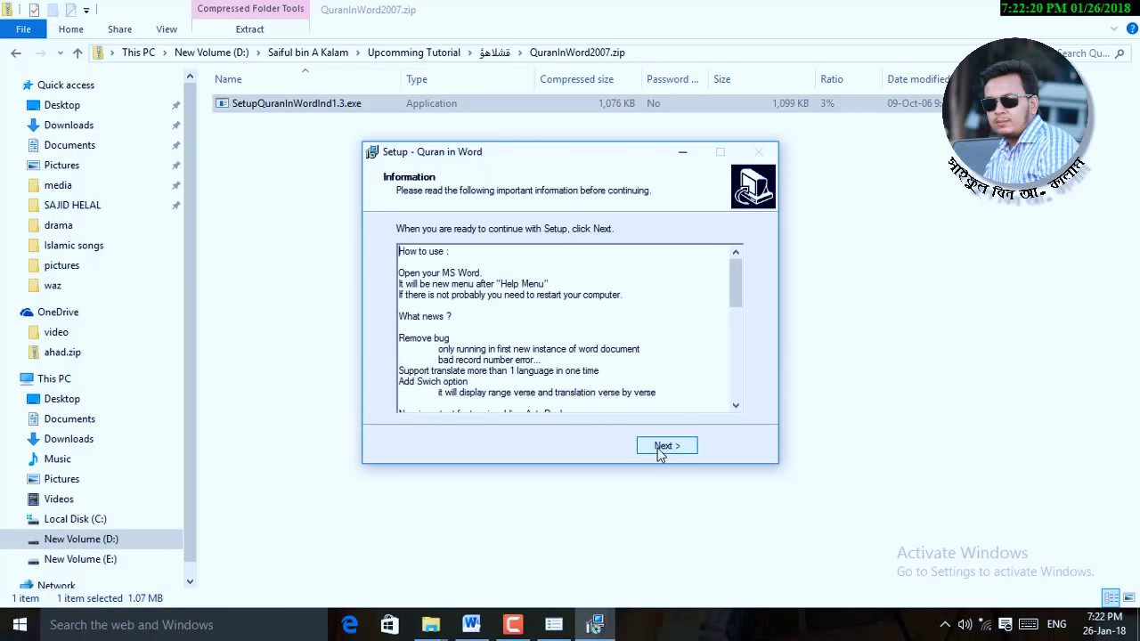
click(661, 448)
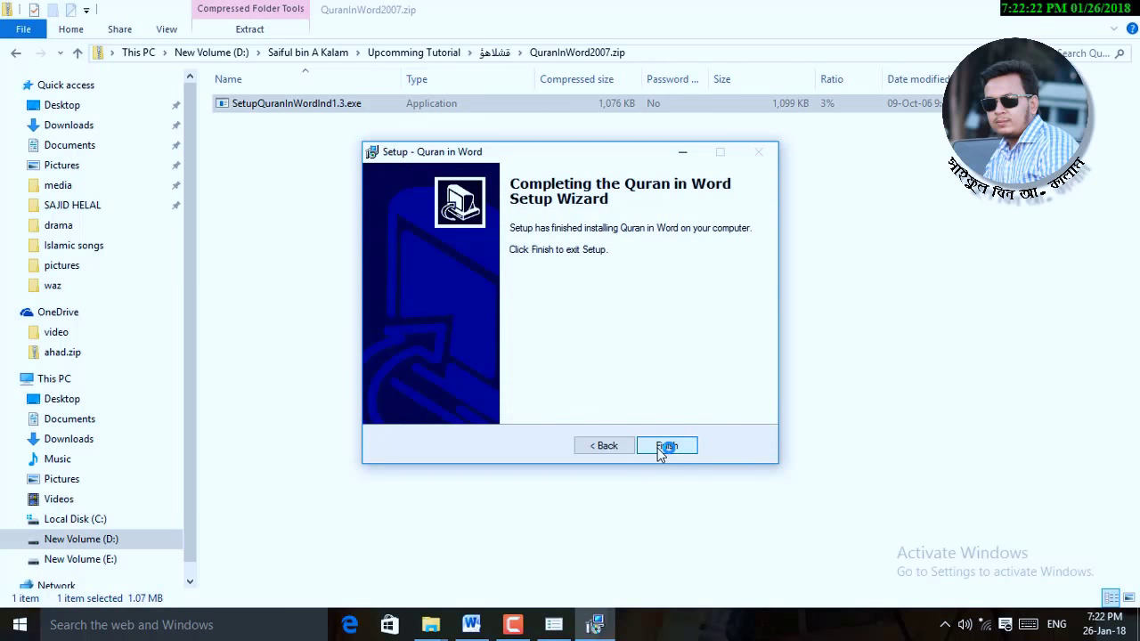
click(661, 448)
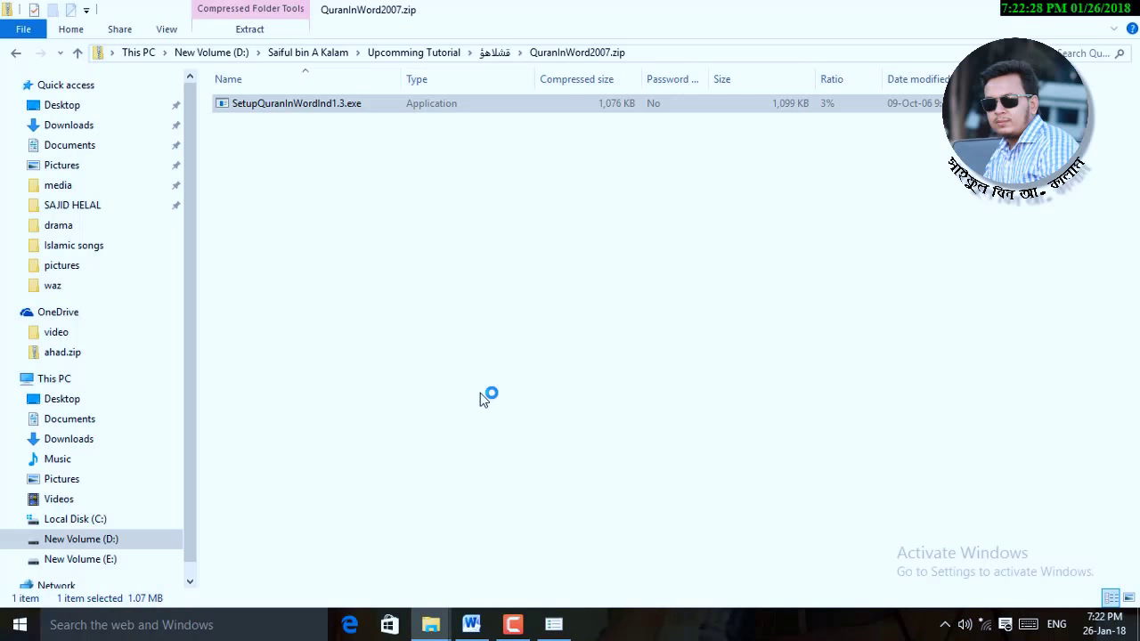
click(471, 625)
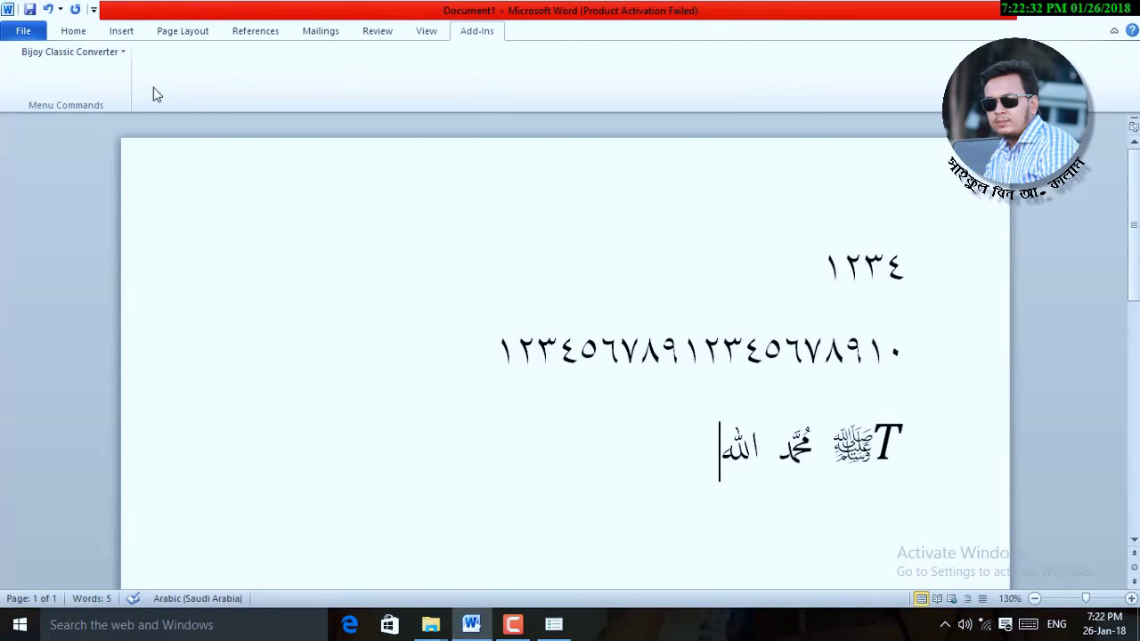
- Restart Word without saving Document1, display the add-in commands and dismiss the Office activation wizard
click(1133, 8)
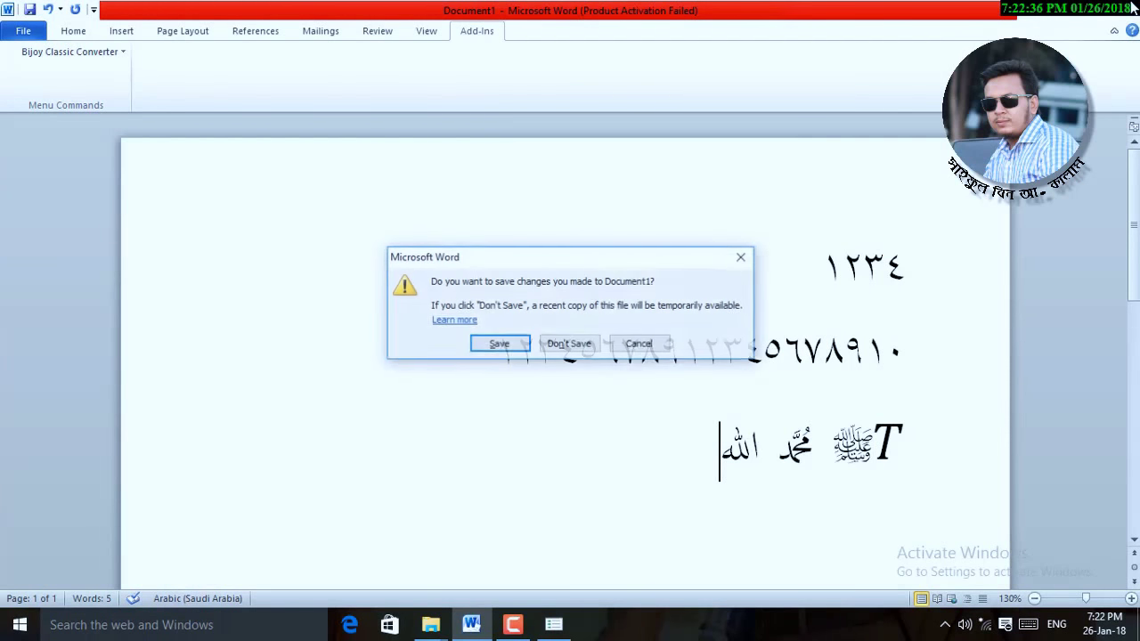
click(569, 344)
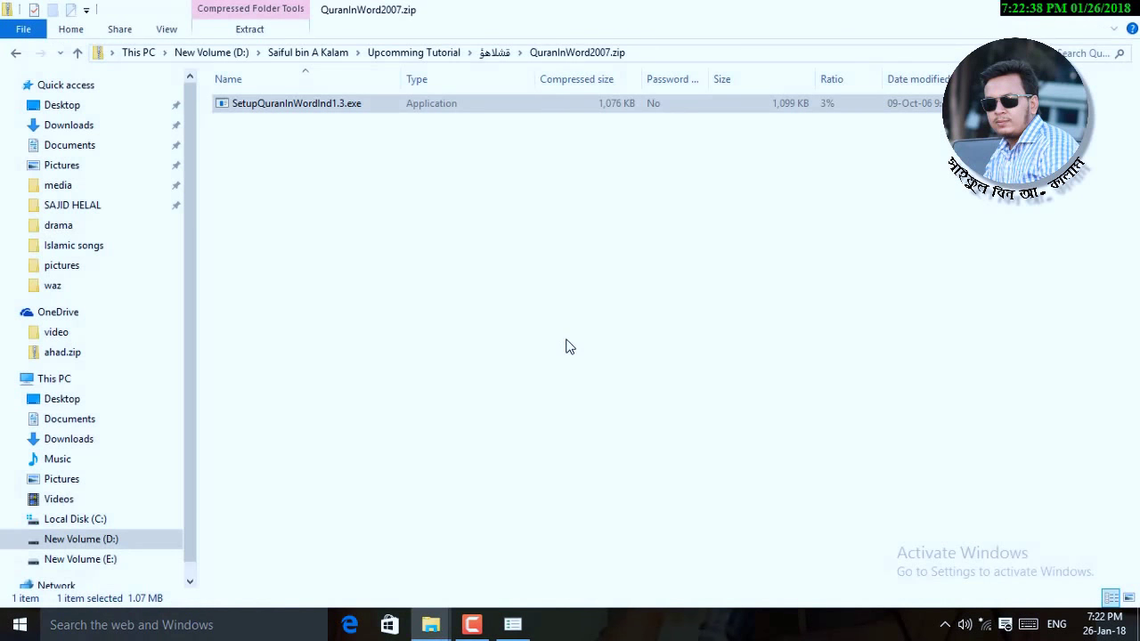
key(super+r)
key(Return)
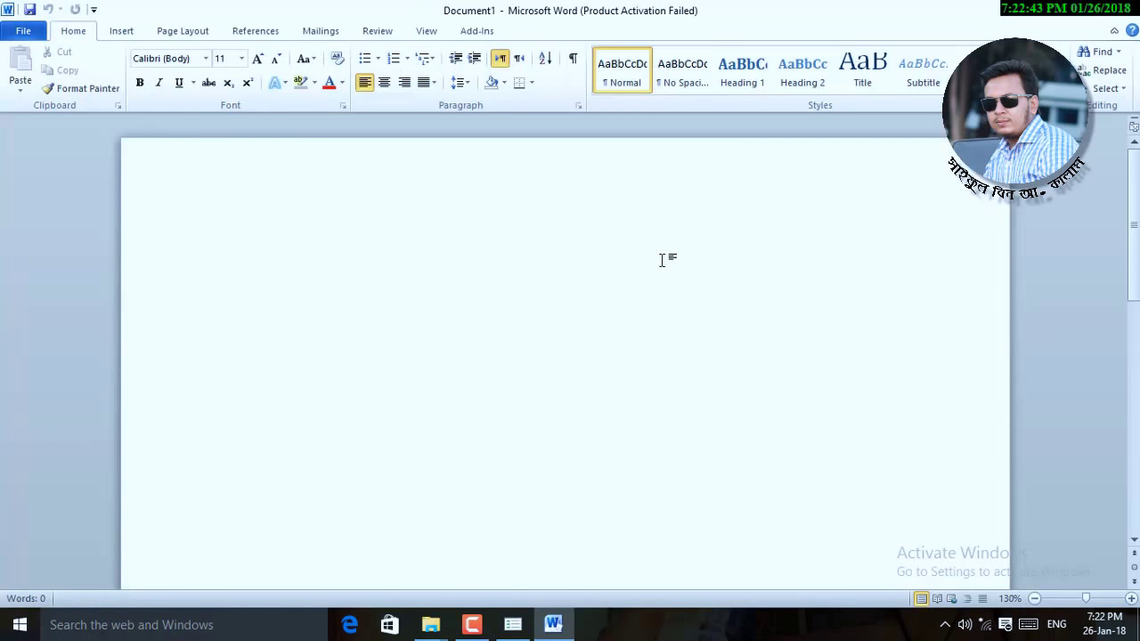
click(476, 30)
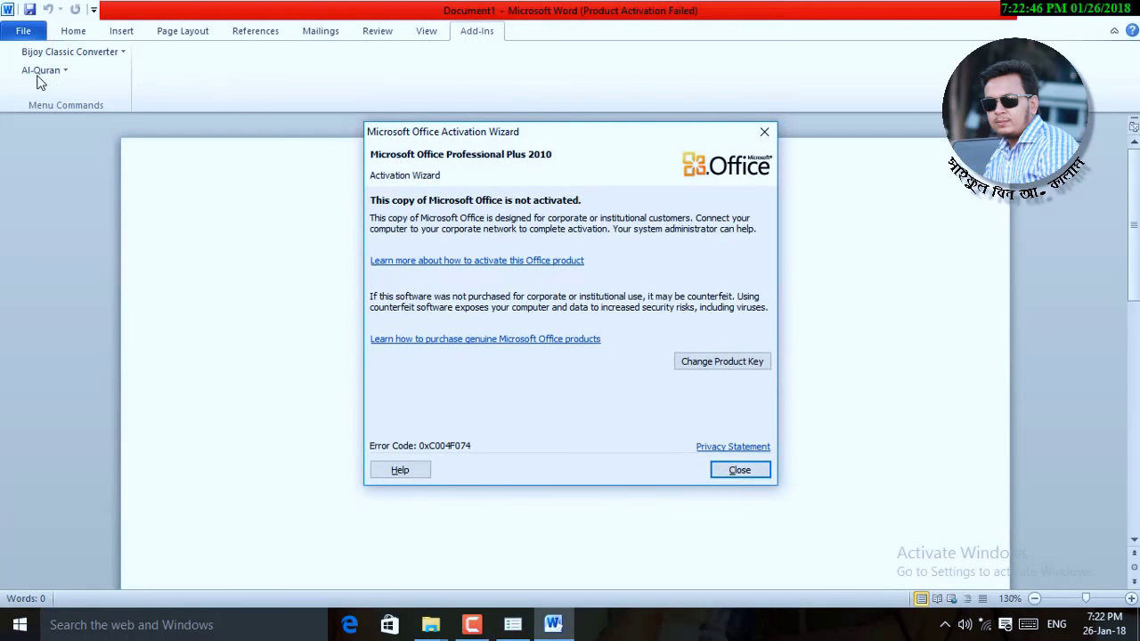
click(762, 134)
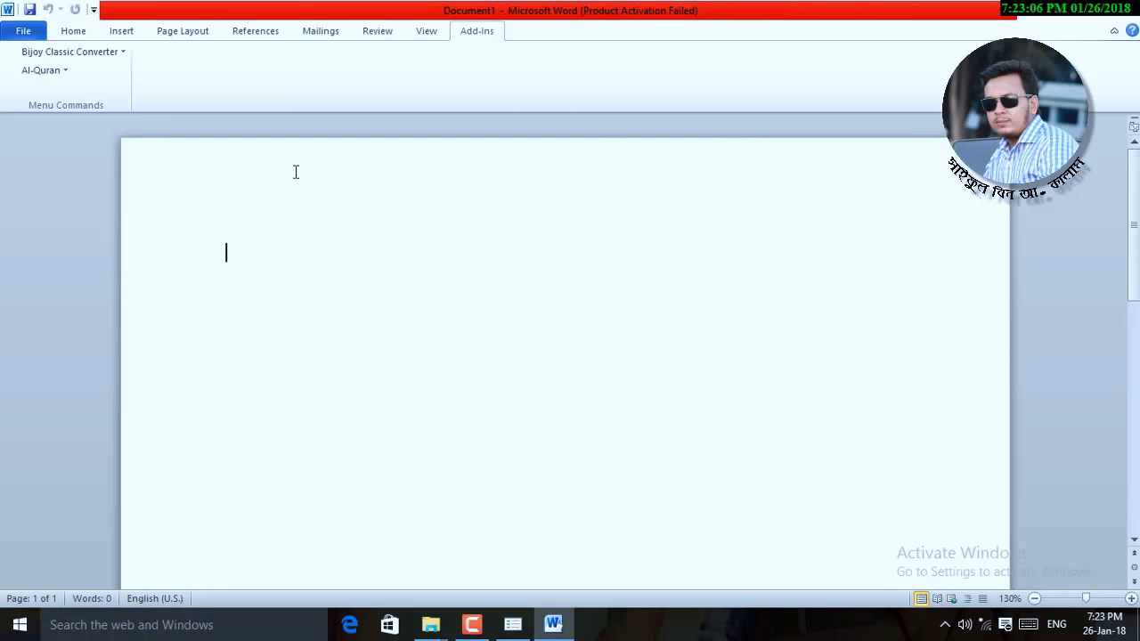
- Insert the Arabic text of surah 002. Al Baqarah, ayat 2 to 5, as Unicode with the Al-Quran add-in
click(66, 75)
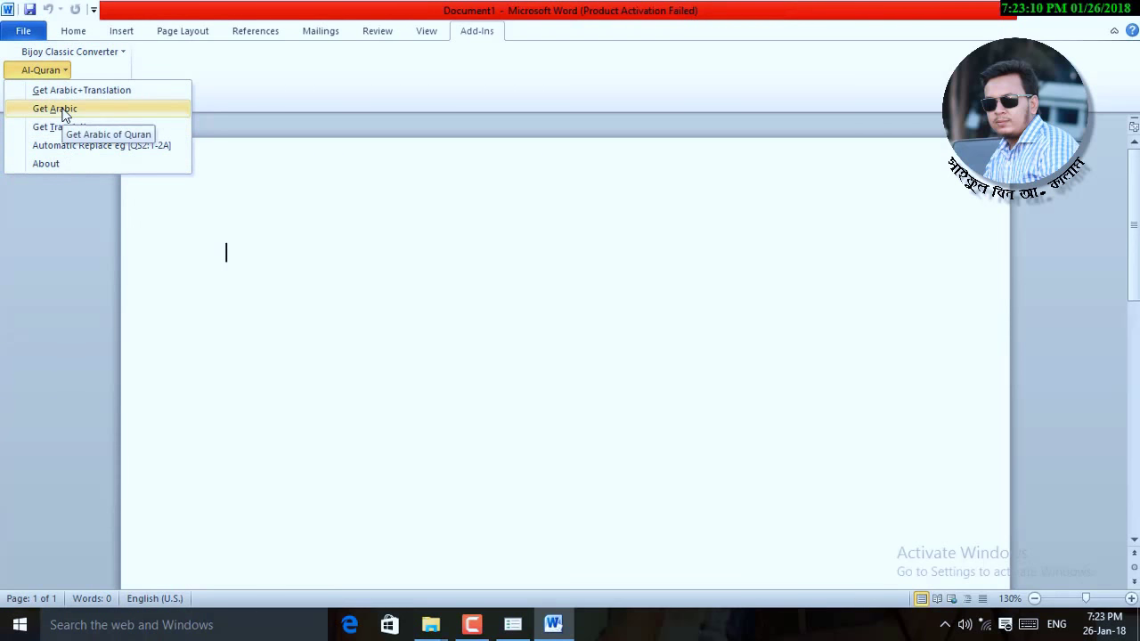
click(65, 111)
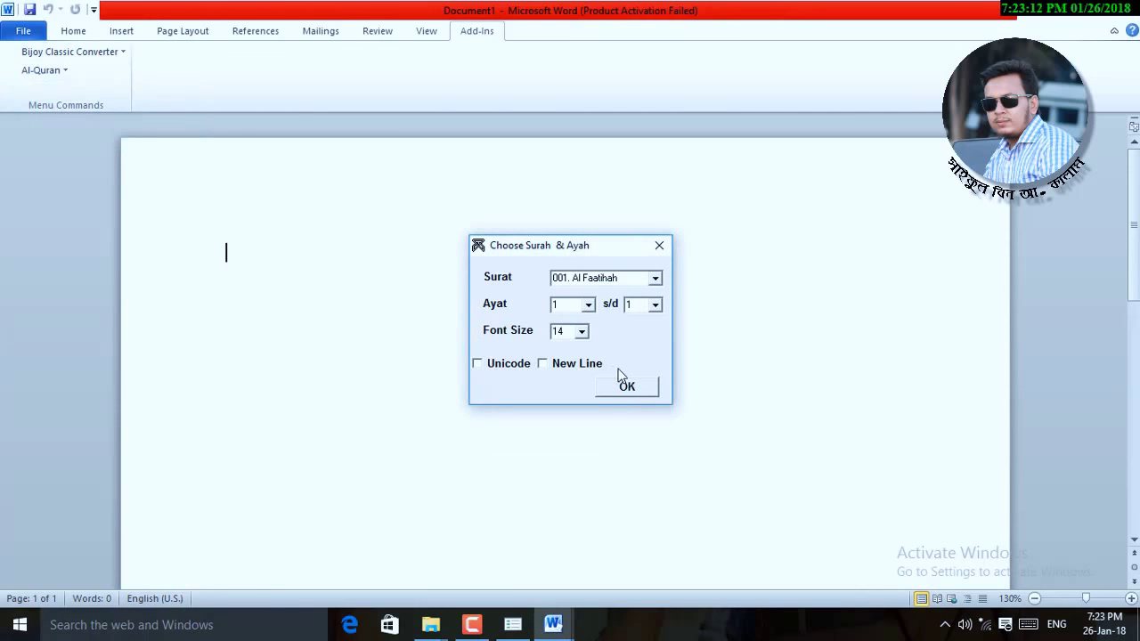
click(603, 279)
click(656, 279)
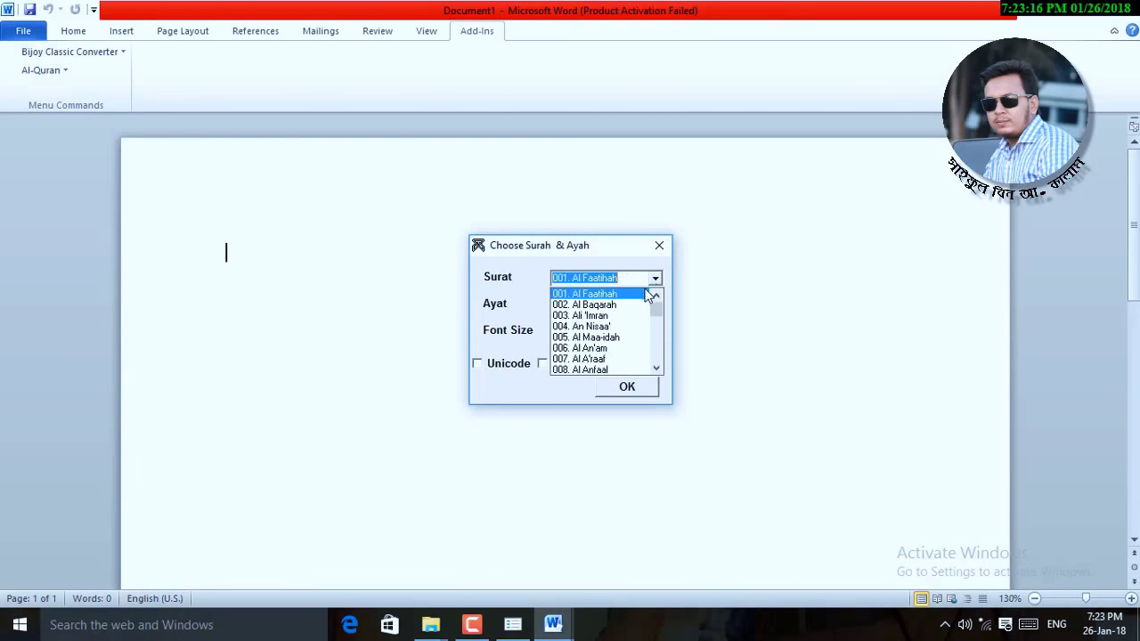
click(598, 305)
click(562, 309)
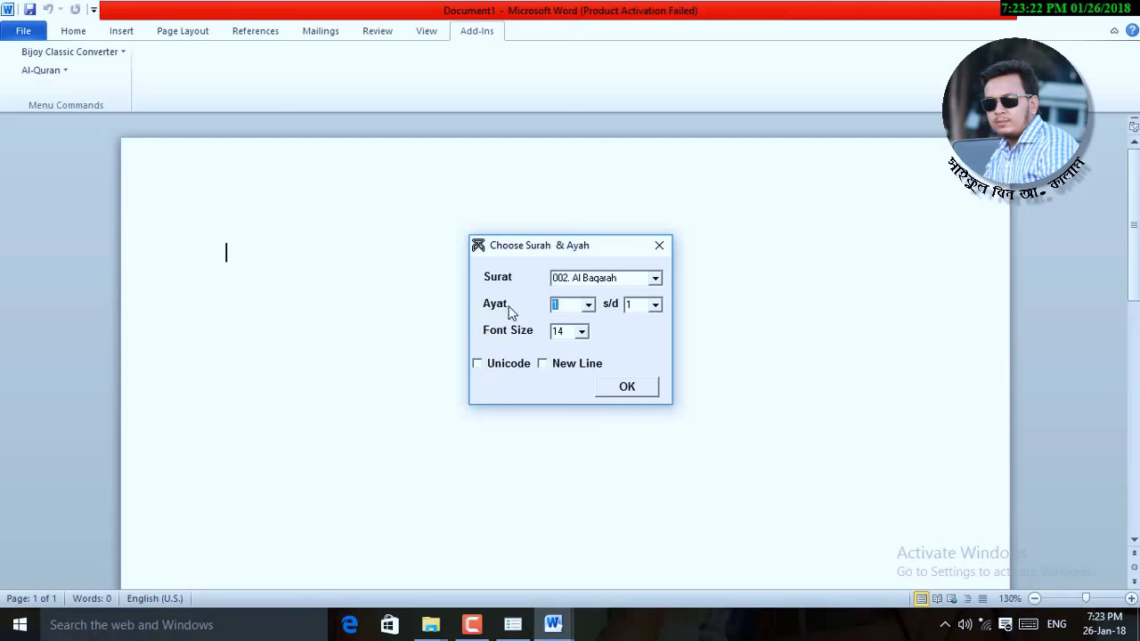
text(2)
click(633, 305)
text(5)
click(479, 362)
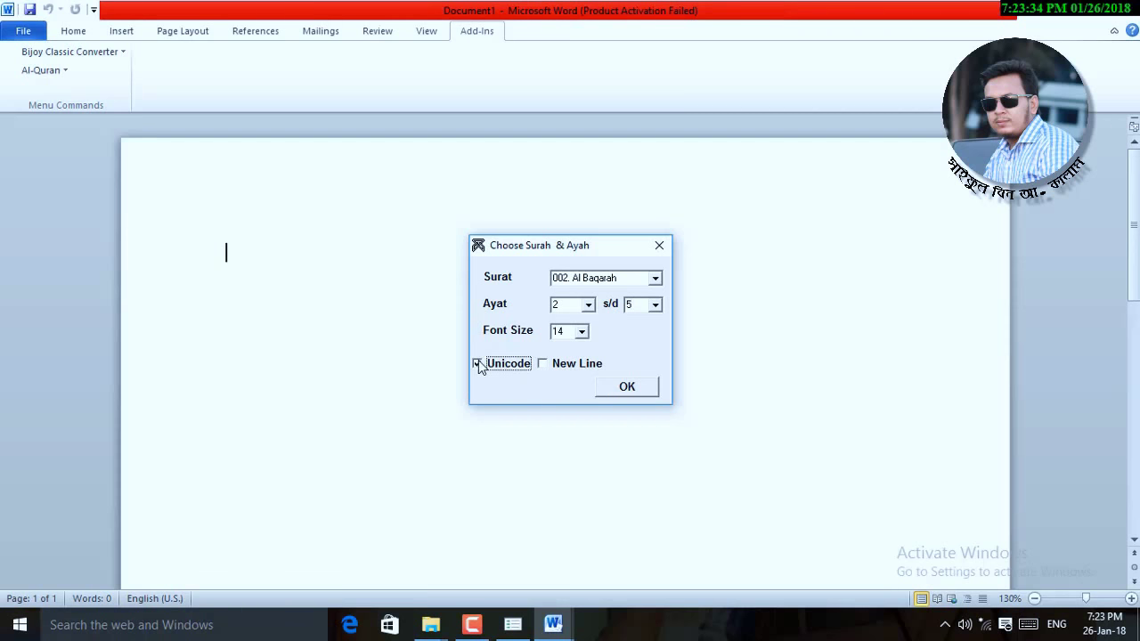
click(625, 386)
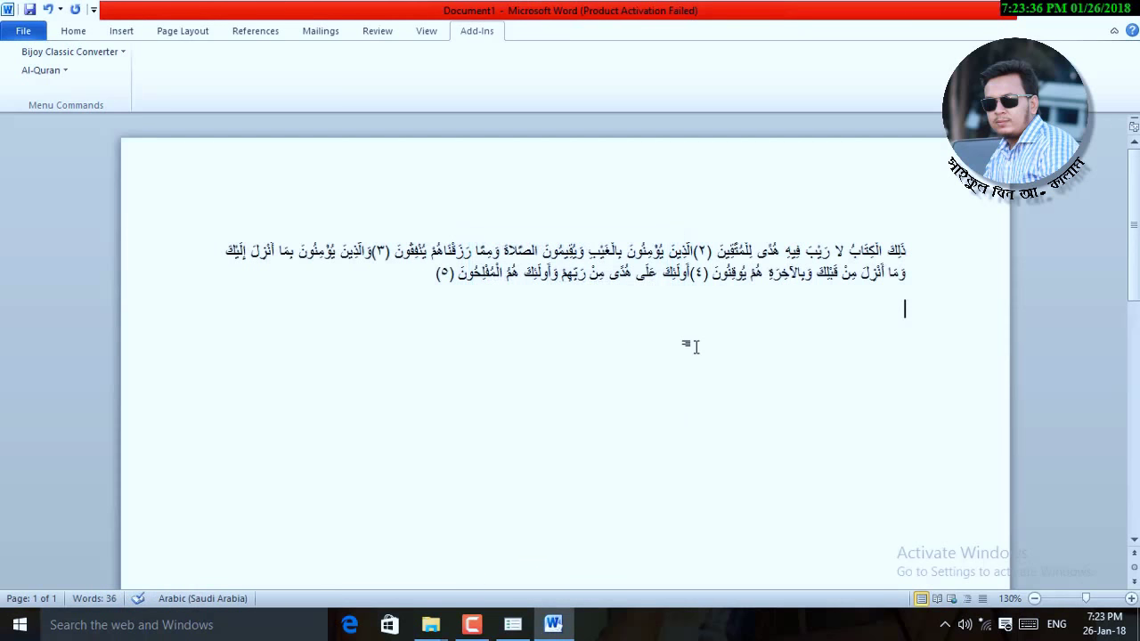
- Set the font size of all the inserted Al Baqarah text to 20
key(ctrl+a)
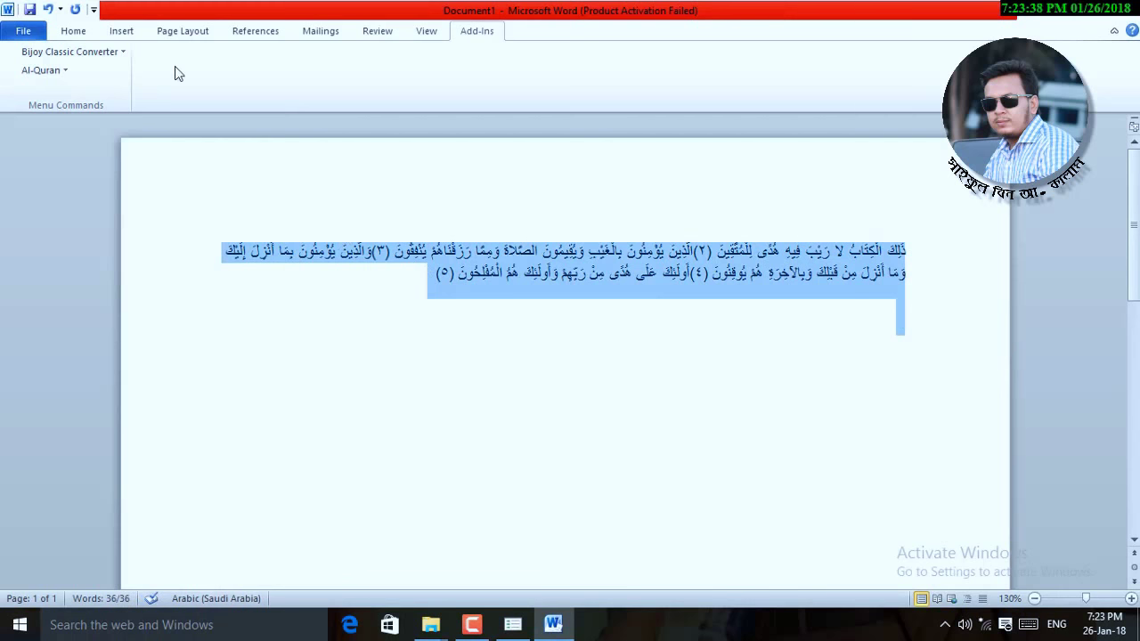
click(73, 32)
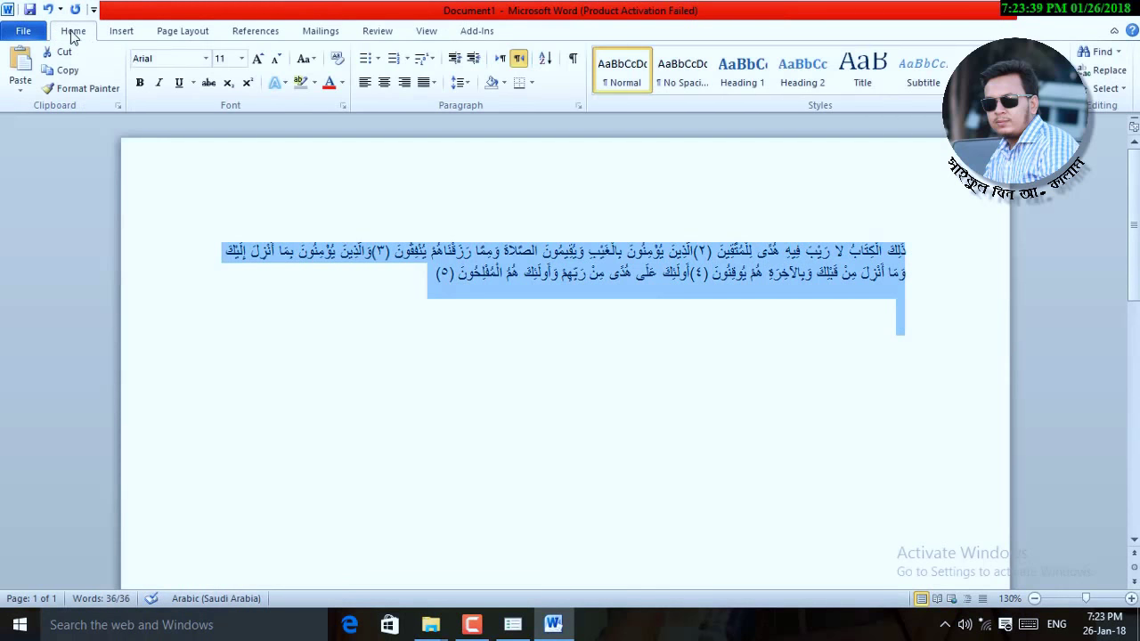
click(228, 59)
text(20)
key(Return)
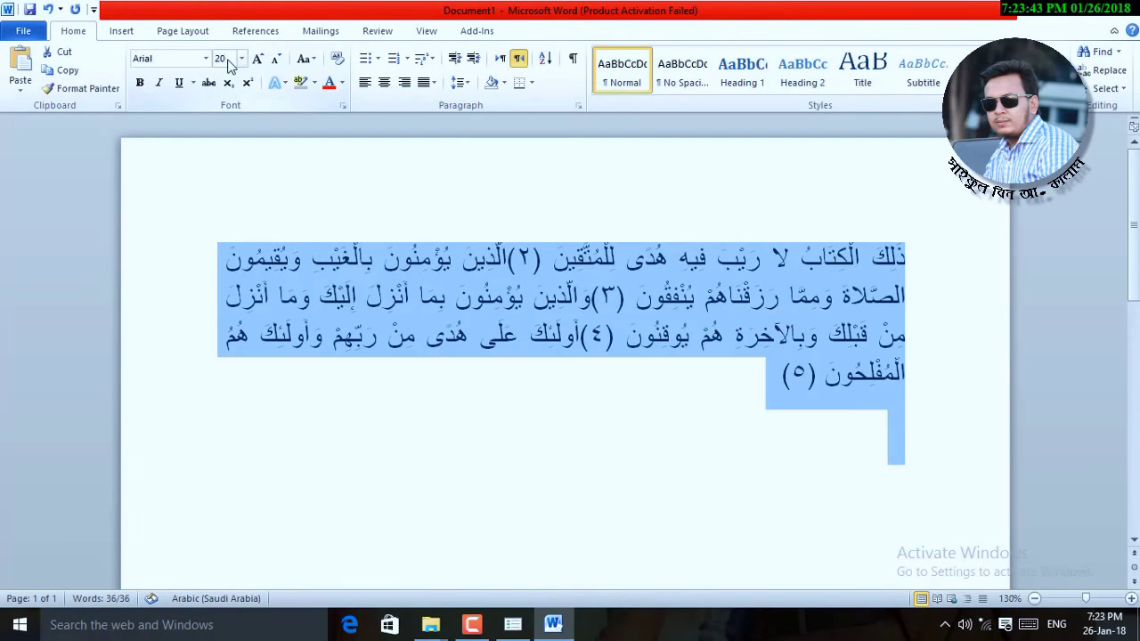
click(750, 384)
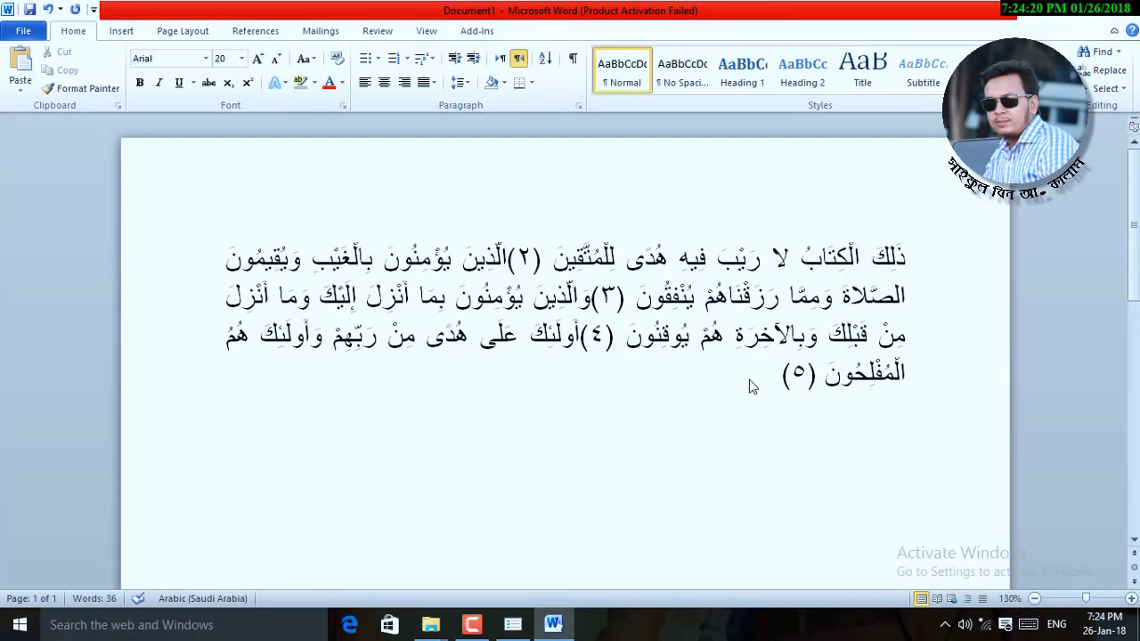
- Clear the document and choose surah 108. Al Kautsar for a new Arabic-only insertion with the Al-Quran add-in
key(ctrl+a)
key(Delete)
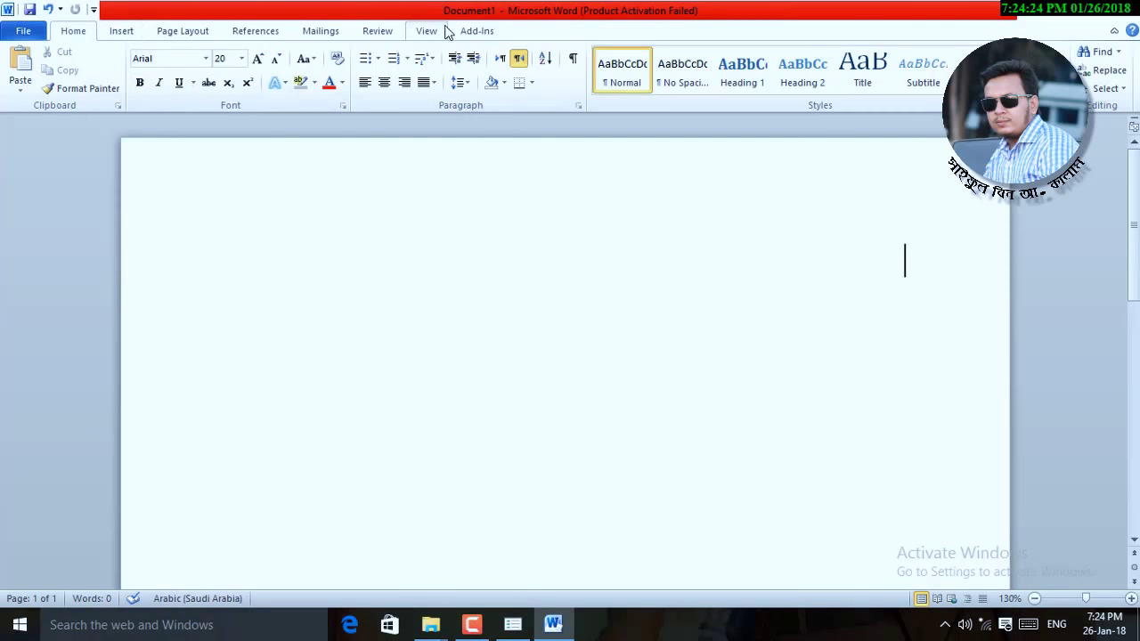
click(472, 33)
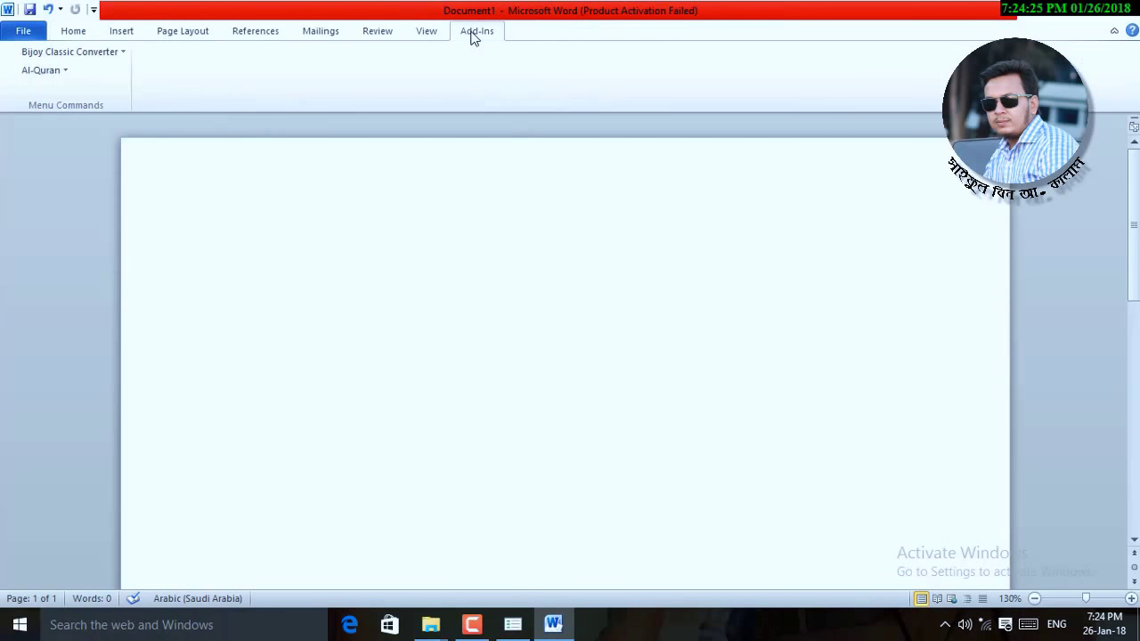
click(68, 71)
click(81, 110)
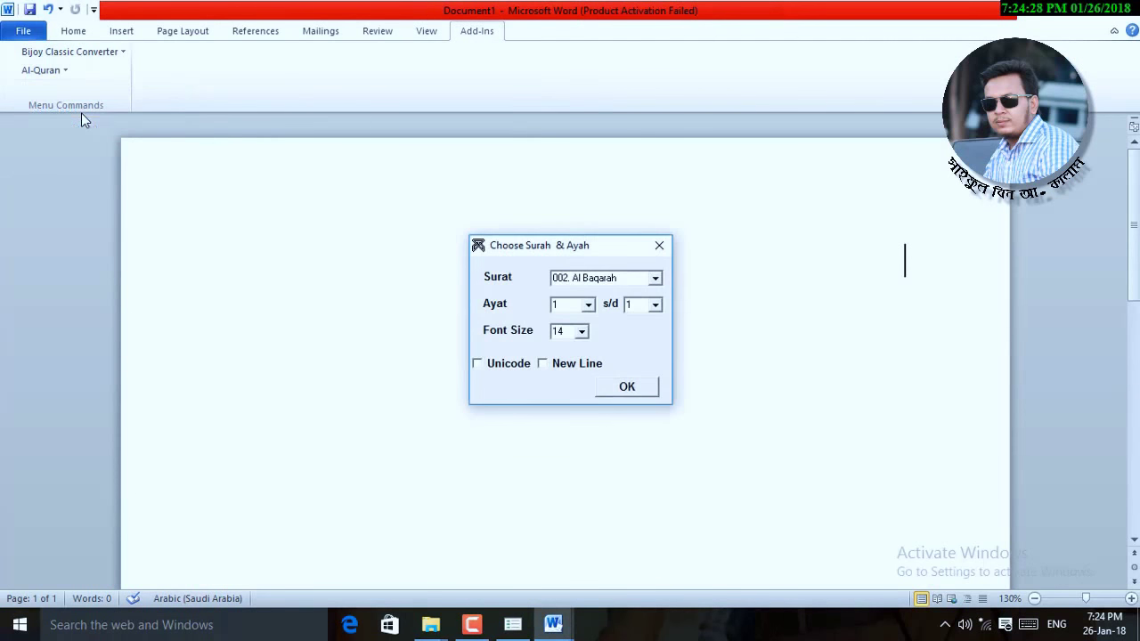
click(654, 278)
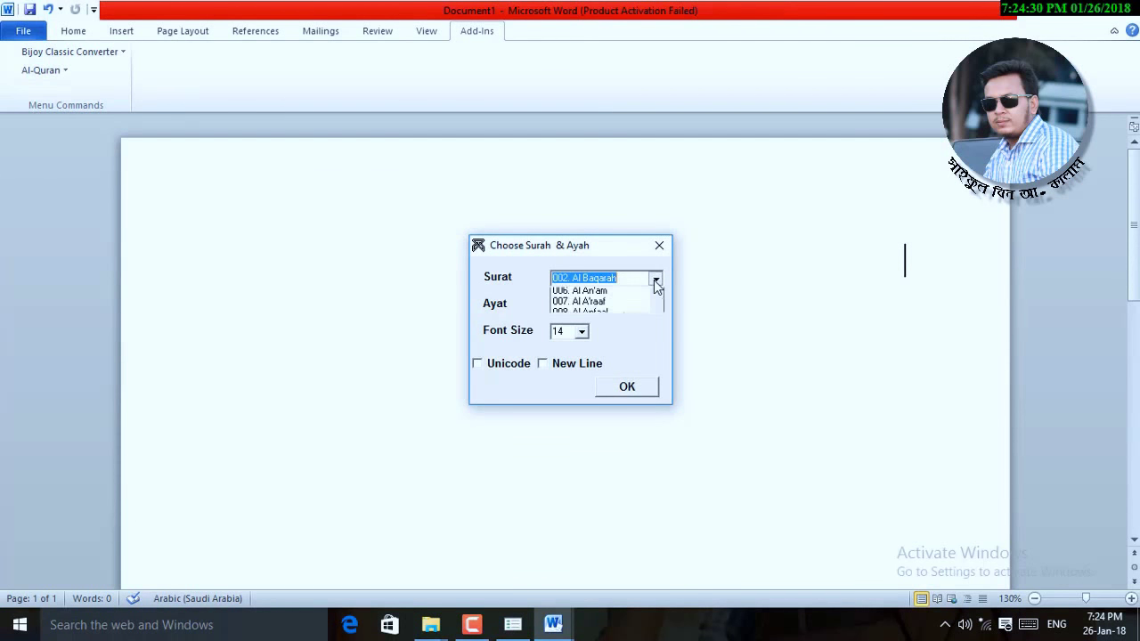
scroll(636, 328, down, 10)
scroll(637, 333, down, 20)
scroll(636, 333, down, 5)
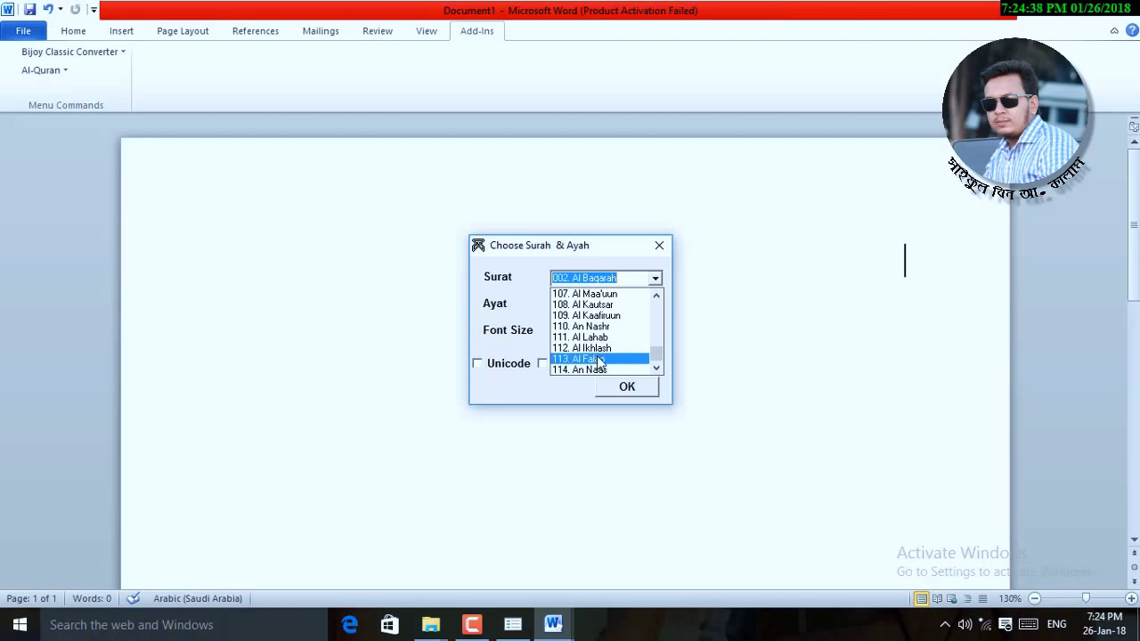
click(611, 306)
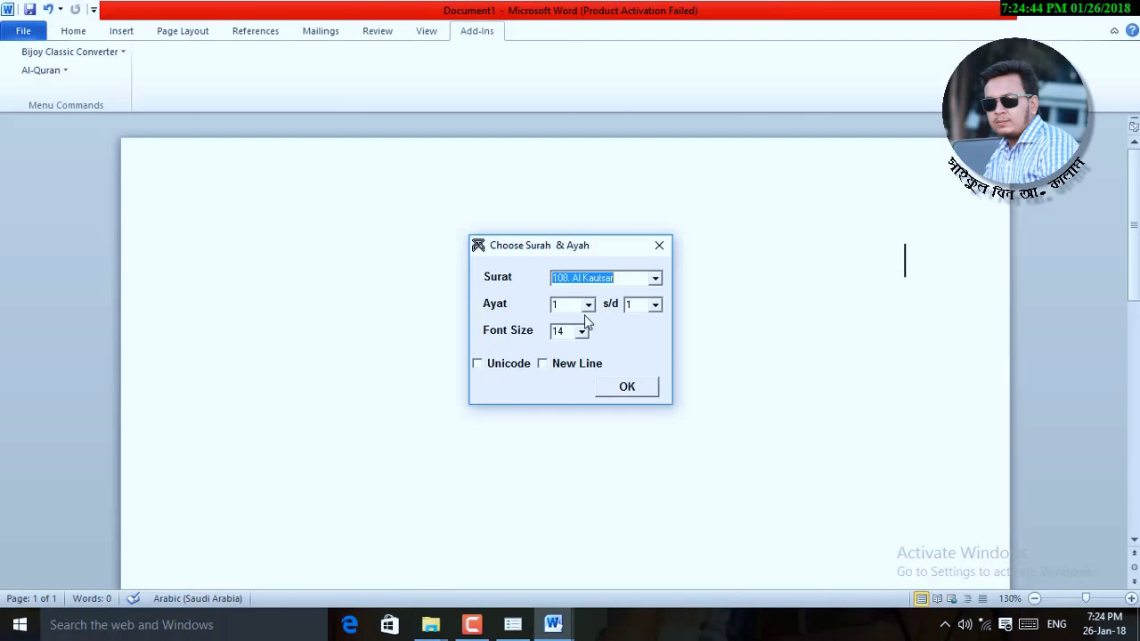
- Insert ayat 1 to 3 of the chosen surah at font size 26, each on a new line and without Unicode
click(656, 308)
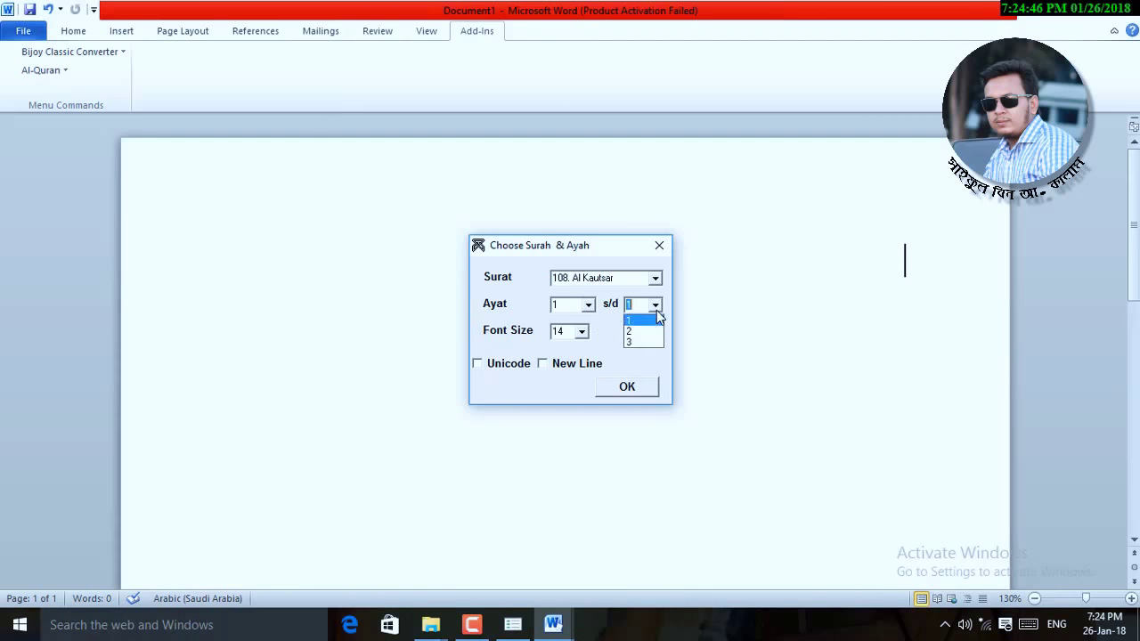
click(612, 333)
click(656, 305)
click(630, 342)
click(581, 332)
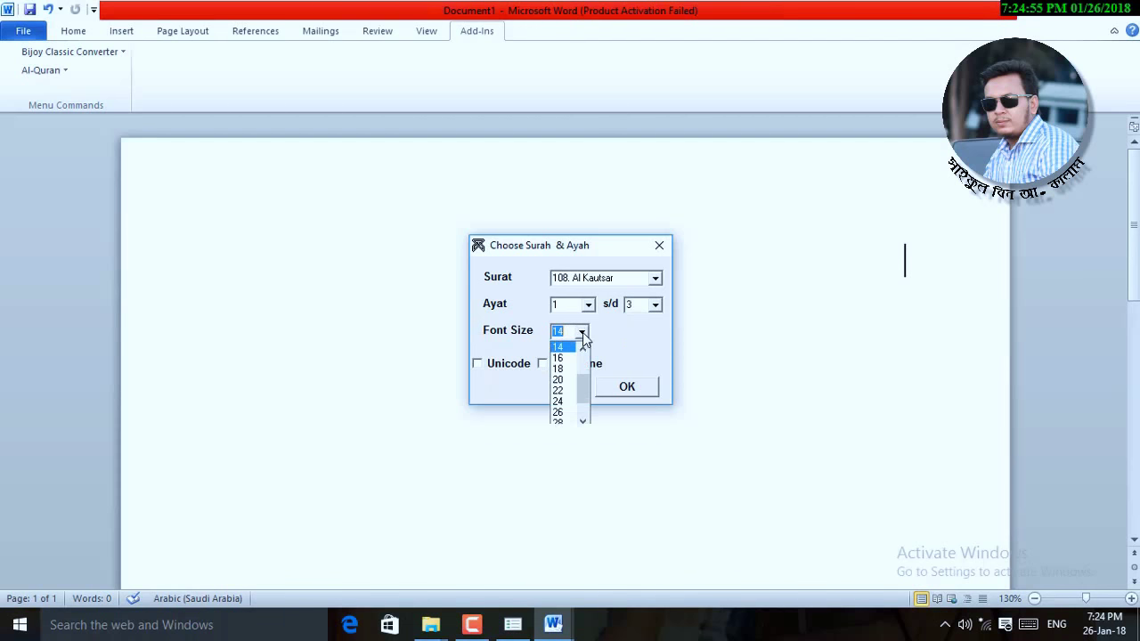
click(561, 414)
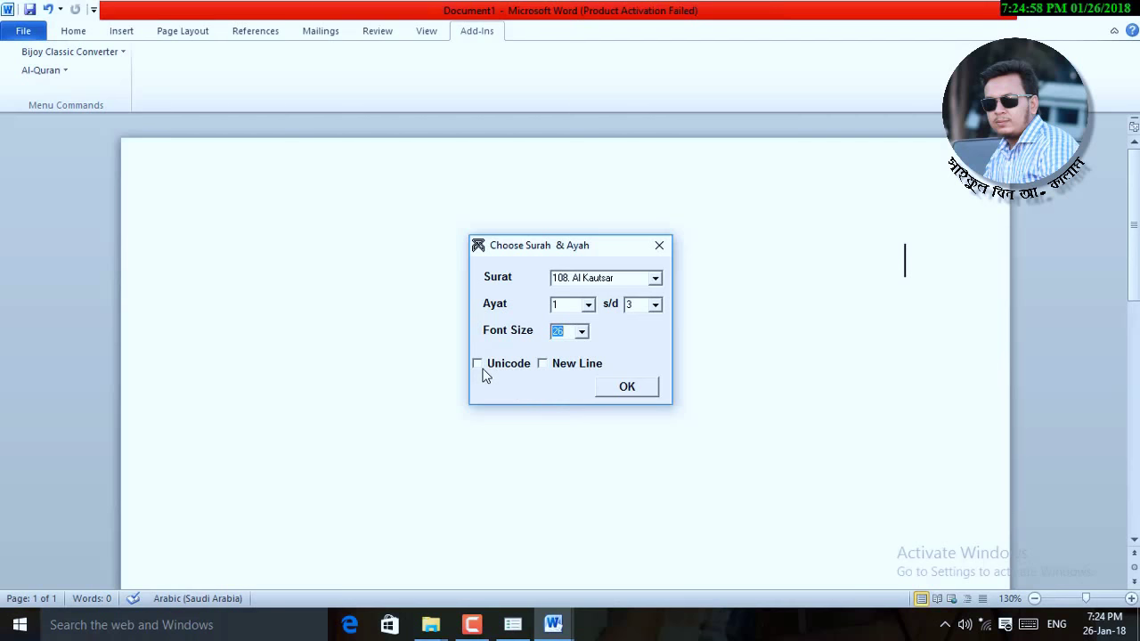
click(545, 366)
click(649, 389)
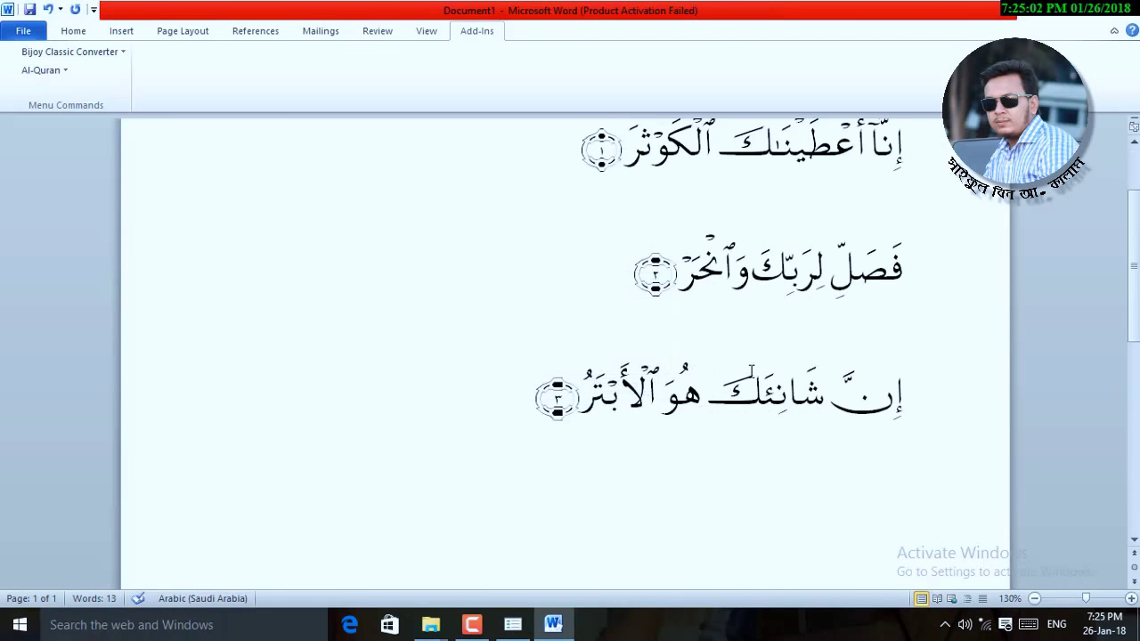
- Examine the lettering, vowel marks and verse-number ornaments of the three inserted Al Kautsar verses
scroll(750, 373, up, 2)
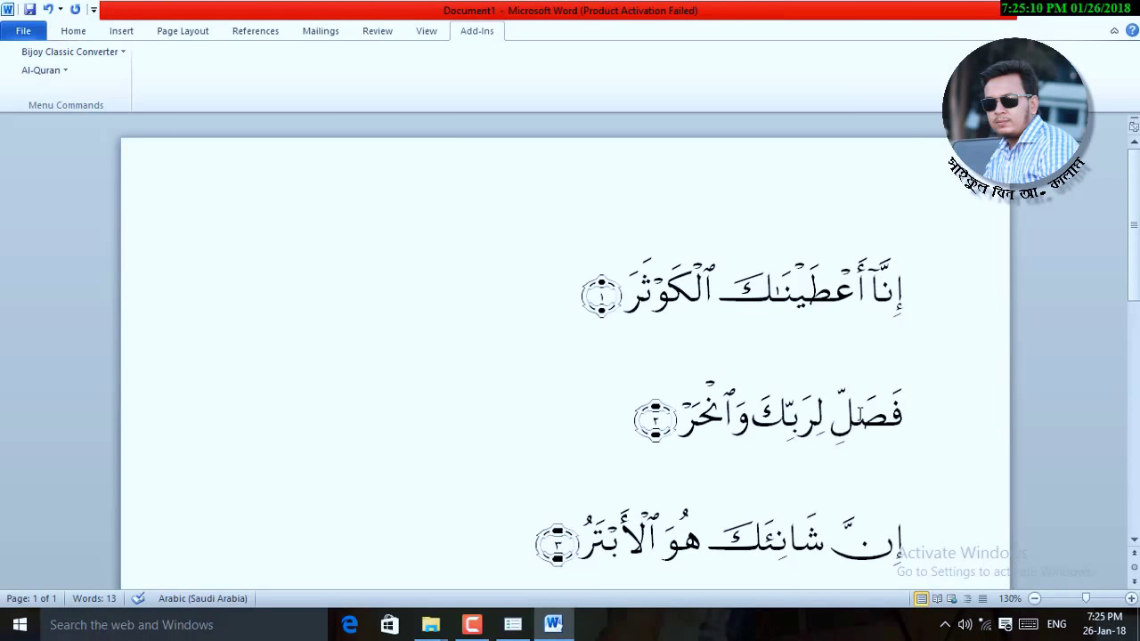
scroll(835, 470, down, 3)
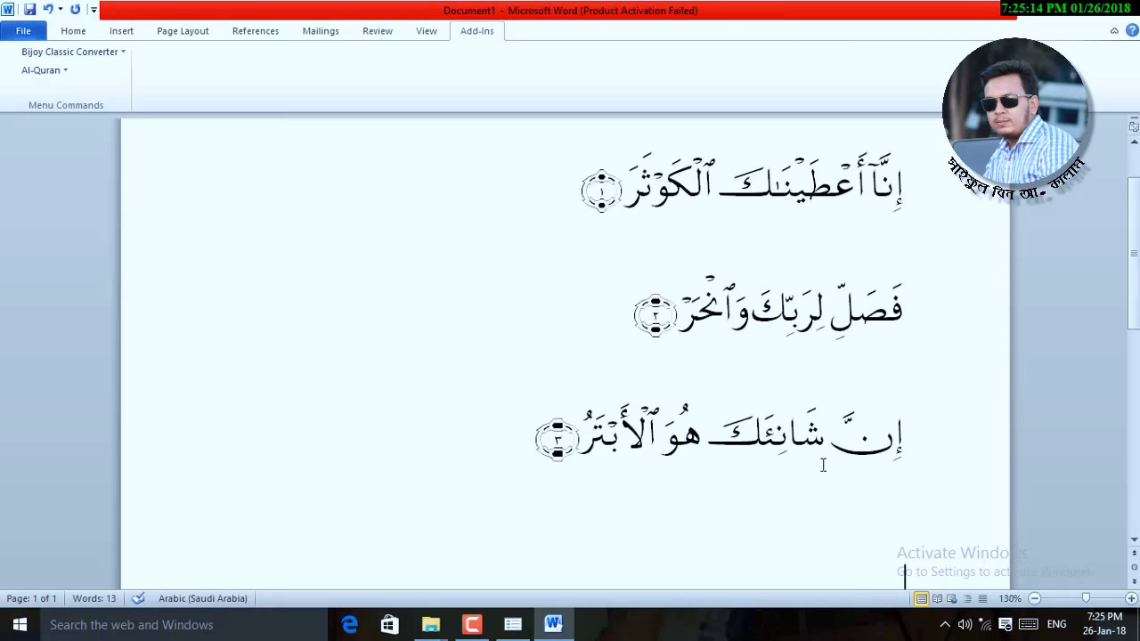
scroll(823, 465, down, 3)
scroll(823, 465, up, 3)
scroll(823, 465, up, 1)
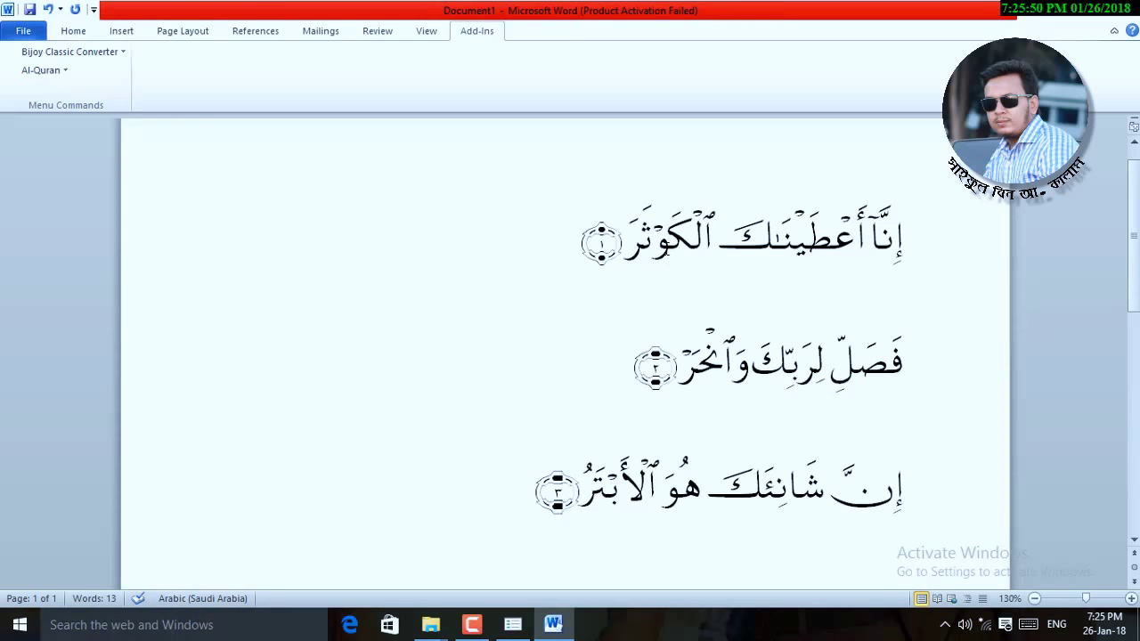
scroll(666, 252, up, 1)
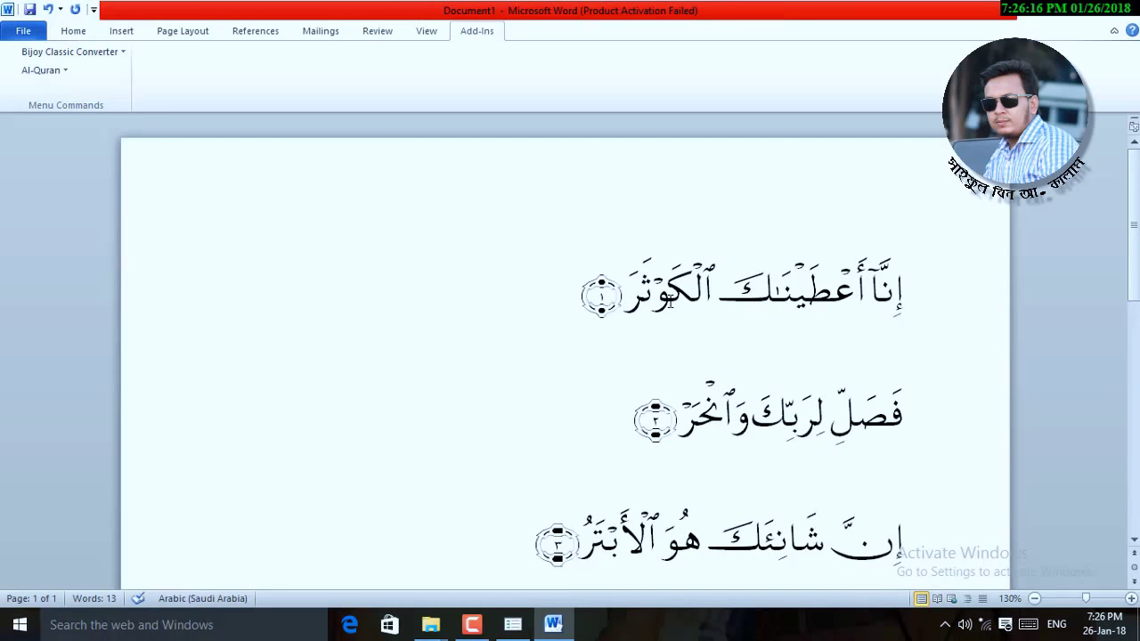
- Select all the Al Kautsar verses in the document and launch Adobe Illustrator CC
key(ctrl+a)
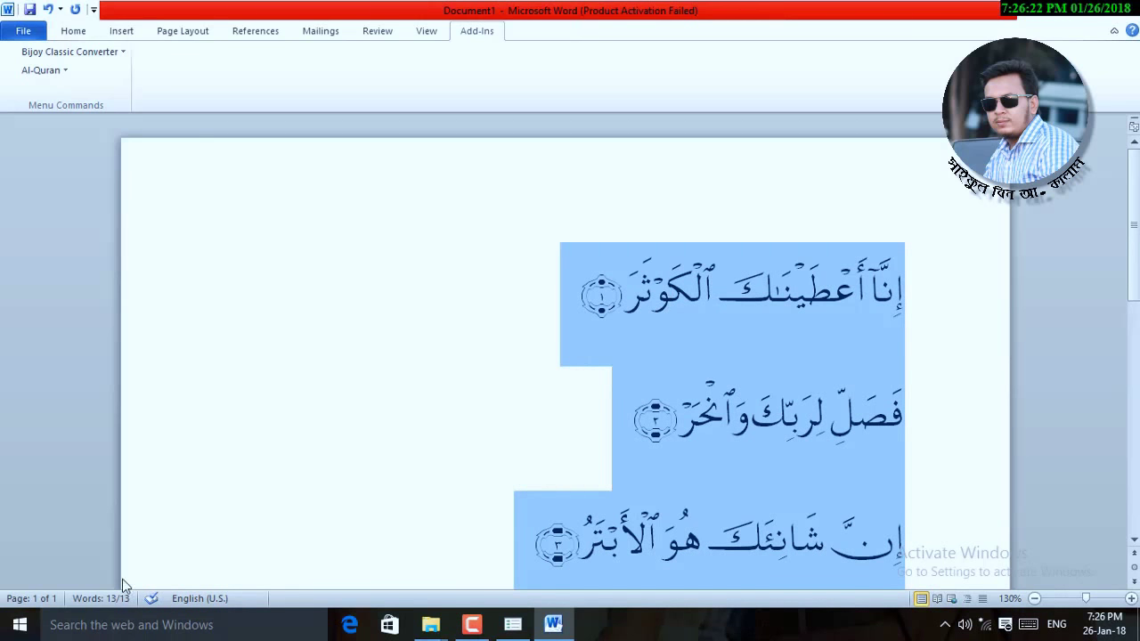
click(19, 625)
scroll(641, 361, down, 3)
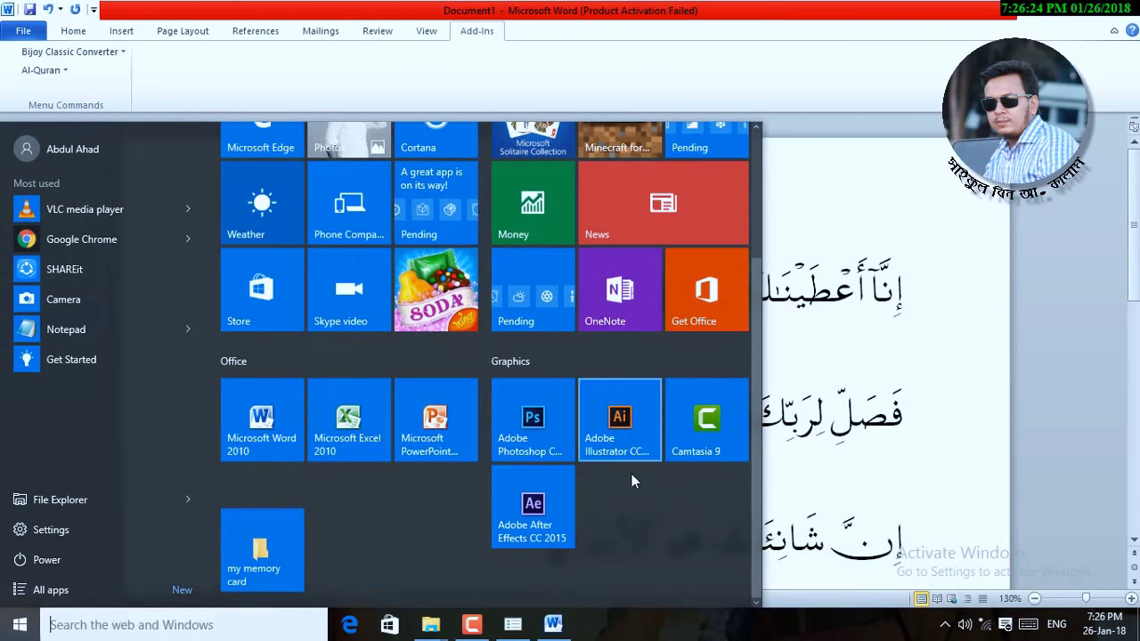
click(613, 429)
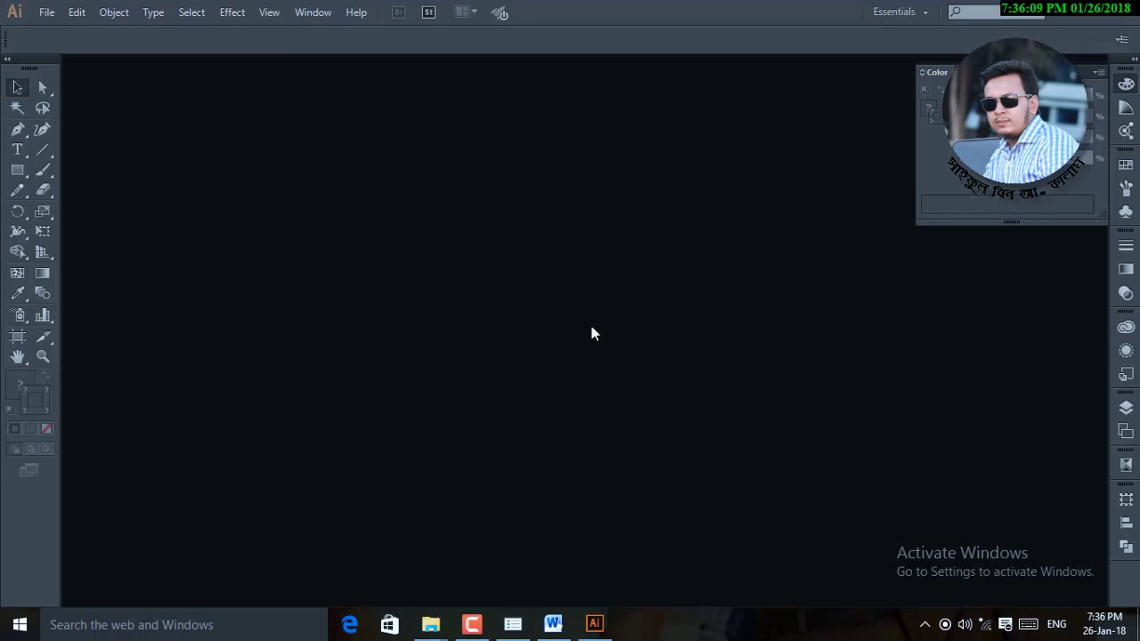
- Create a new Letter-size Print document in Illustrator with its units set to inches
click(46, 12)
click(62, 32)
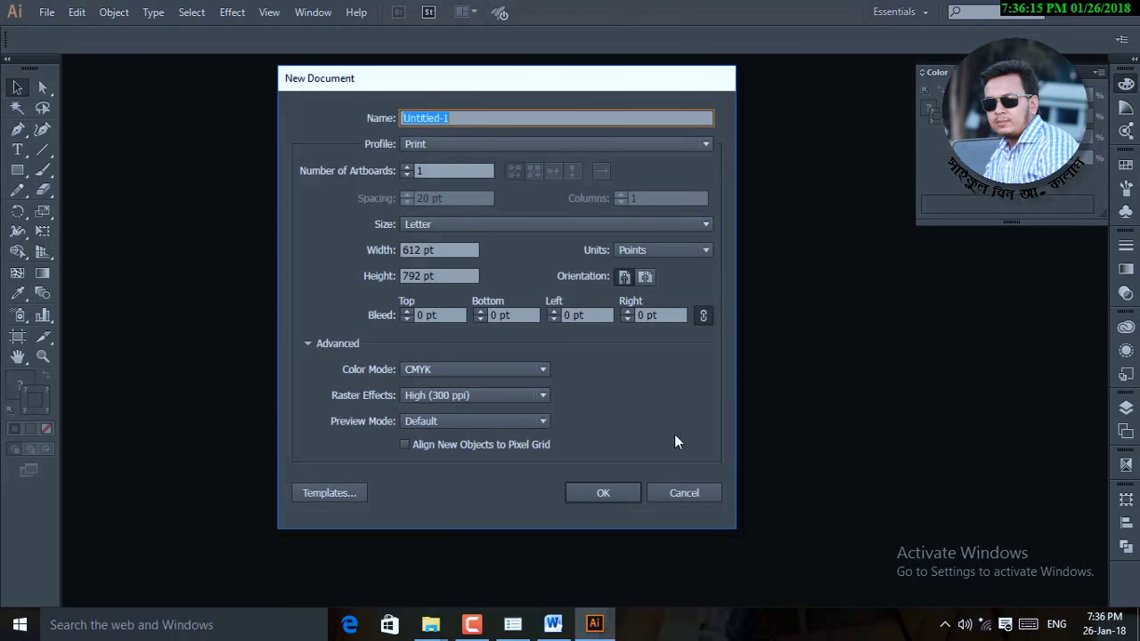
click(655, 250)
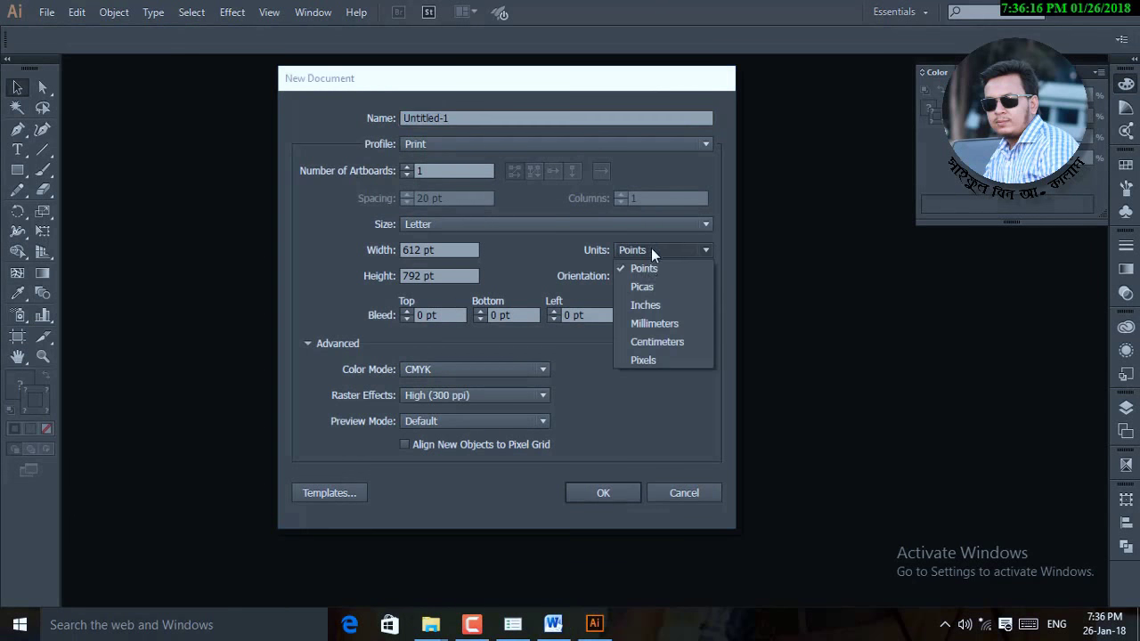
click(645, 306)
click(628, 493)
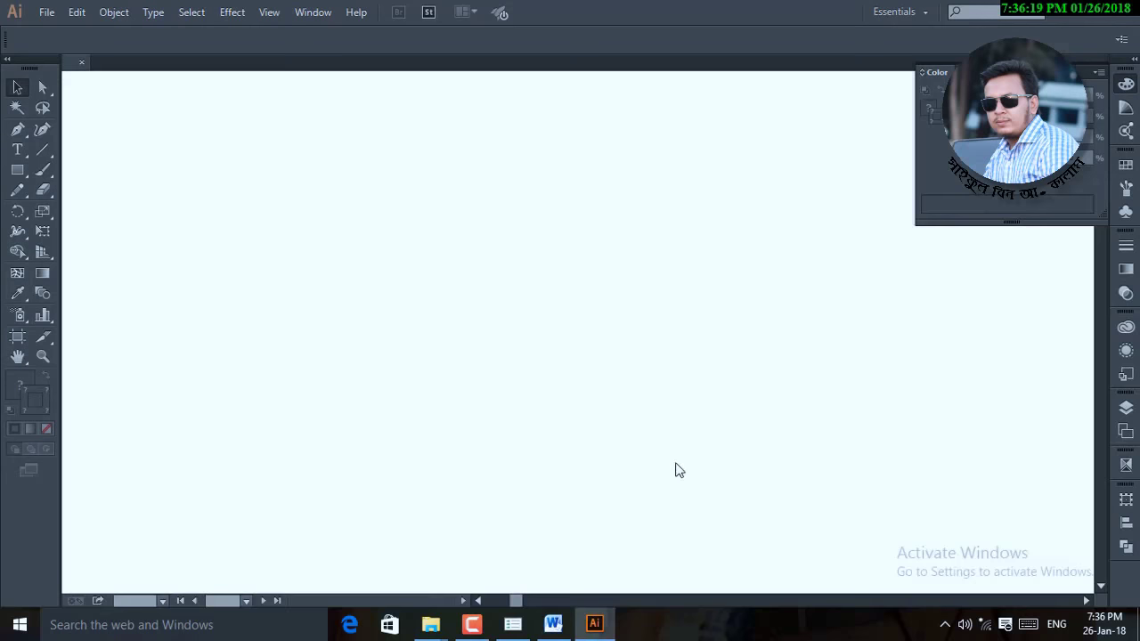
- Create a large square area-type frame on the upper part of the artboard and paste the copied verses into it
click(17, 150)
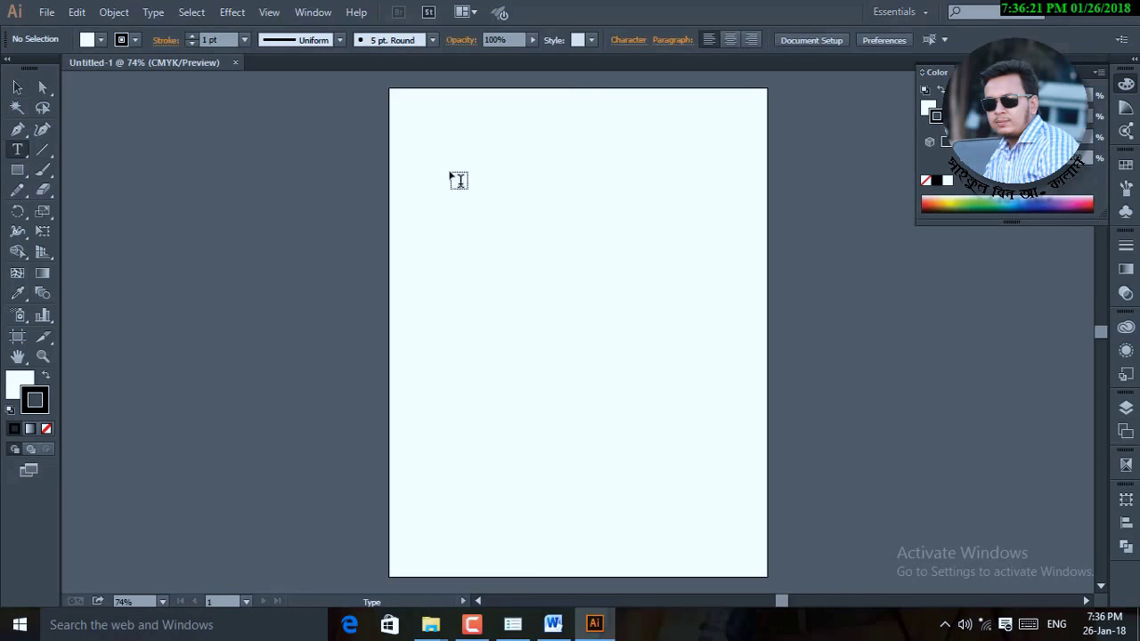
mouse_move(419, 148)
mouse_down()
mouse_move(665, 359)
mouse_move(704, 433)
mouse_up()
key(Escape)
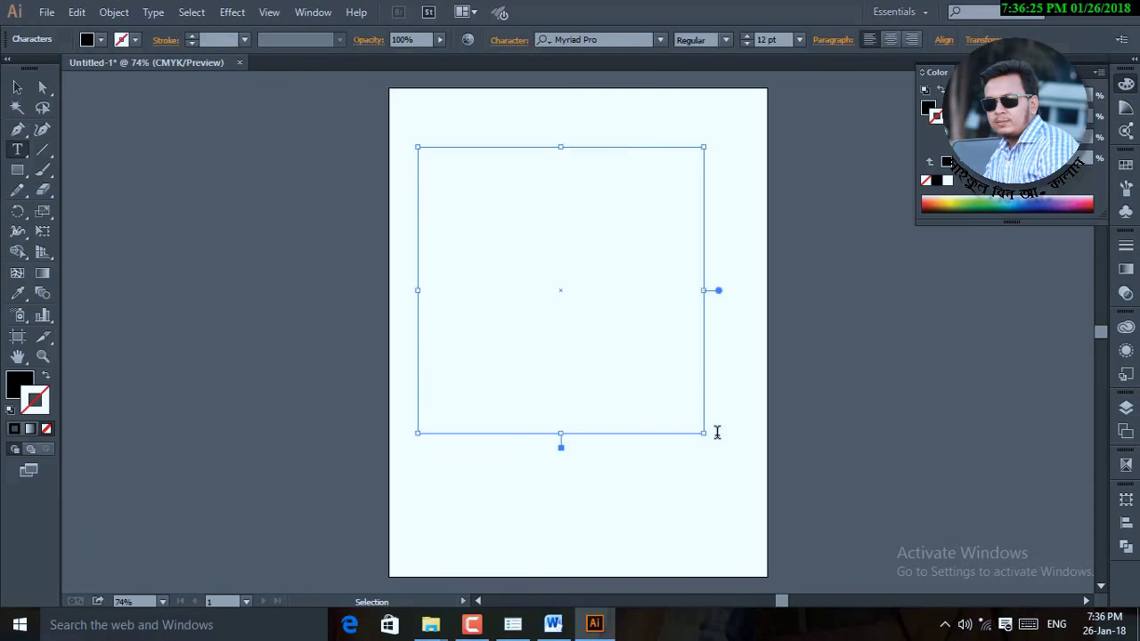
key(ctrl+v)
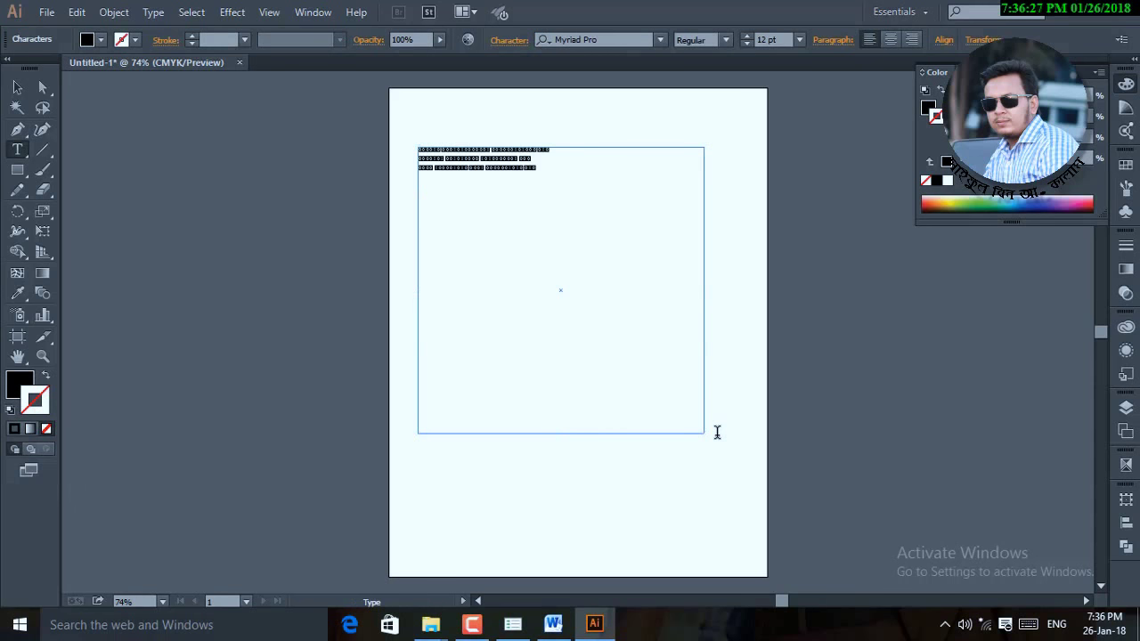
- Select the verse text frame as an object and enlarge its text to 38 pt
click(13, 89)
click(477, 196)
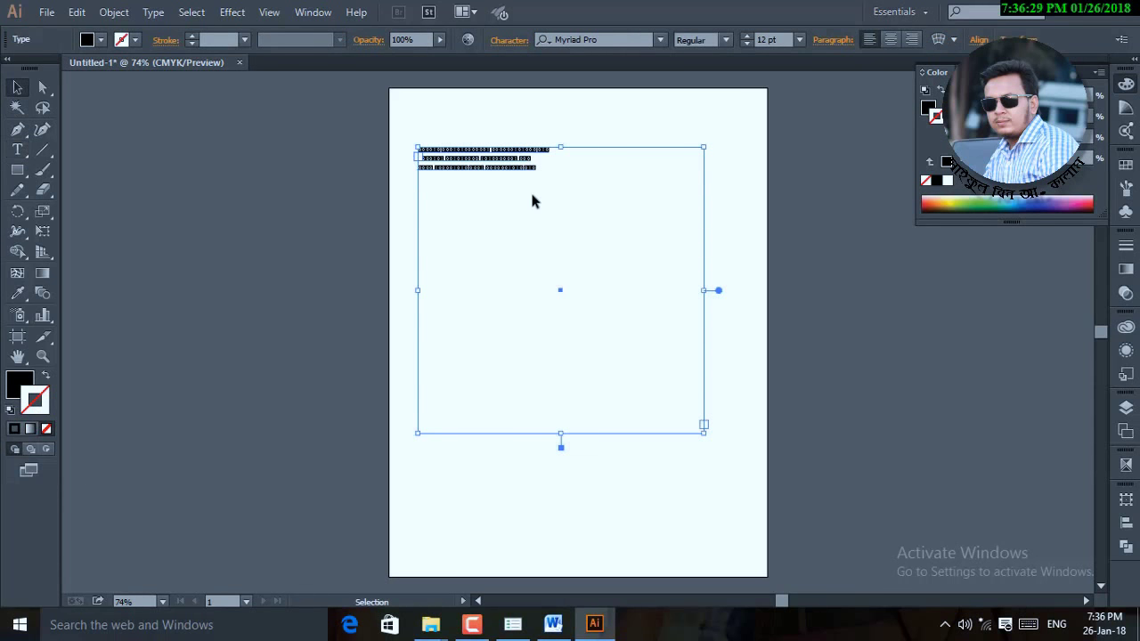
key(ctrl+shift+period)
key(ctrl+shift+period)
key(ctrl+shift+period)
key(ctrl+shift+period)
key(ctrl+shift+period)
key(ctrl+shift+period)
key(ctrl+shift+period)
key(ctrl+shift+period)
key(ctrl+shift+period)
key(ctrl+shift+period)
key(ctrl+shift+period)
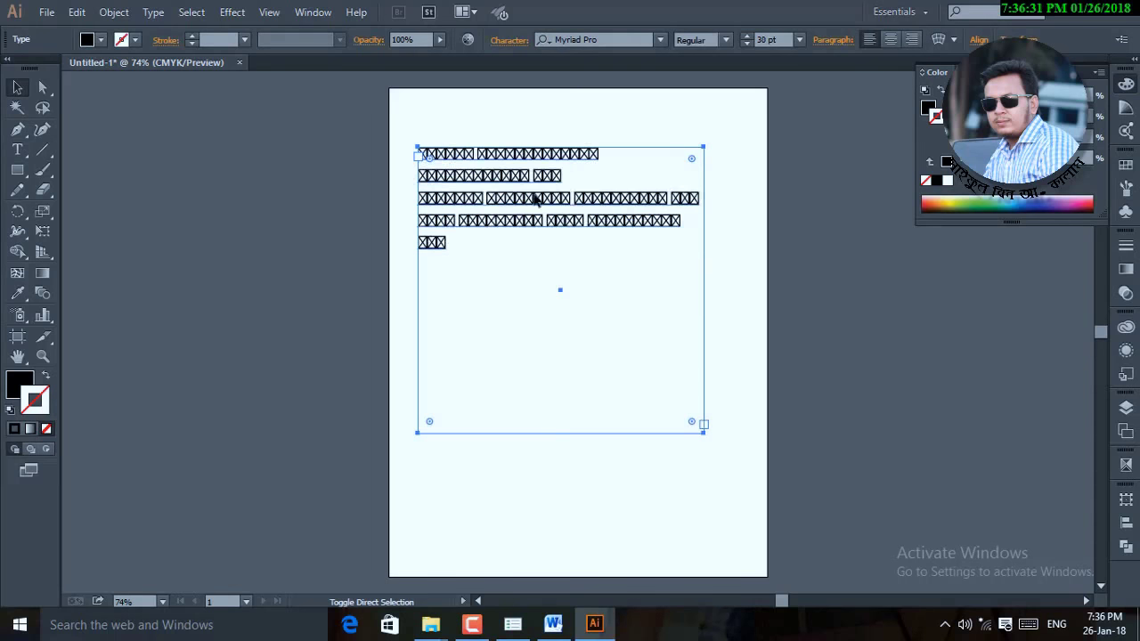
key(ctrl+shift+period)
key(ctrl+shift+period)
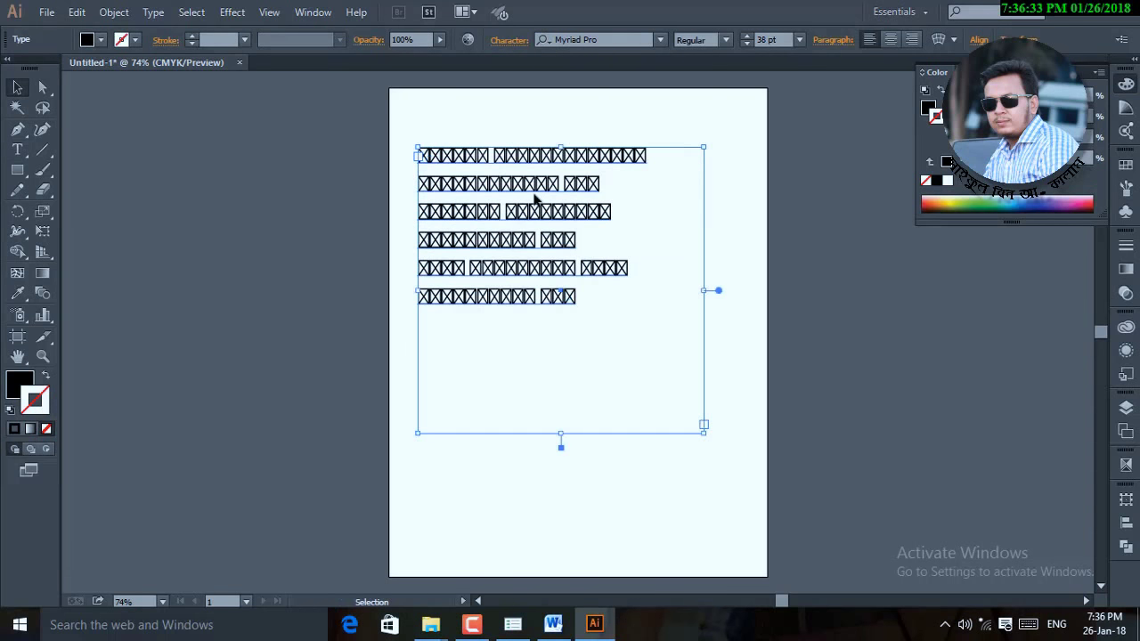